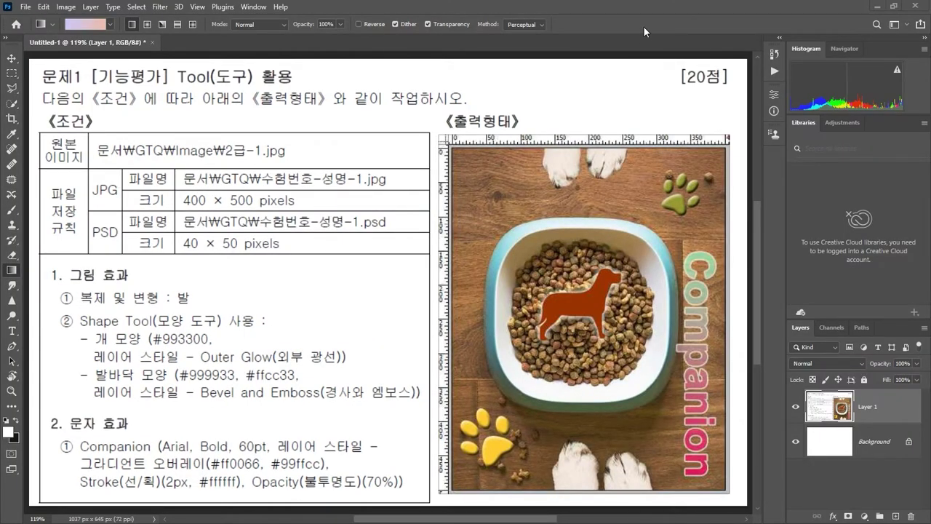
Step: Create a new web document 400 × 500 pixels at 72 pixels/inch in RGB Color, with artboards turned off
key("ctrl+n")
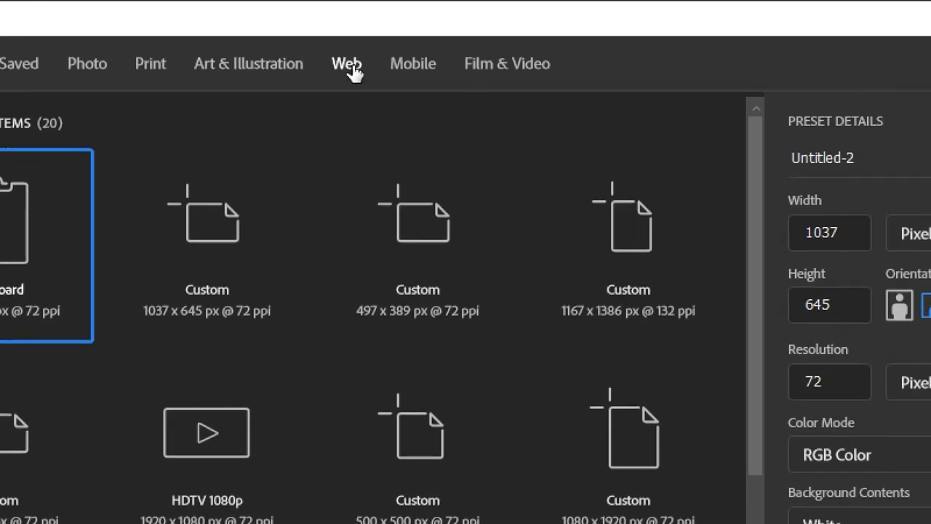
left_click(331, 54)
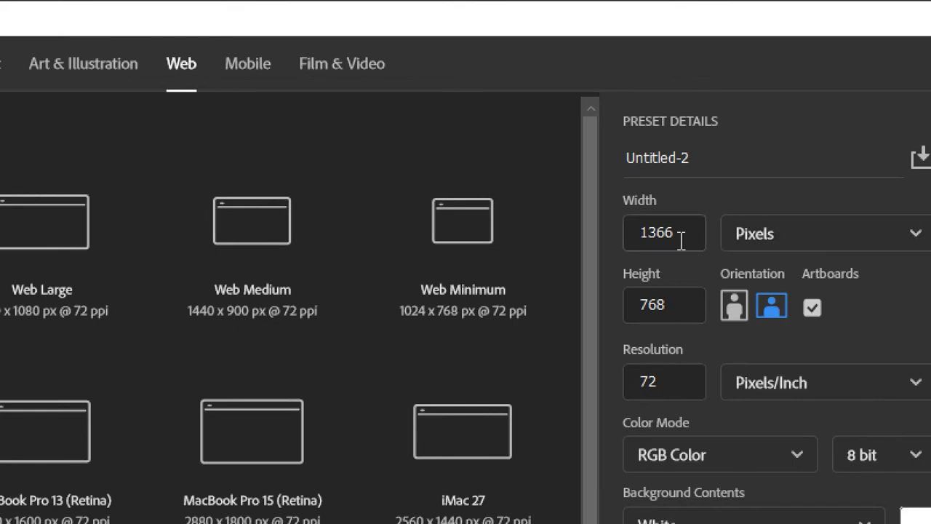
double_click(845, 240)
type("400")
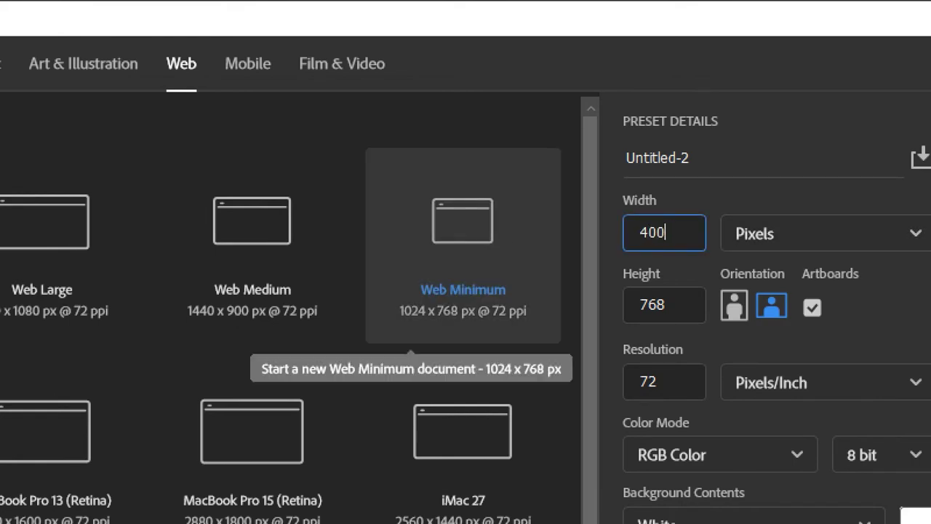
key("Tab")
key("Tab")
type("500")
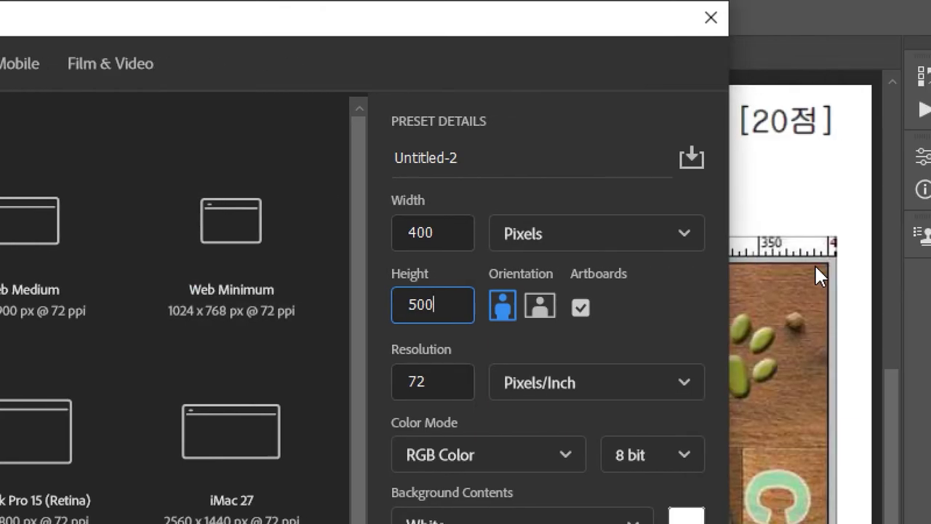
left_click(579, 310)
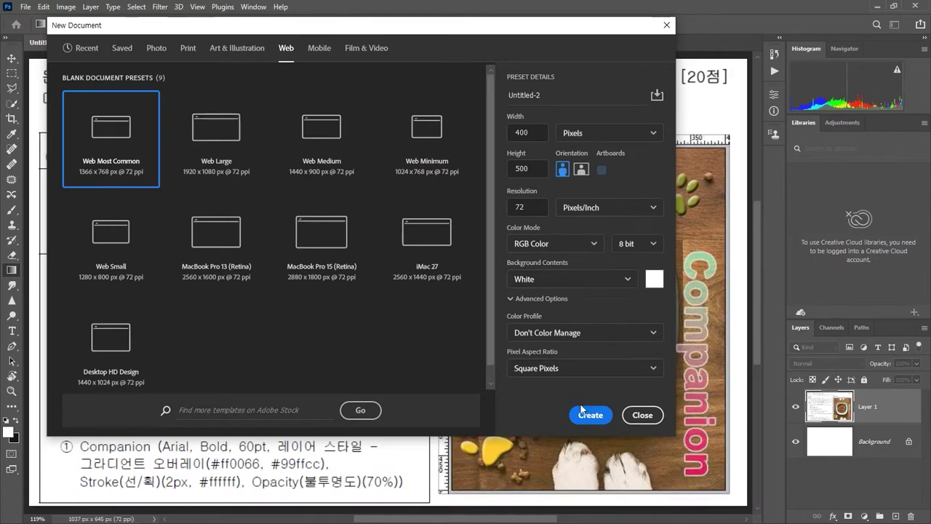
left_click(581, 415)
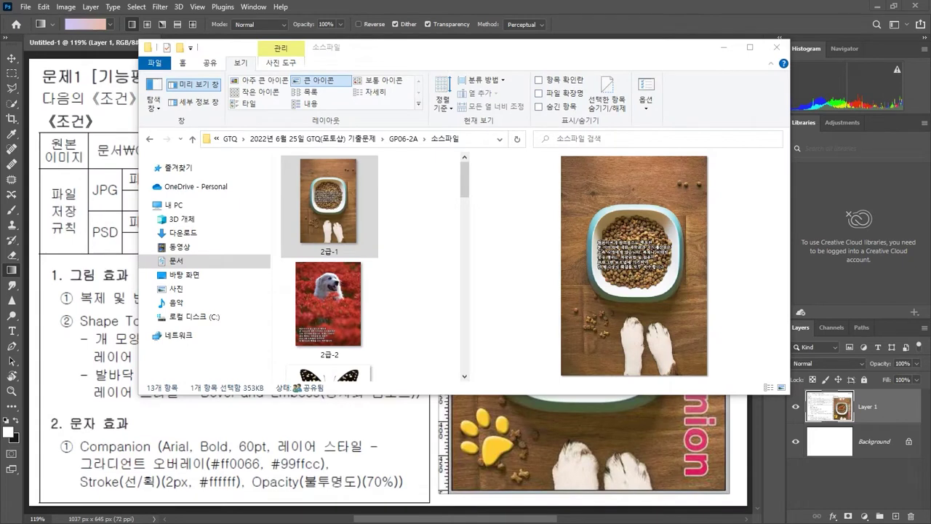
Step: Place the source image 2급-1 from the 소스파일 folder into the new 400 × 500 px document
left_click(360, 214)
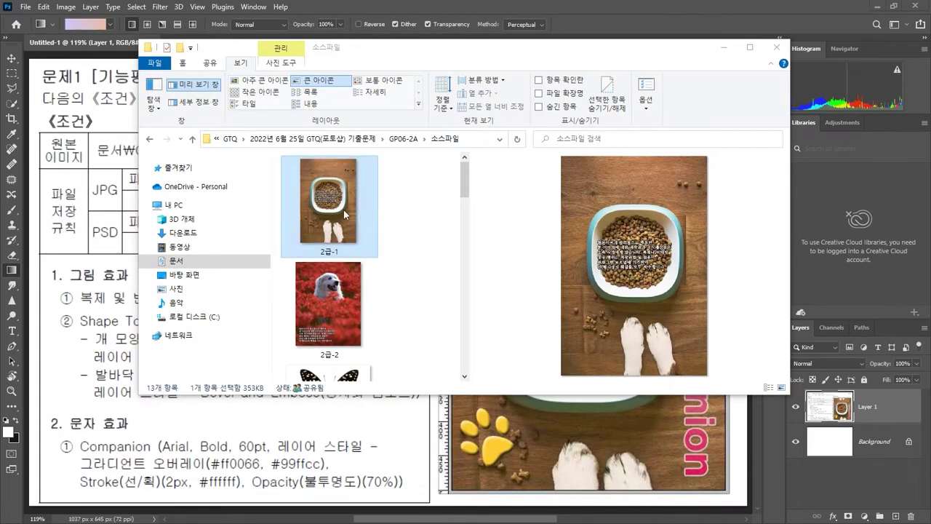
left_click_drag(341, 52, 422, 213)
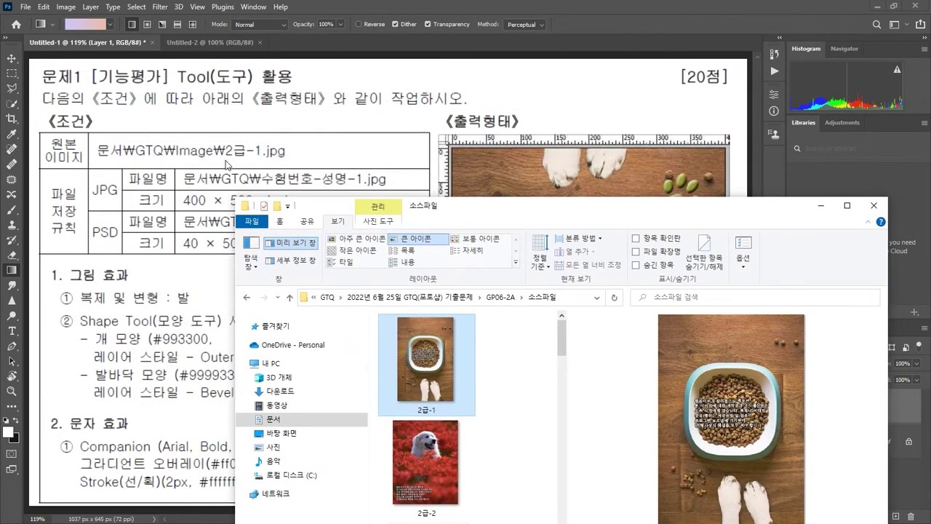
key("alt")
left_click_drag(652, 213, 562, 144)
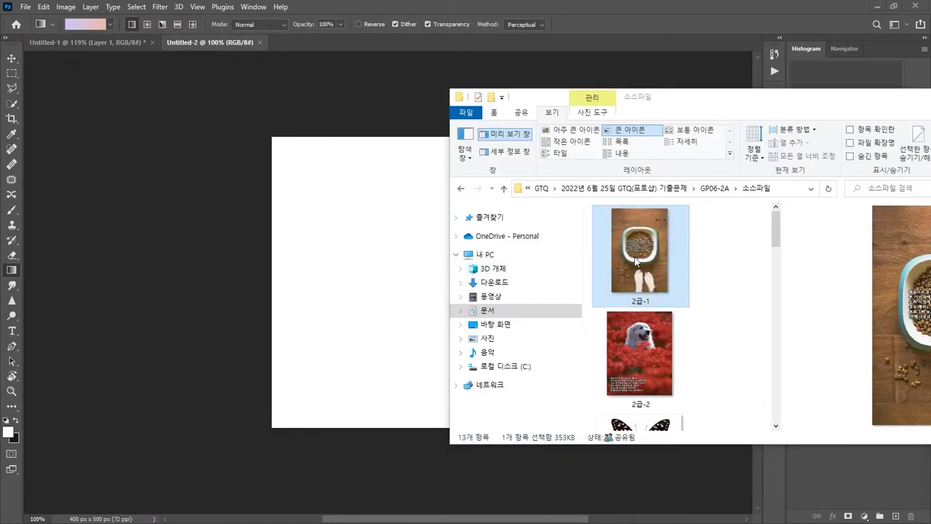
left_click_drag(599, 265, 389, 288)
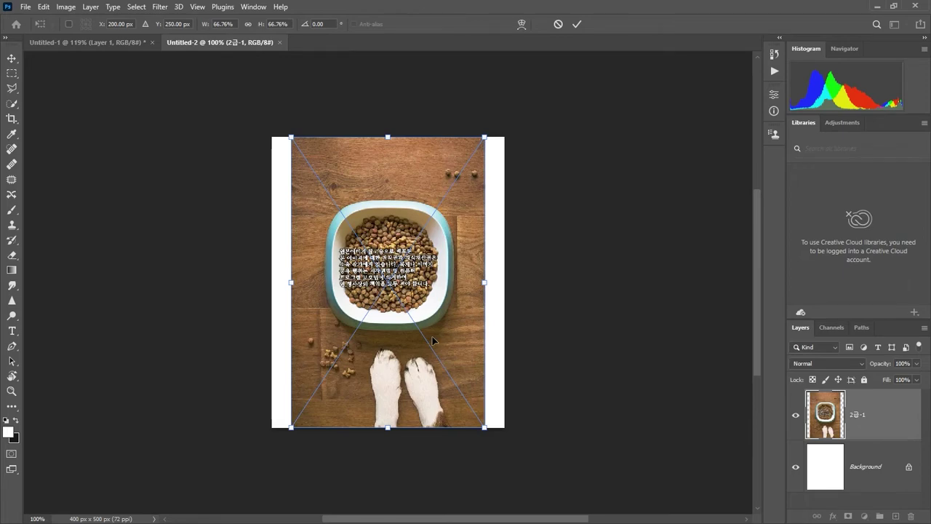
Step: Enlarge the placed image to about 90% and position it to match the reference layout, and show the rulers
left_click(57, 43)
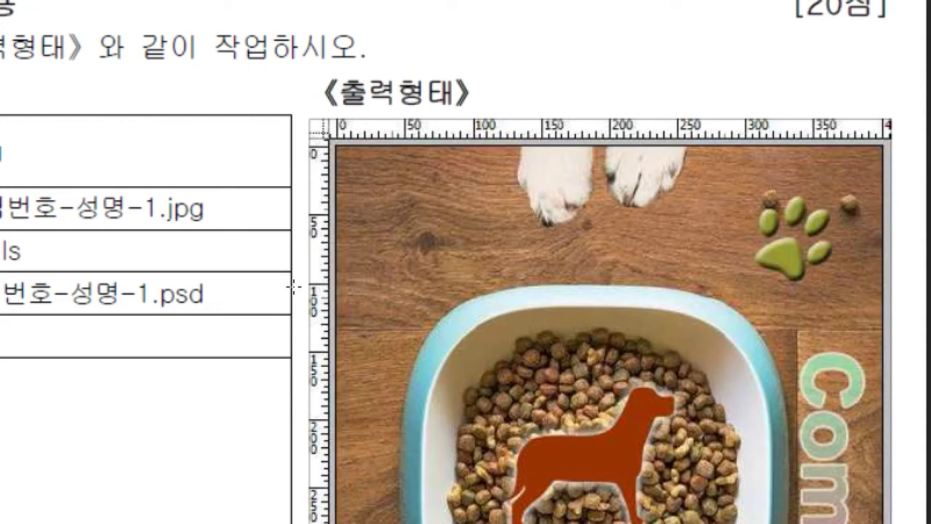
scroll(520, 312, "down", 3)
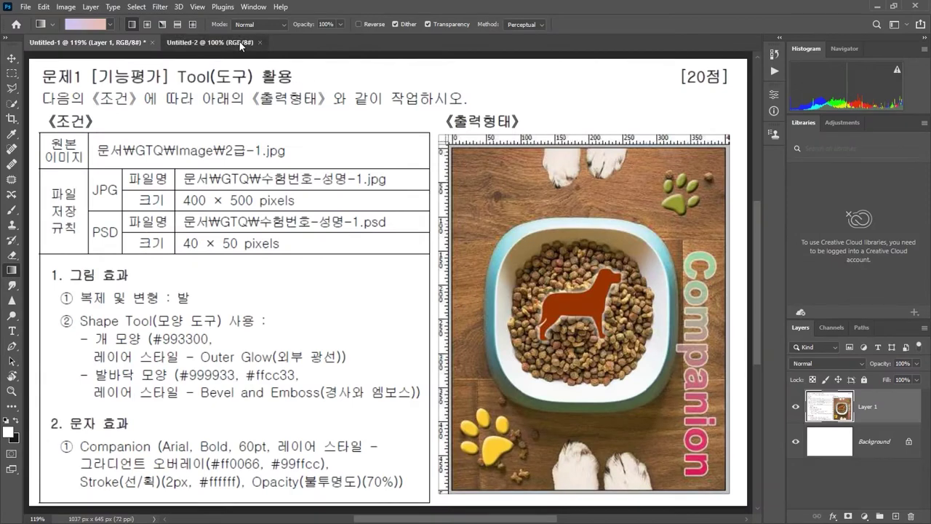
left_click(241, 44)
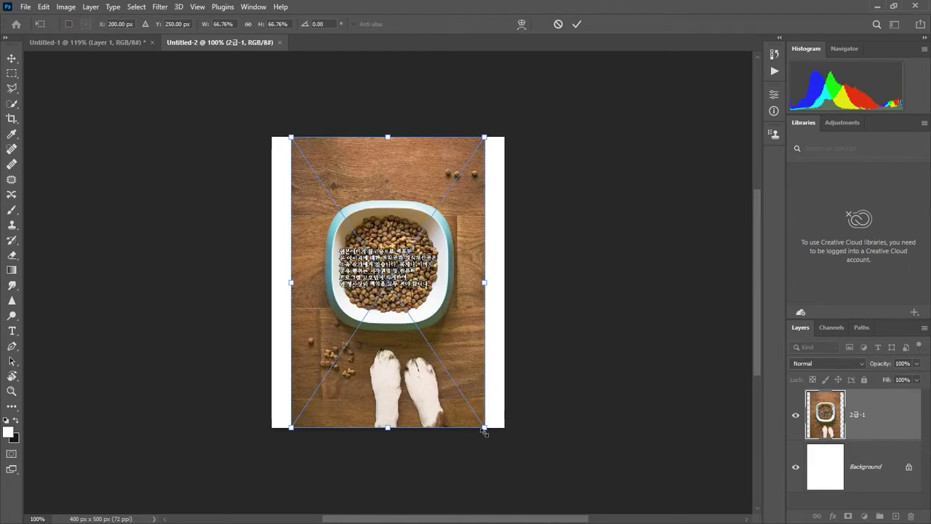
mouse_move(486, 429)
left_mouse_down()
mouse_move(518, 476)
mouse_move(482, 424)
mouse_move(477, 432)
left_mouse_up()
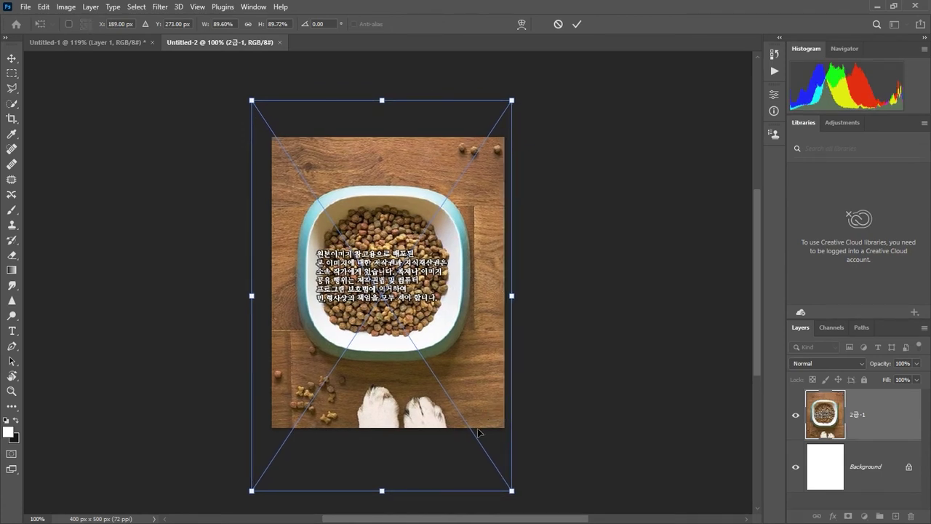
key("Return")
key("g")
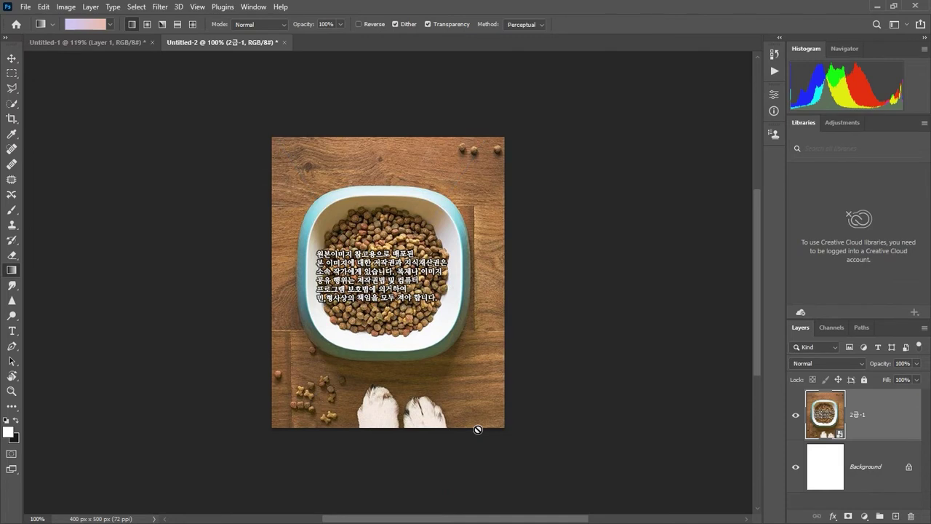
key("ctrl+r")
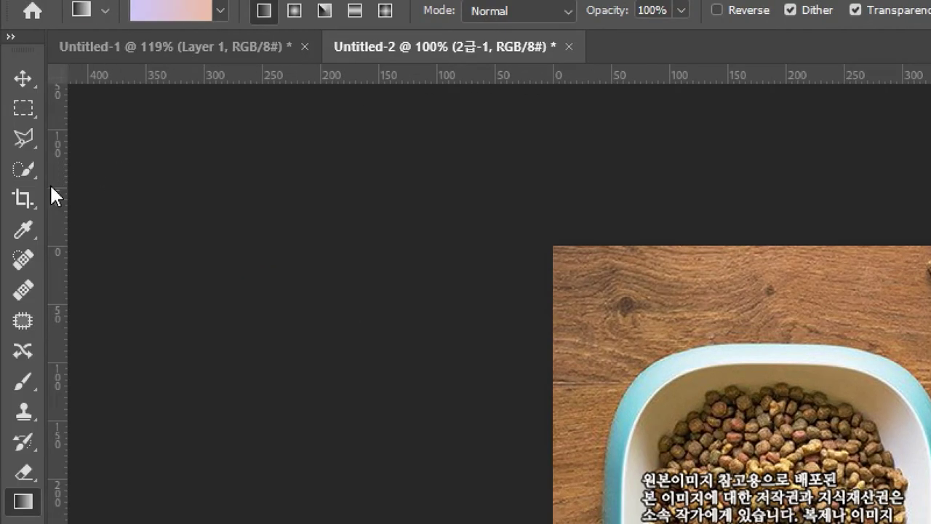
Step: Add two vertical guides at the bowl's side edges and one horizontal guide along its upper rim
left_click_drag(51, 188, 604, 277)
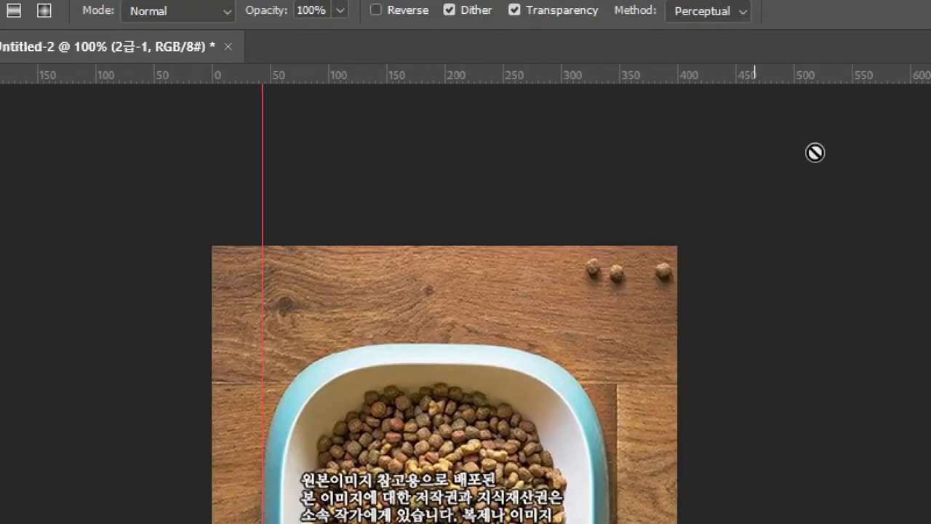
left_click_drag(636, 77, 560, 342)
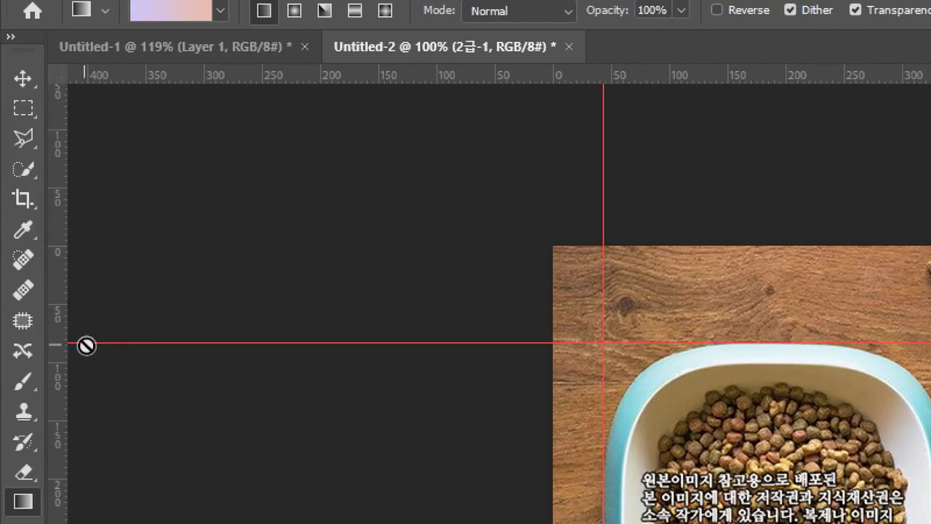
left_click_drag(64, 343, 930, 390)
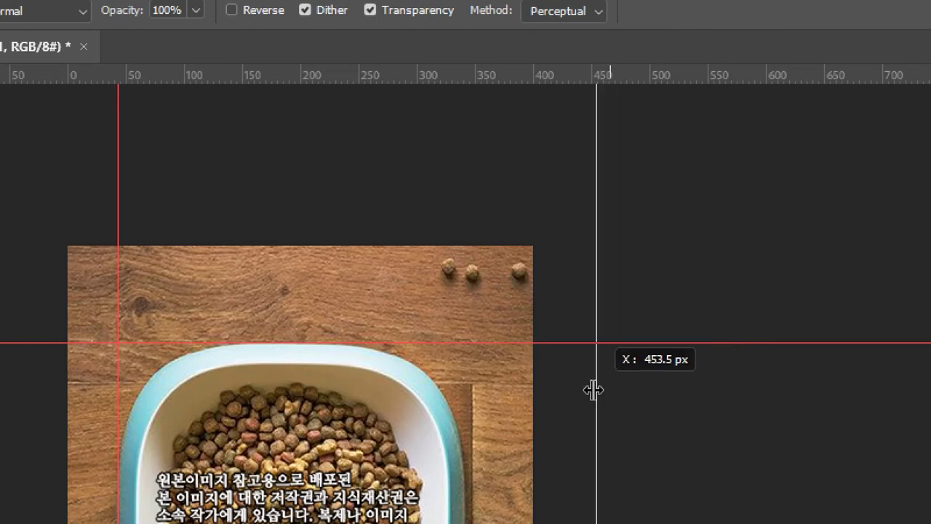
left_click_drag(594, 390, 467, 374)
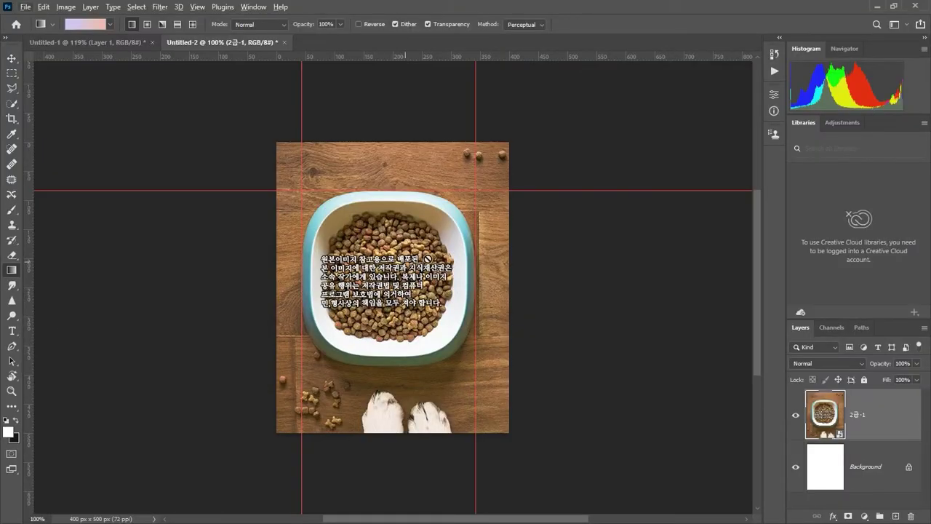
Step: Switch to the Move tool and undo the three guides around the bowl
left_click(12, 60)
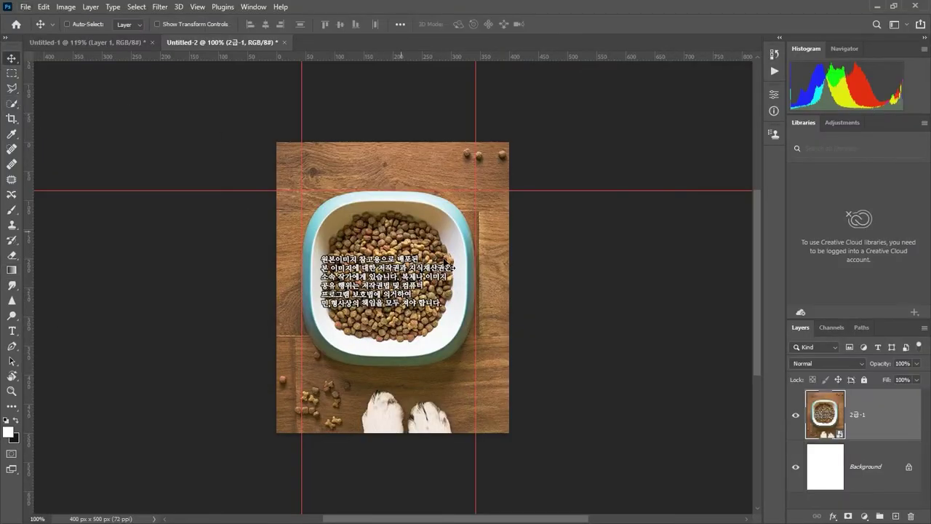
key("ctrl+z")
key("ctrl+z")
key("ctrl+z")
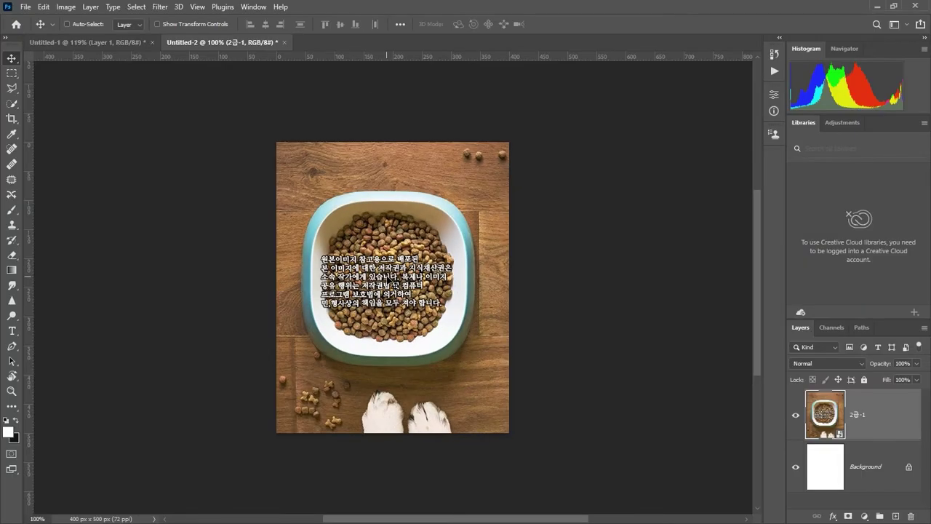
Step: Nudge the 2급-1 image layer slightly downward so the bowl sits lower on the canvas
key("Down")
key("Down")
key("Down")
key("Down")
key("Down")
key("Down")
key("Down")
key("Down")
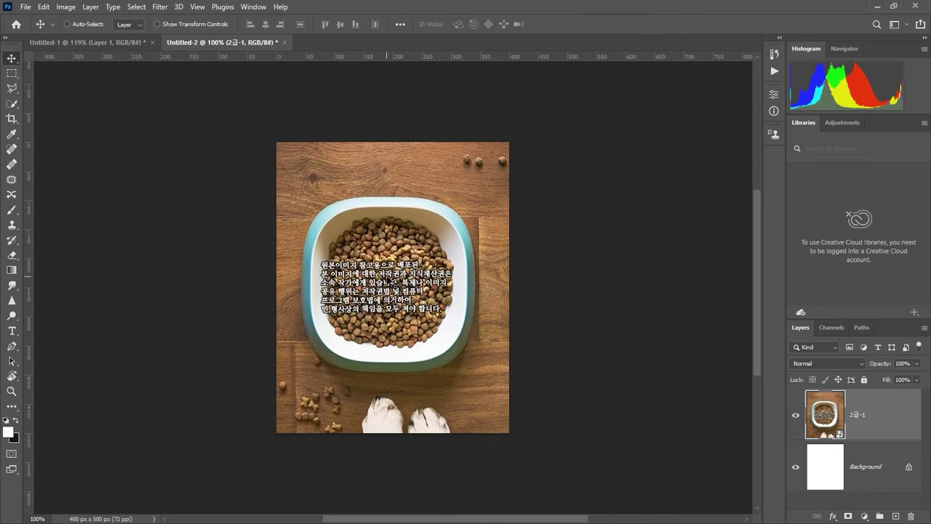
Step: Save the bowl document in the Documents folder as a Photoshop file named Untitled-2-1
key("ctrl")
key("ctrl+shift+s")
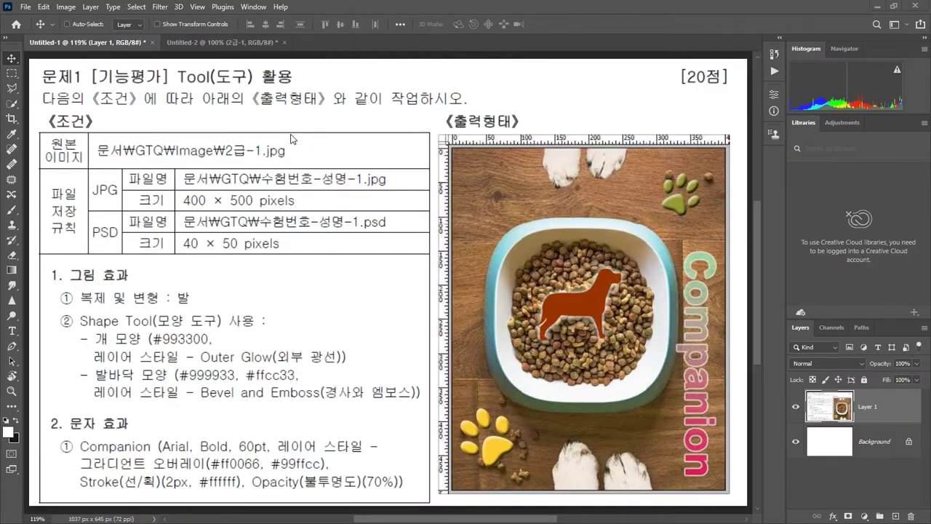
left_click(190, 41)
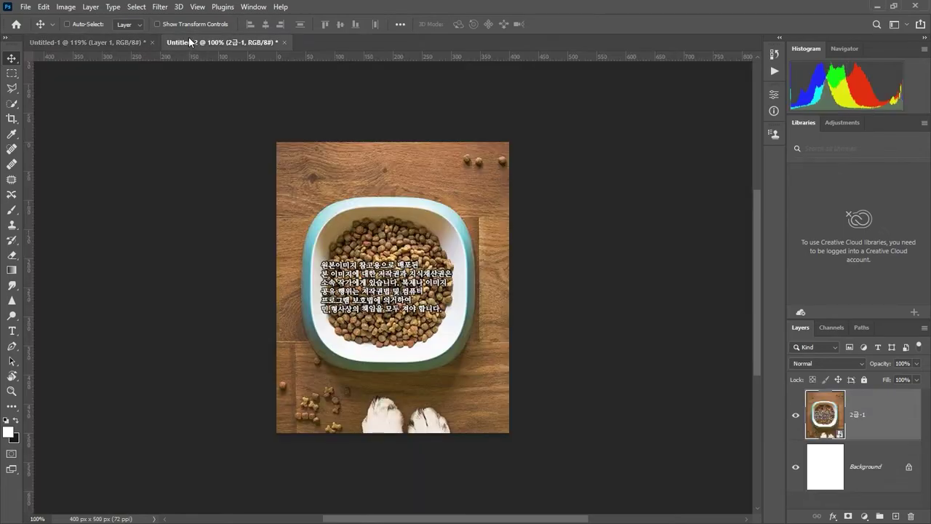
key("ctrl+s")
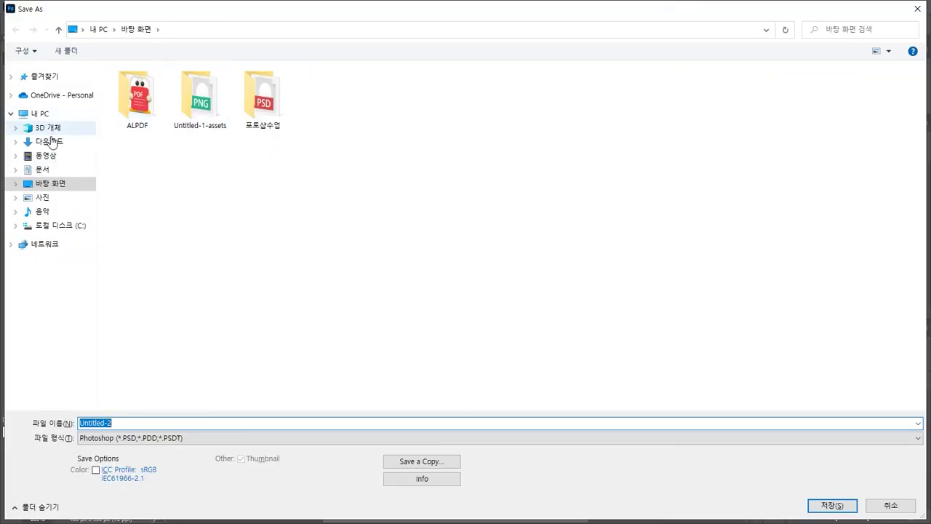
left_click(44, 170)
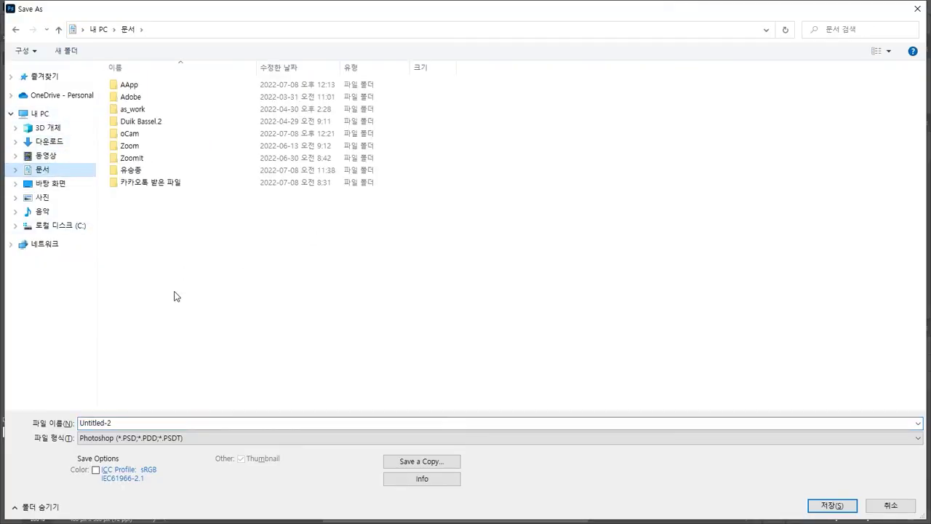
double_click(124, 423)
left_click(148, 422)
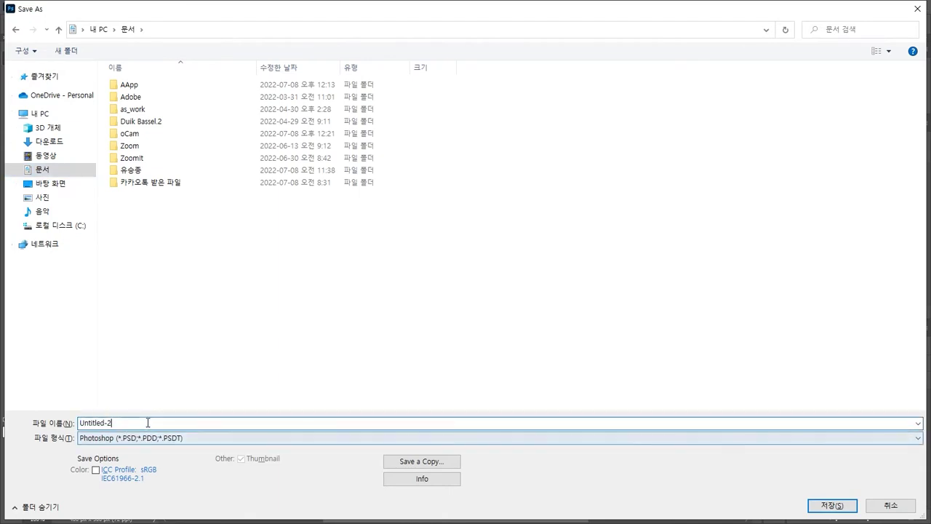
type("-1")
key("Return")
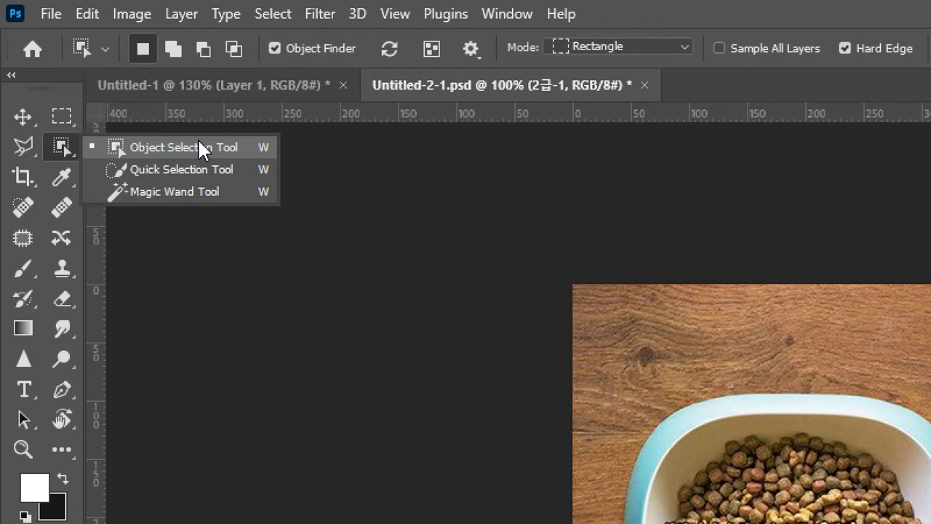
Step: Select both white paws below the bowl with the Object Selection tool and copy them to a new layer
left_click(199, 142)
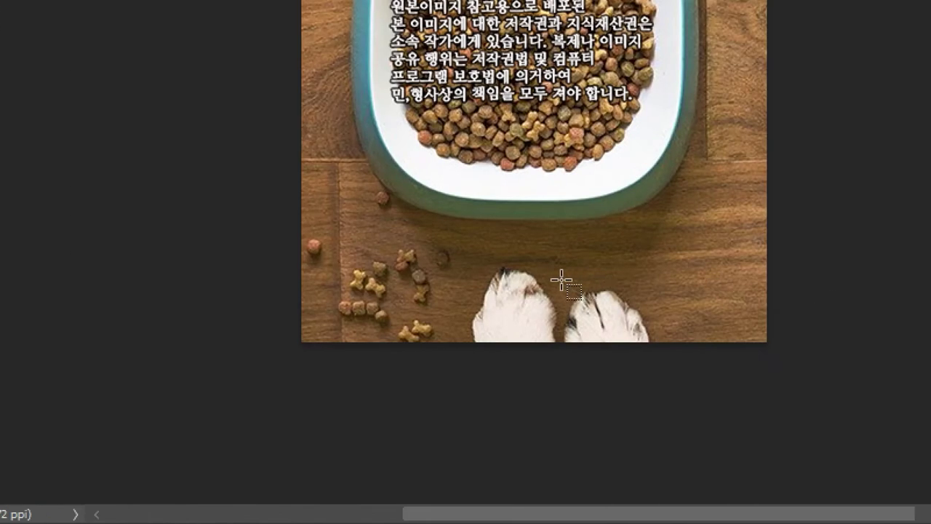
left_click_drag(460, 256, 664, 402)
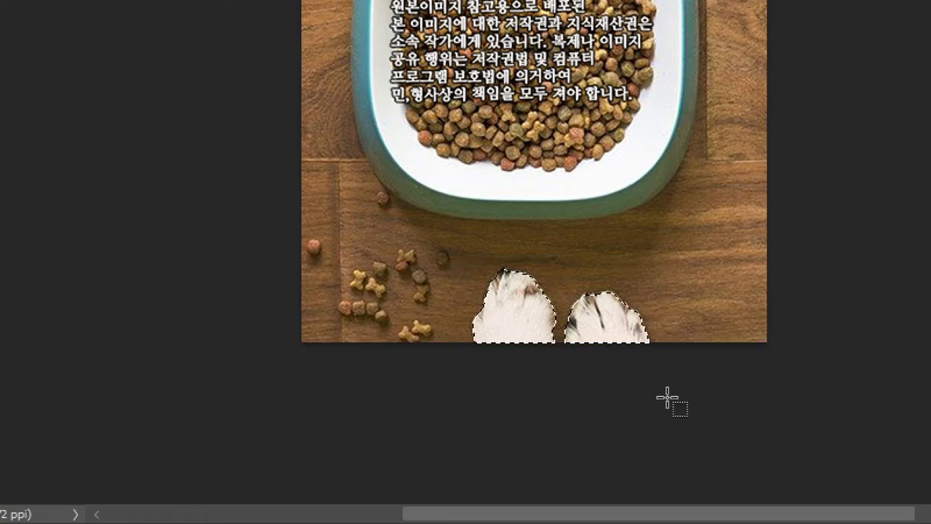
key("ctrl+d")
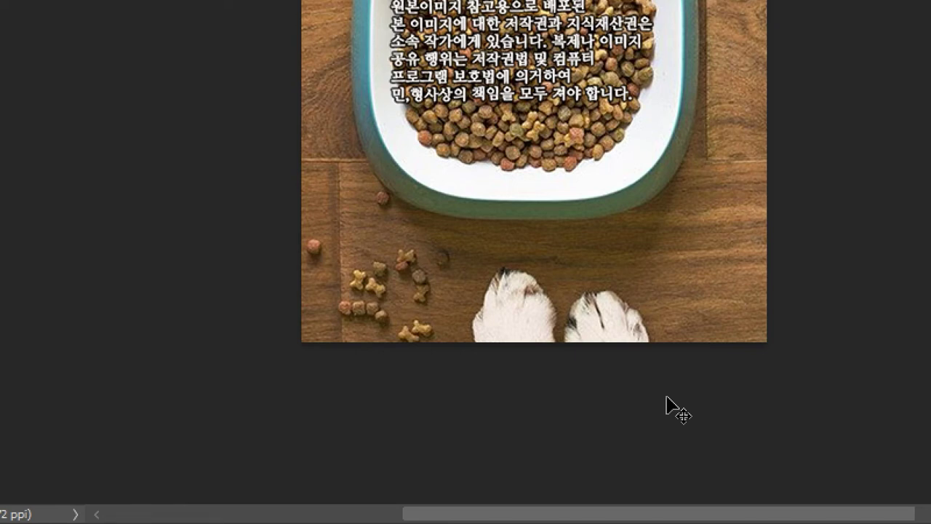
Step: Move the copied paws up from the canvas's lower edge to the upper rim of the bowl
left_click_drag(594, 326, 559, 28)
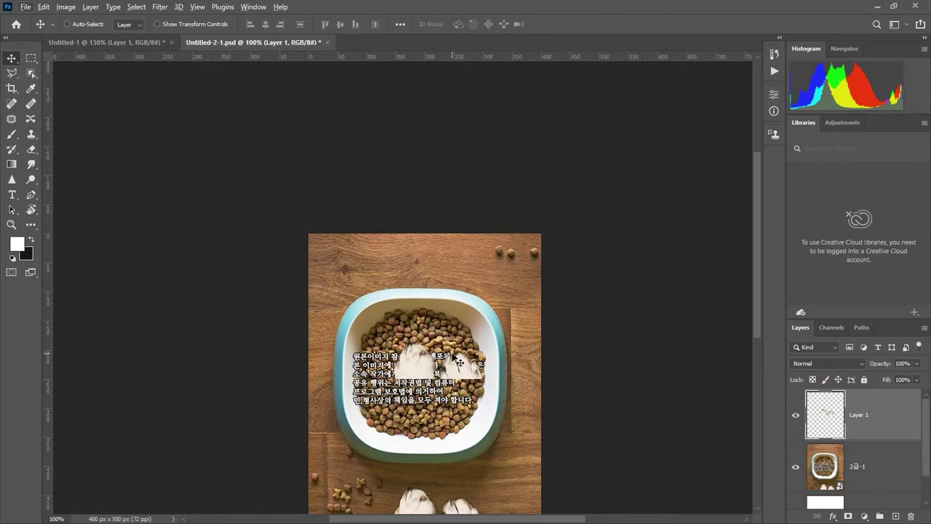
scroll(458, 364, "up", 2)
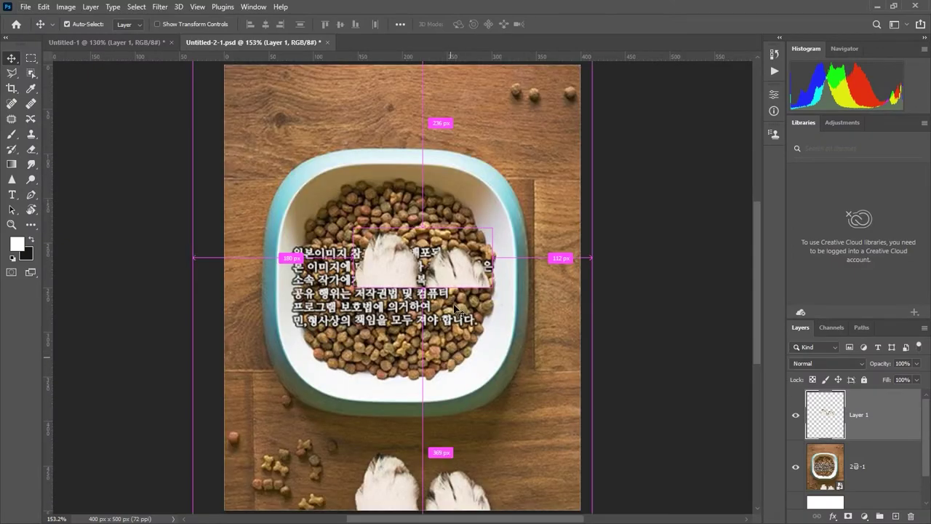
left_click_drag(455, 272, 445, 160)
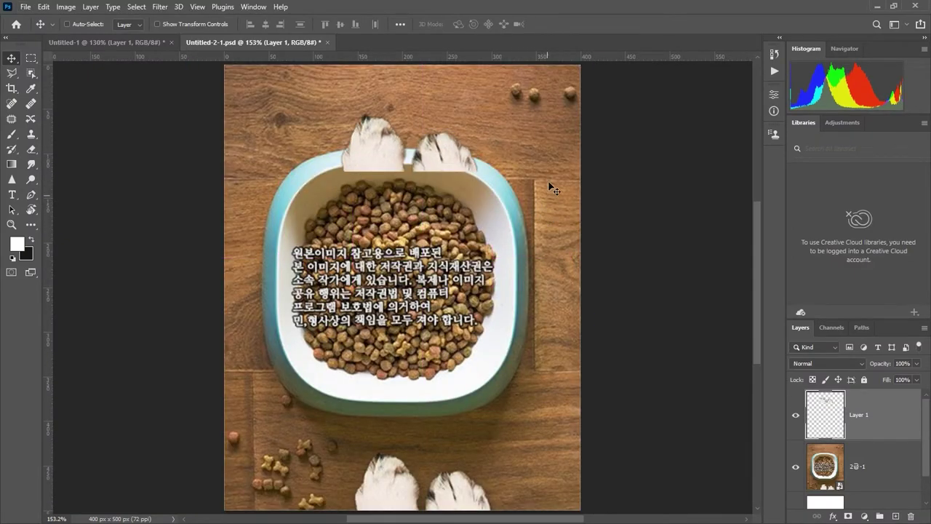
Step: Rotate the copied paws 180 degrees and move them flush against the canvas's upper edge
key("ctrl+t")
left_click_drag(487, 111, 289, 201)
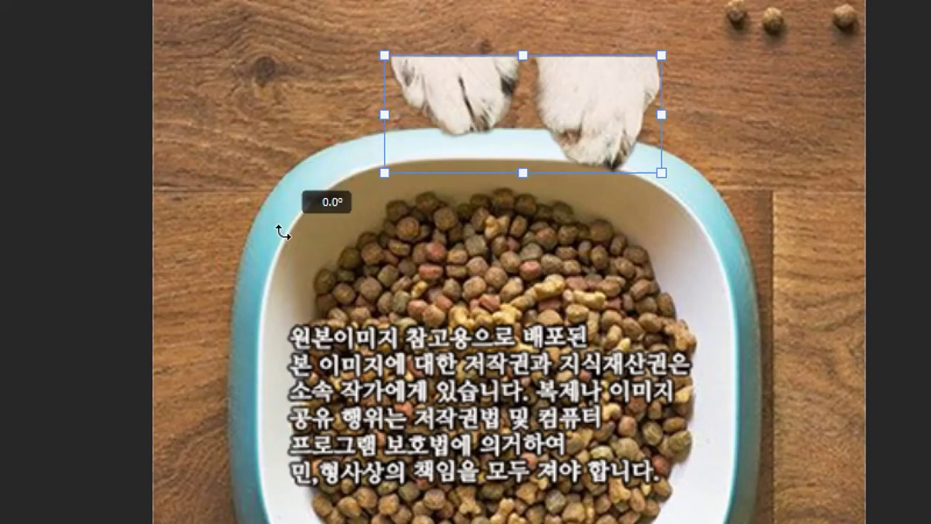
left_click_drag(283, 233, 379, 176)
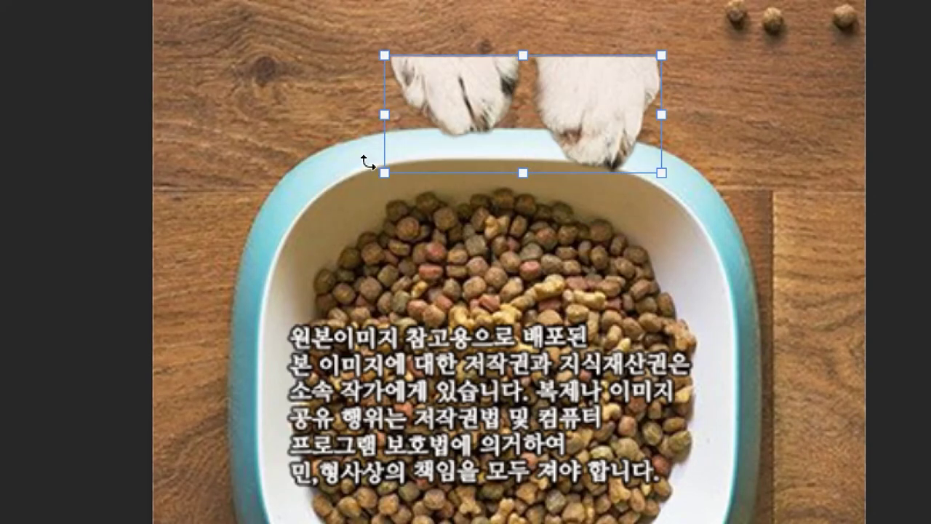
key("Return")
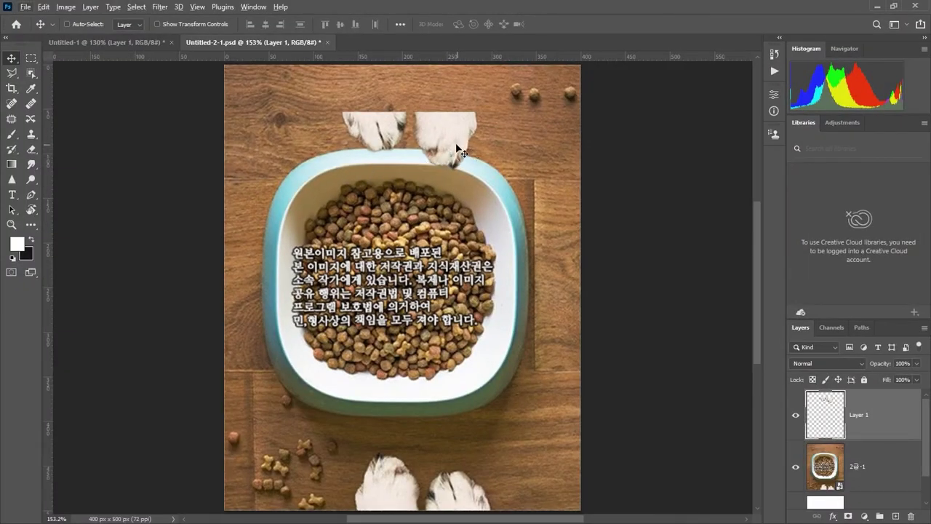
left_click_drag(635, 138, 605, 28)
mouse_move(451, 100)
left_mouse_down()
mouse_move(446, 43)
mouse_move(449, 105)
mouse_move(455, 99)
left_mouse_up()
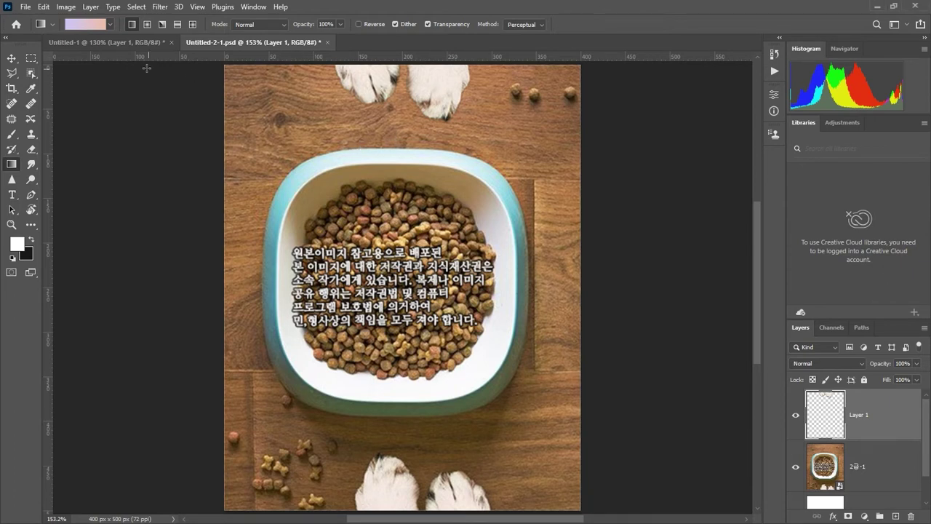
Step: Flip the upper paws horizontally with Free Transform so the longer paw is on the left
key("v")
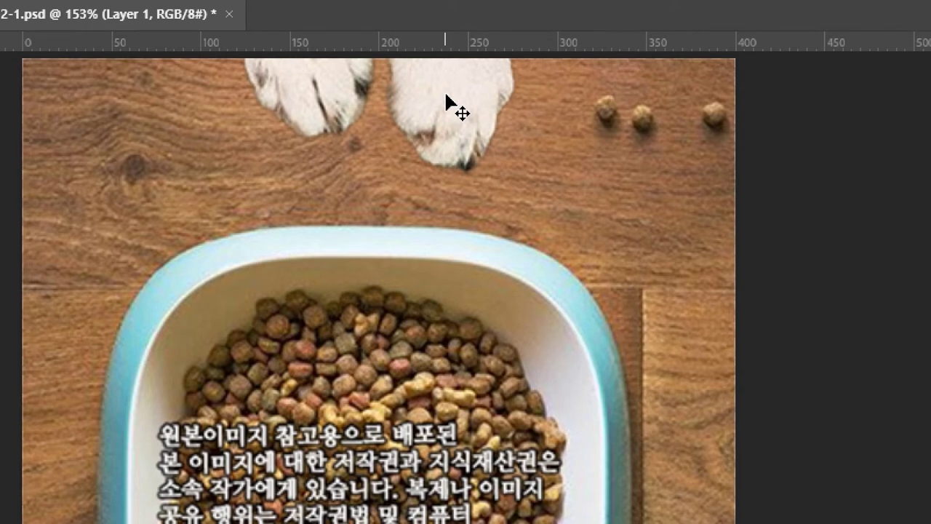
left_click(446, 94)
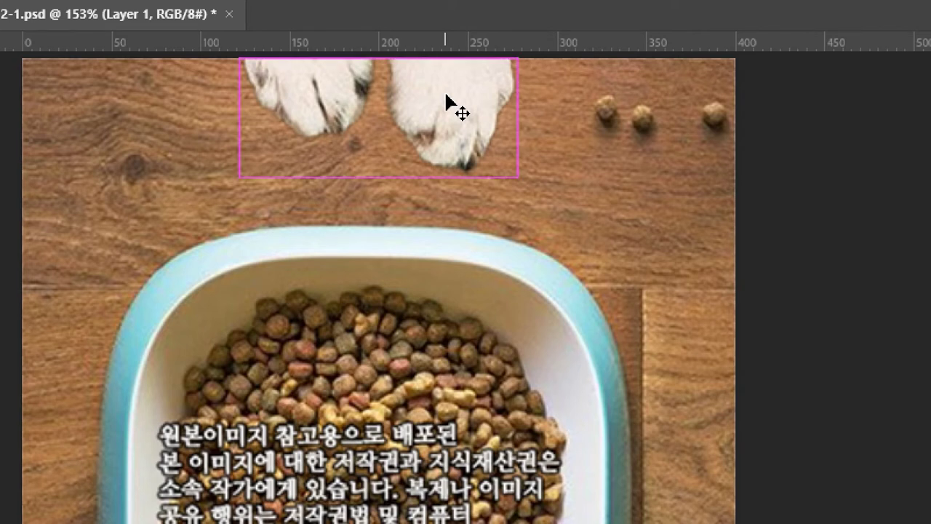
key("ctrl+t")
left_click_drag(517, 117, 246, 113)
key("Return")
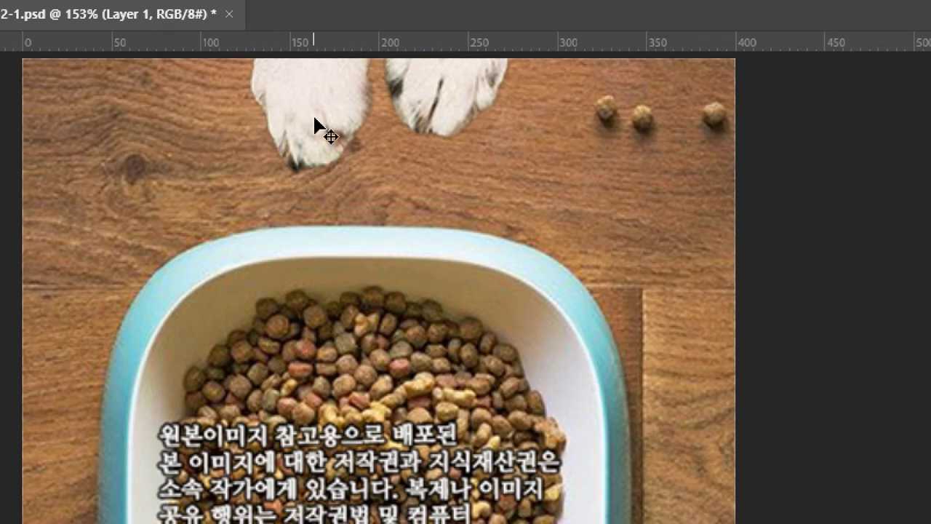
Step: Narrow the upper paws to about 132 px wide, keeping the longer paw on the left, and save the document
key("ctrl+t")
left_click_drag(514, 117, 313, 137)
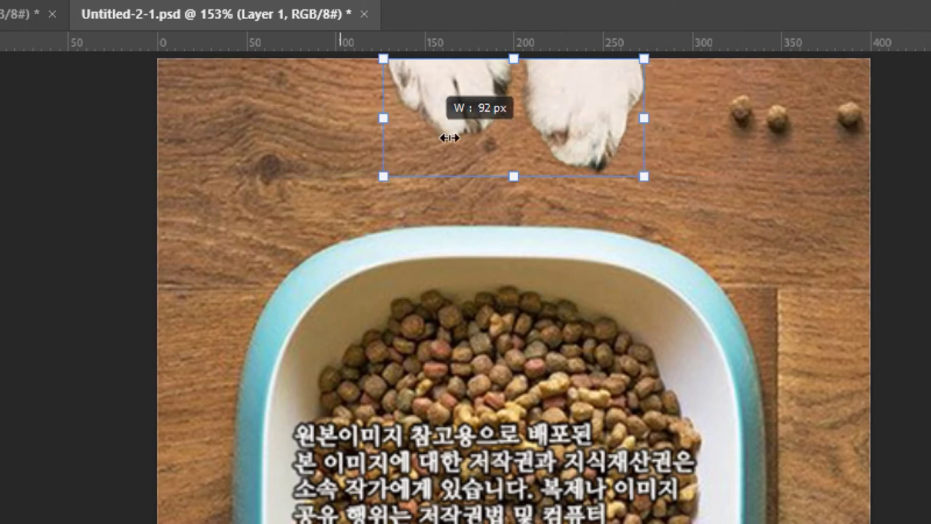
left_click_drag(449, 138, 638, 144)
key("Return")
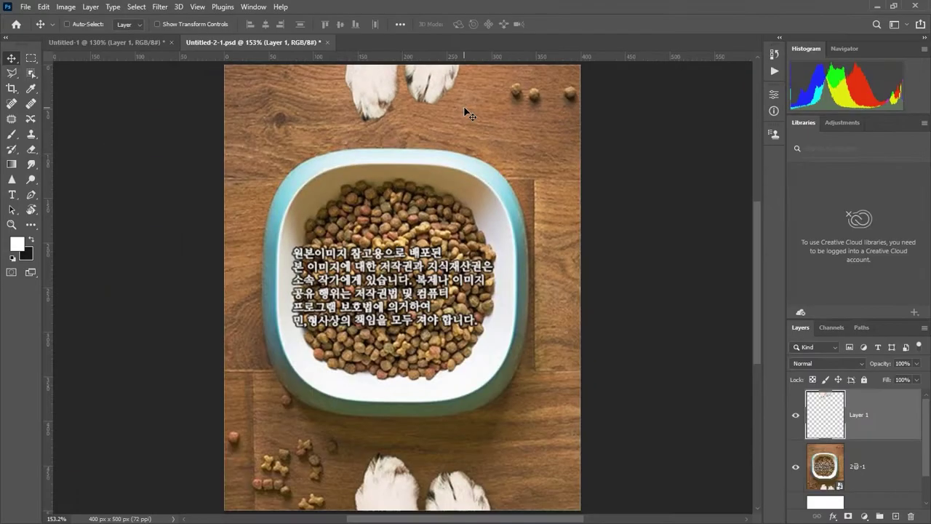
key("ctrl")
key("ctrl+s")
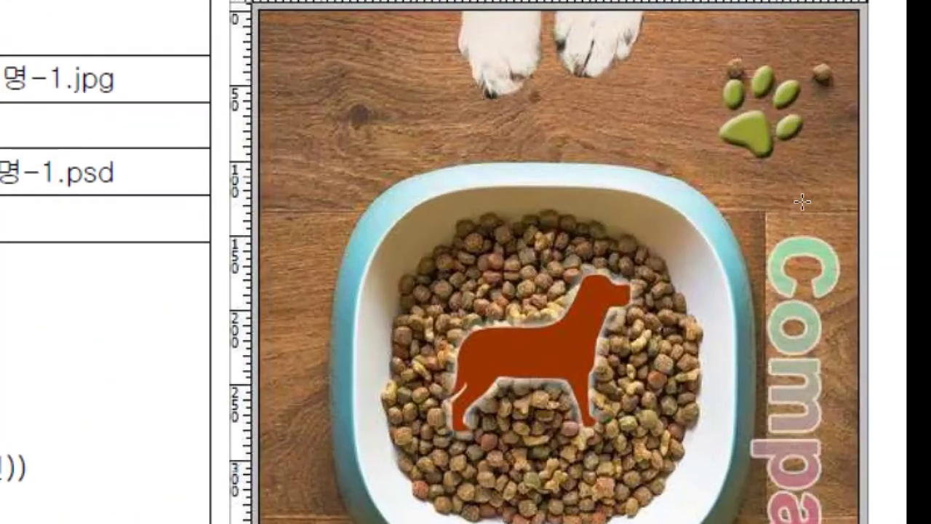
Step: Switch to the Essentials workspace and reset it to its default layout
scroll(746, 507, "down", 5)
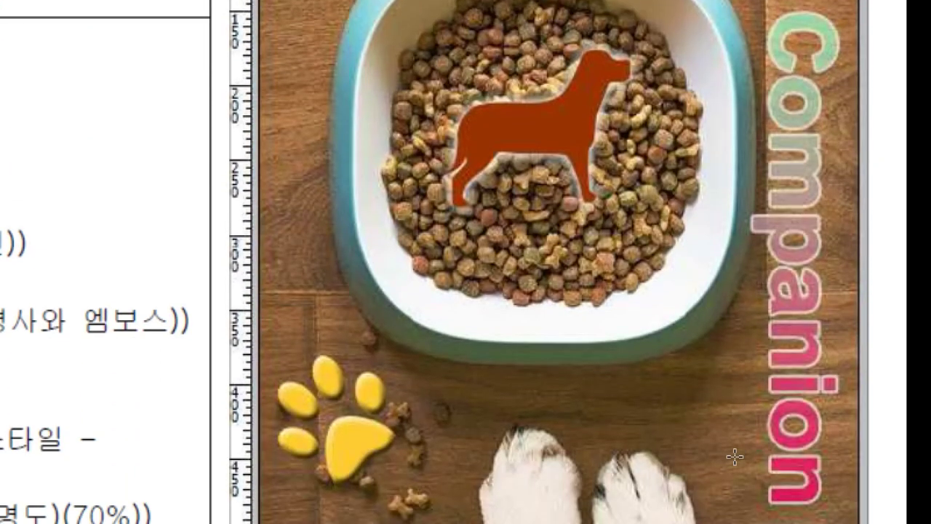
scroll(696, 66, "up", 2)
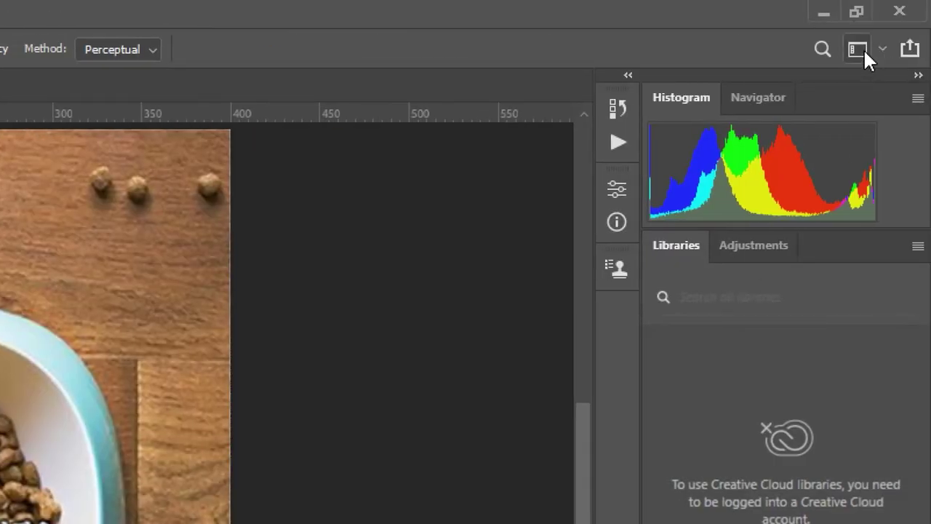
left_click(864, 48)
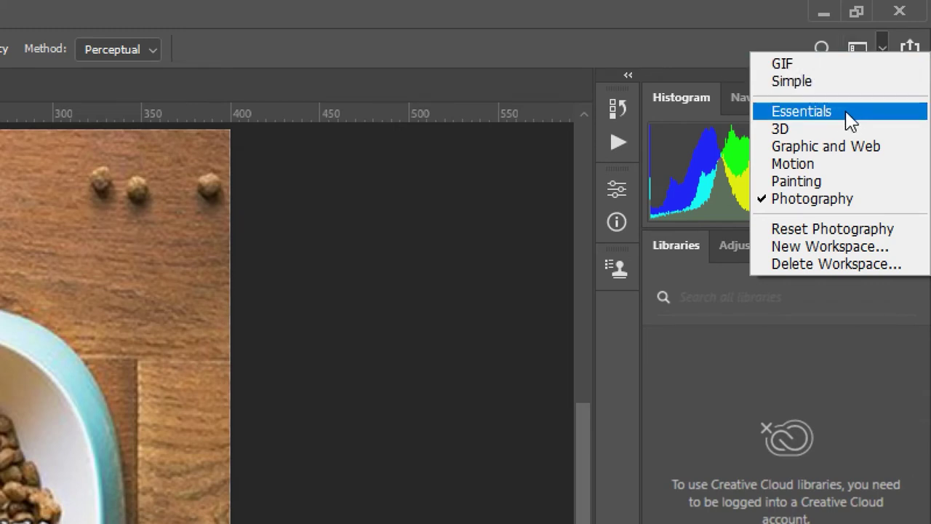
left_click(706, 42)
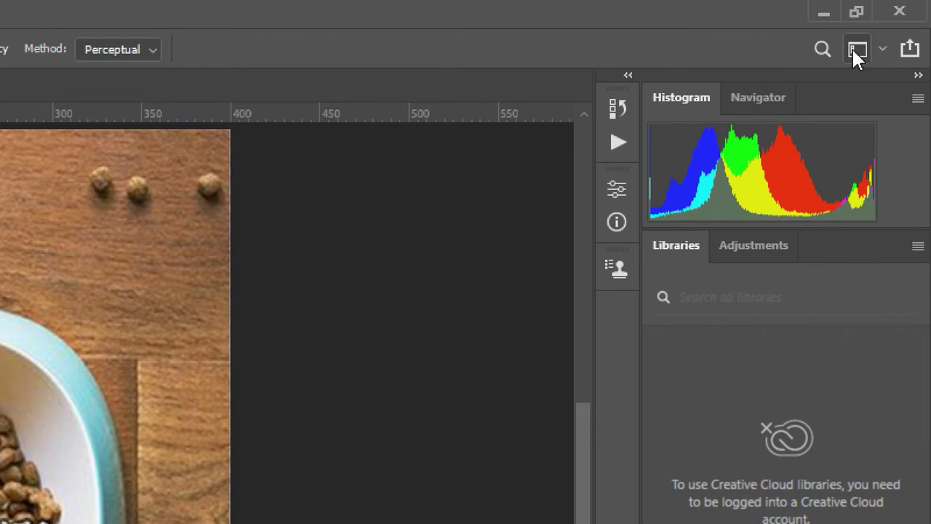
left_click(859, 48)
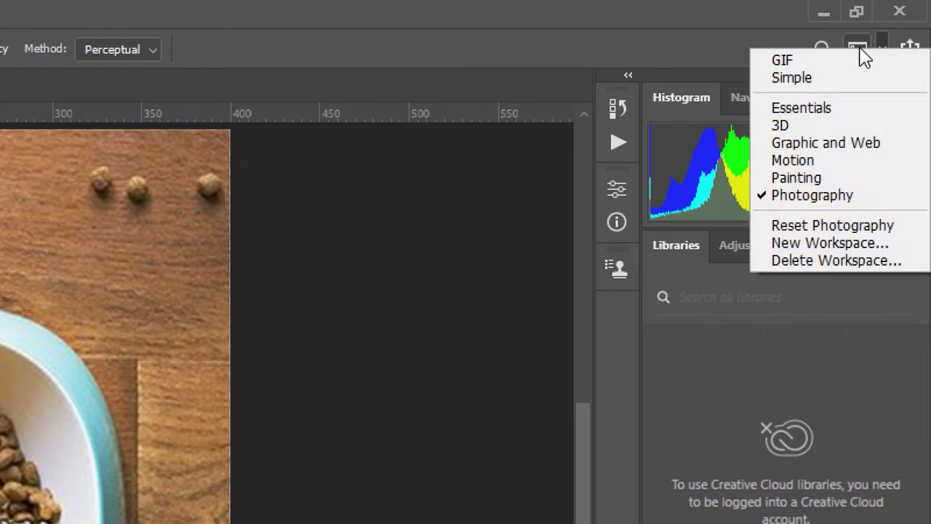
left_click(811, 109)
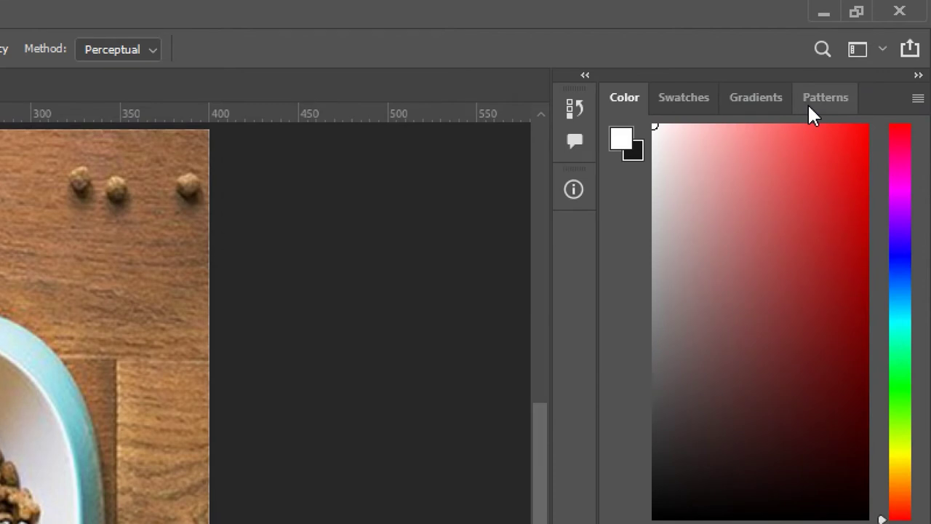
left_click(879, 49)
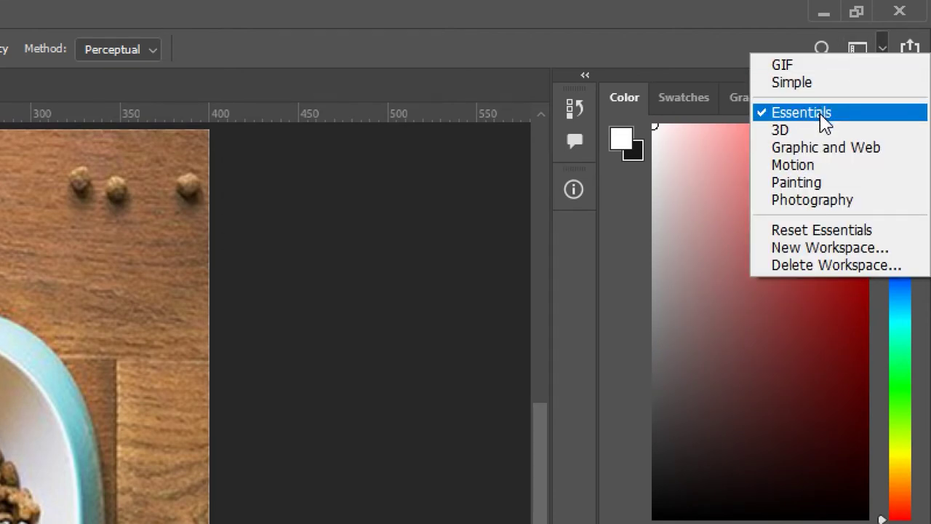
left_click(791, 231)
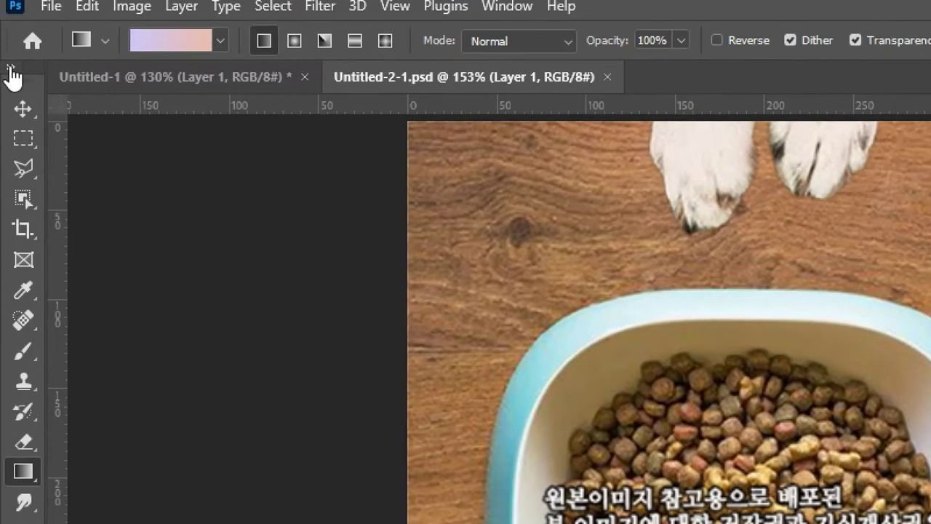
Step: Show the tools in two columns and activate the Custom Shape tool in Shape mode
left_click(12, 69)
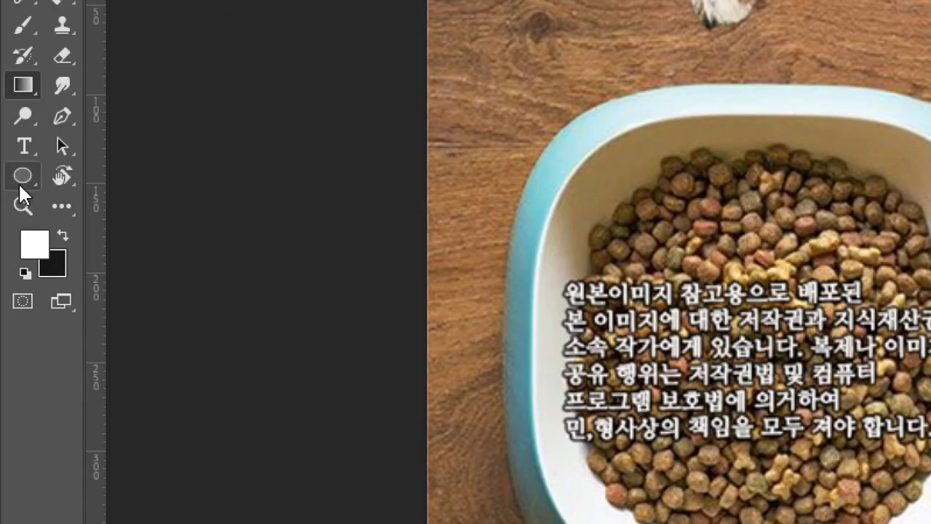
left_click(23, 180)
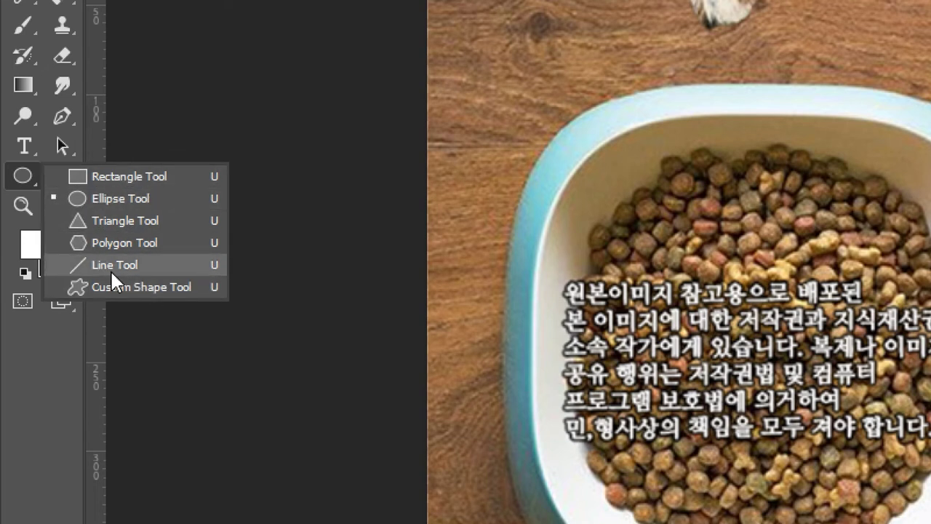
left_click(148, 286)
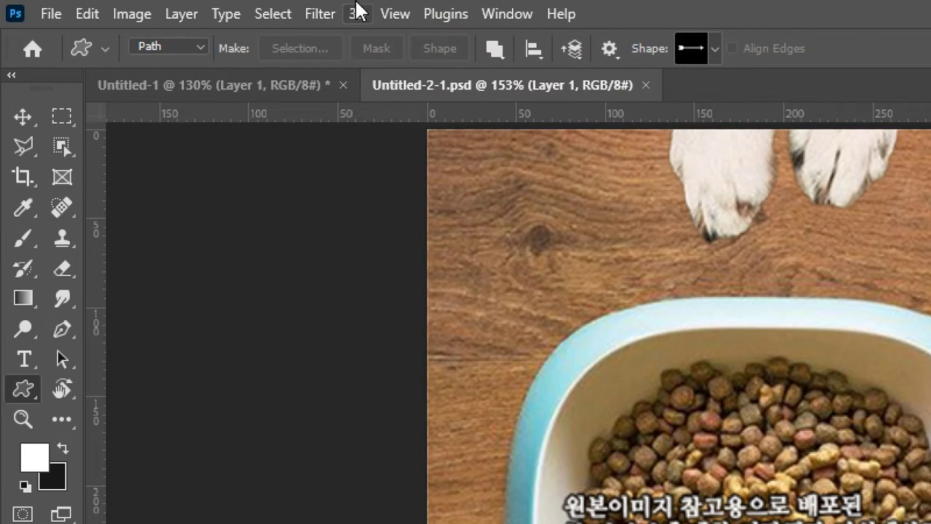
left_click(197, 45)
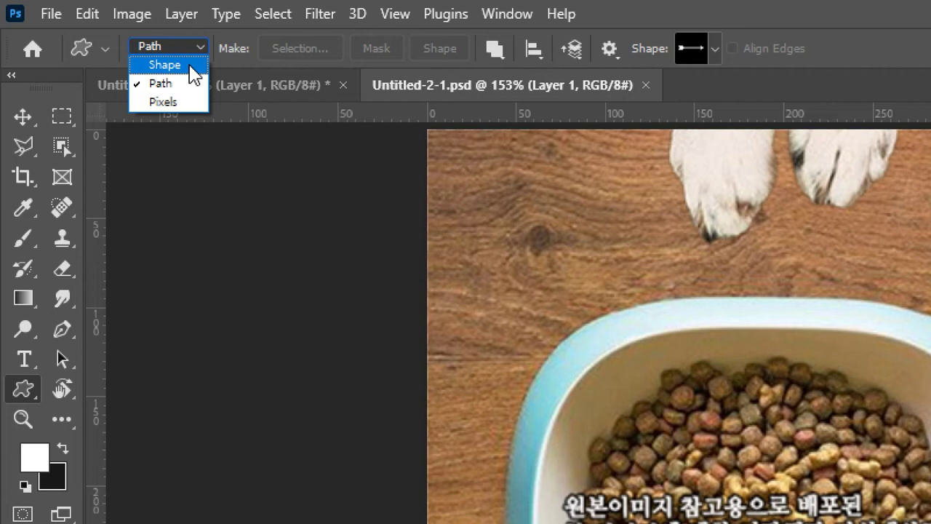
left_click(165, 65)
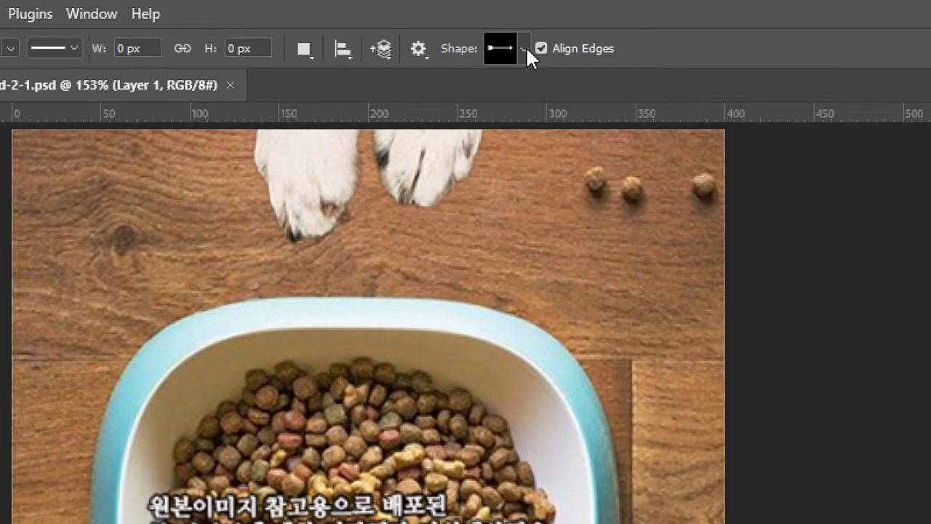
Step: Expand the Animals group of All Legacy Default Shapes, inside Legacy Shapes and More, for the custom shape
left_click(525, 50)
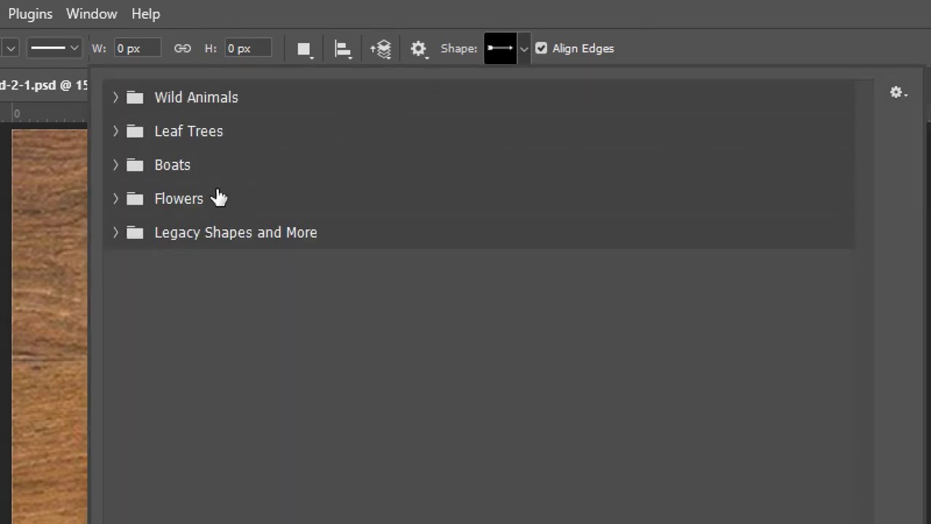
left_click(122, 232)
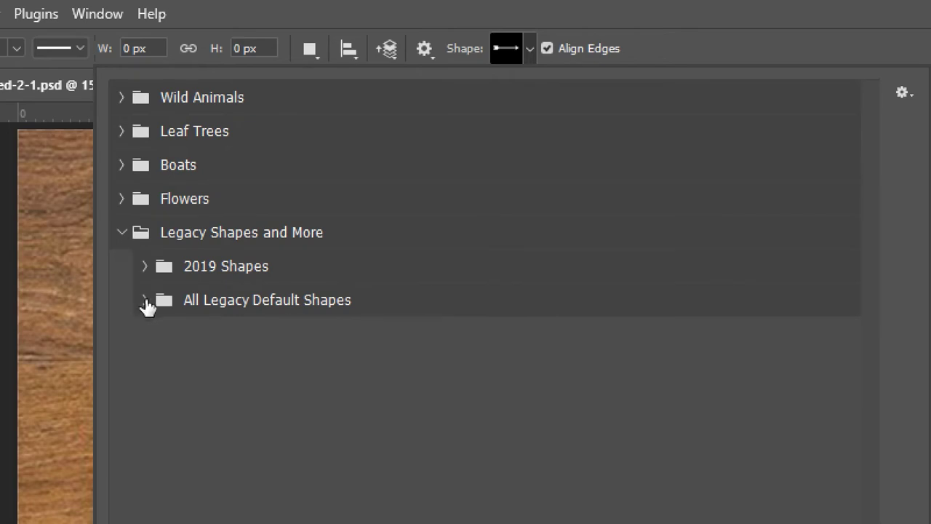
left_click(145, 301)
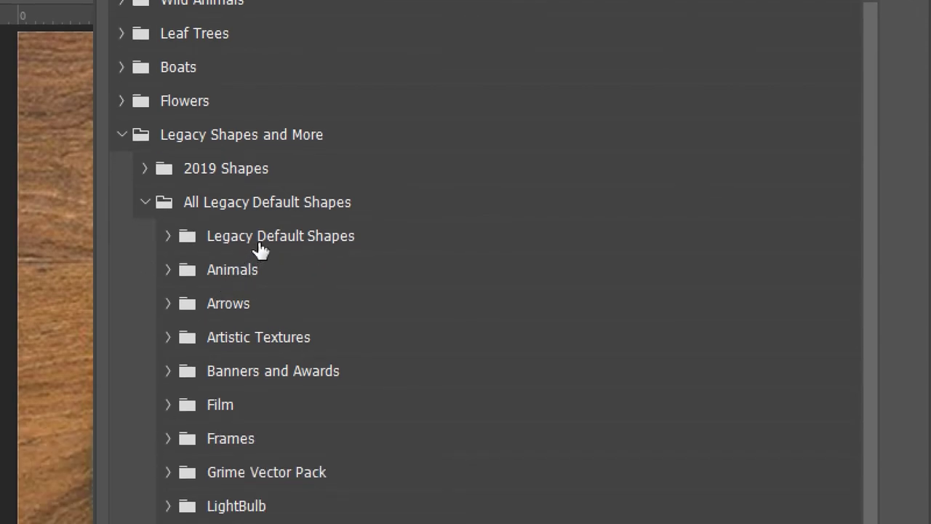
left_click(254, 208)
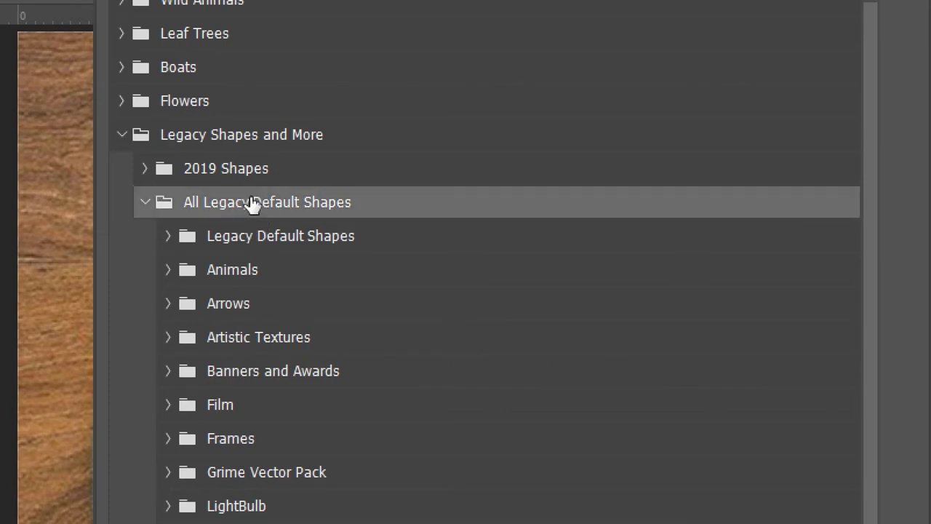
left_click(316, 239)
scroll(301, 458, "down", 2)
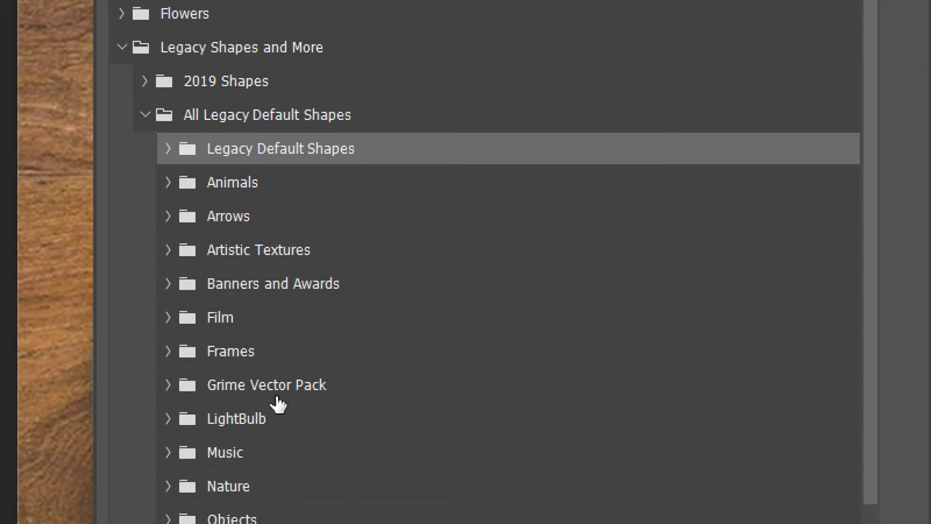
left_click(168, 183)
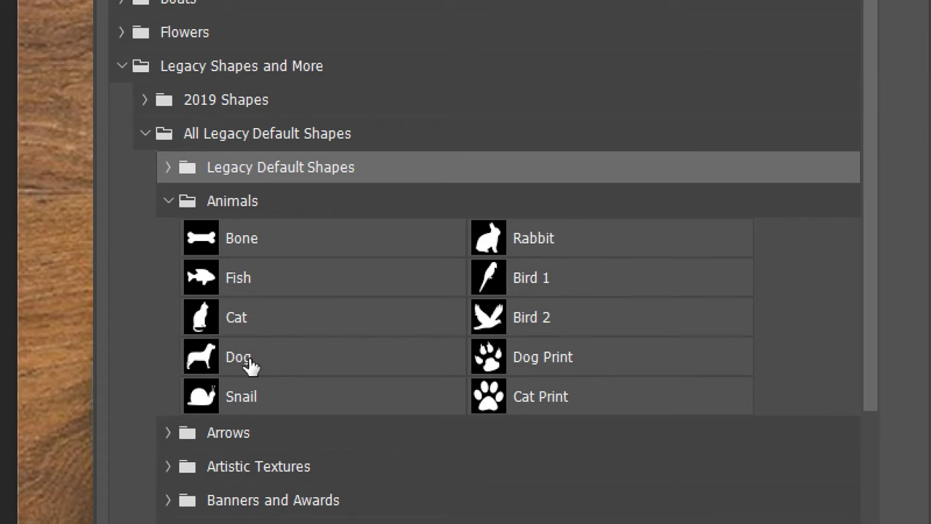
left_click_drag(225, 355, 0, 400)
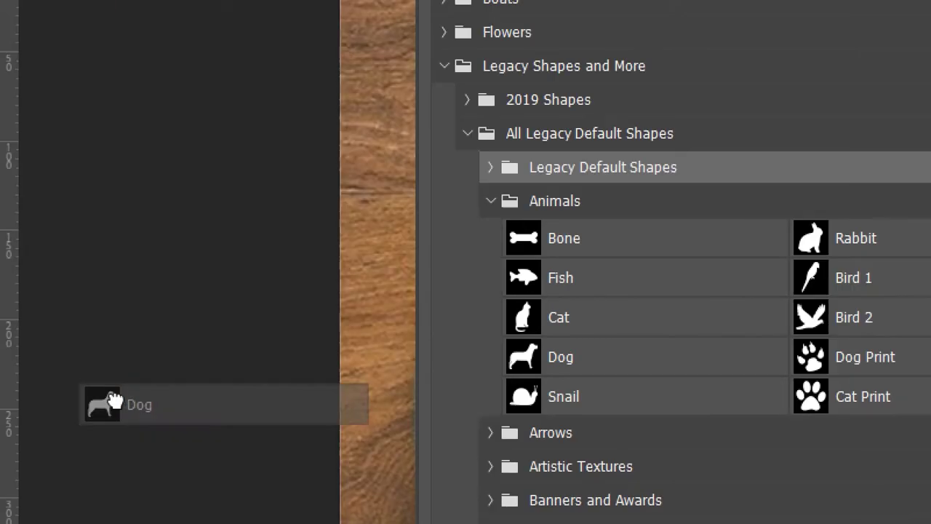
left_click_drag(115, 400, 380, 280)
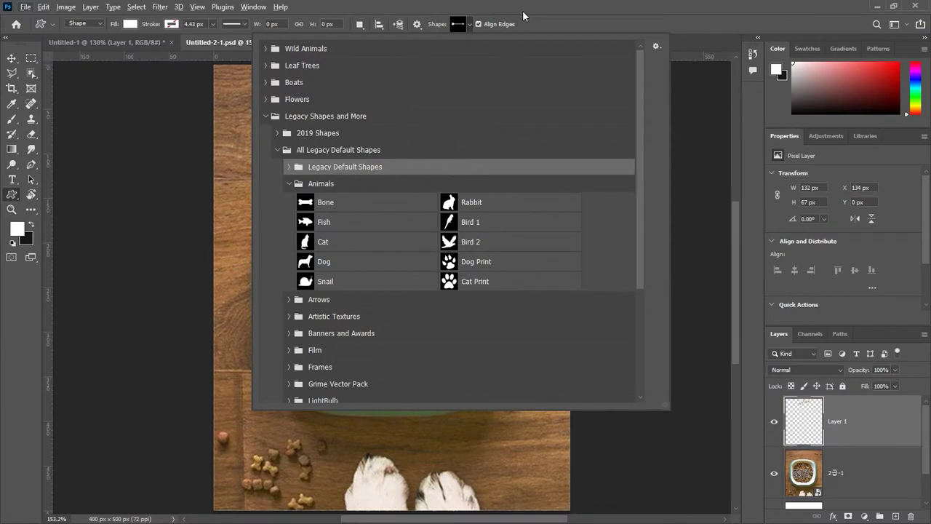
left_click(529, 9)
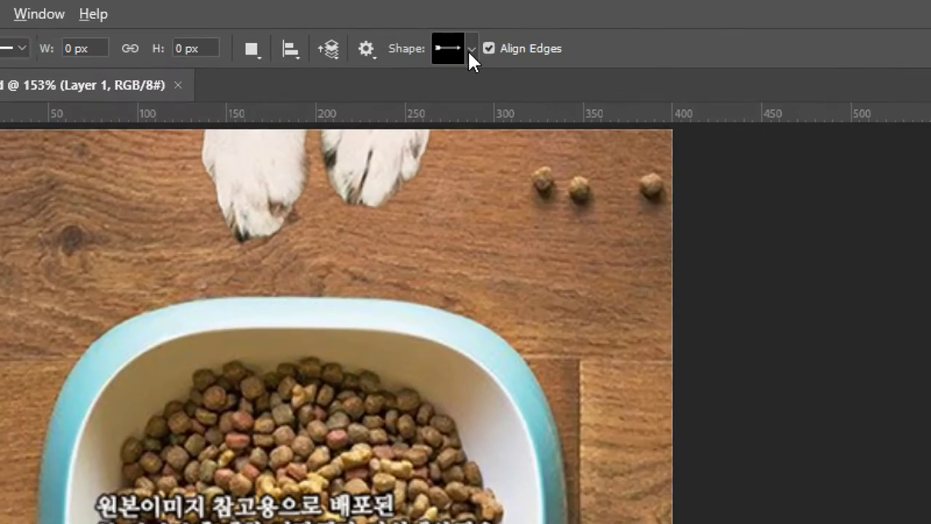
Step: Choose the Dog shape from the Animals group as the custom shape and close the shape picker
left_click(469, 24)
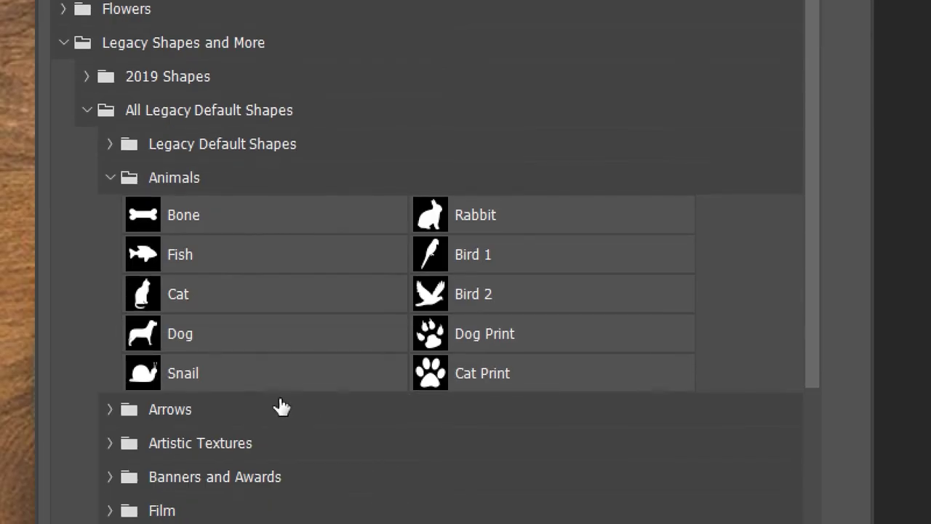
left_click(147, 337)
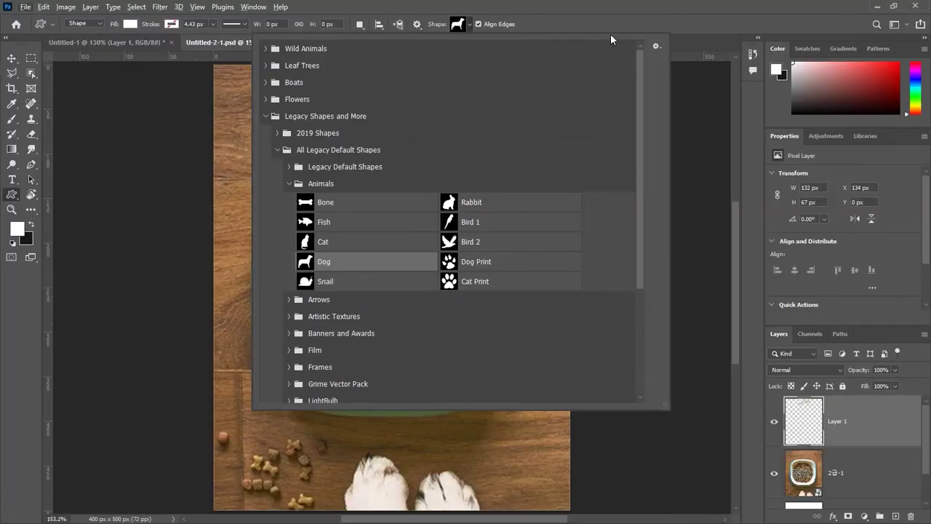
left_click(596, 7)
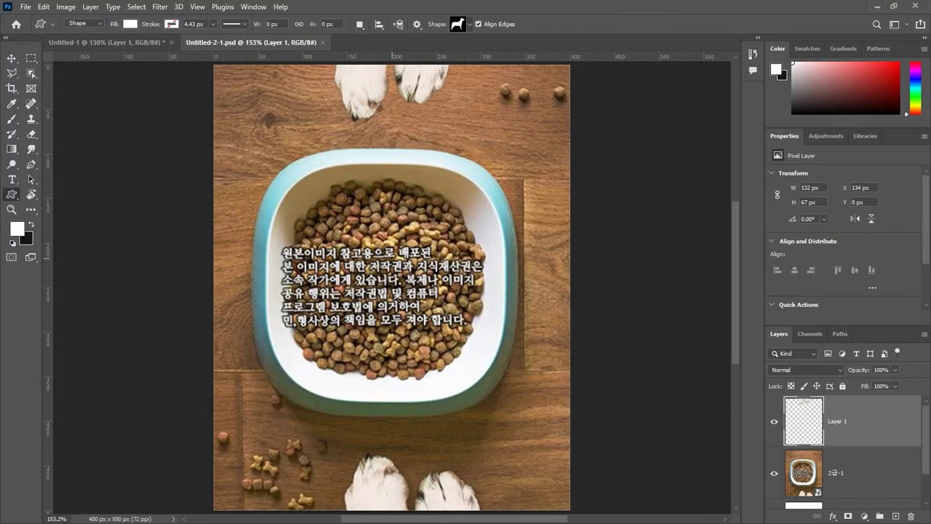
Step: Draw the Dog shape about 152 × 130 px over the kibble in the bowl and enter #993300 for its fill
left_click_drag(320, 224, 452, 339)
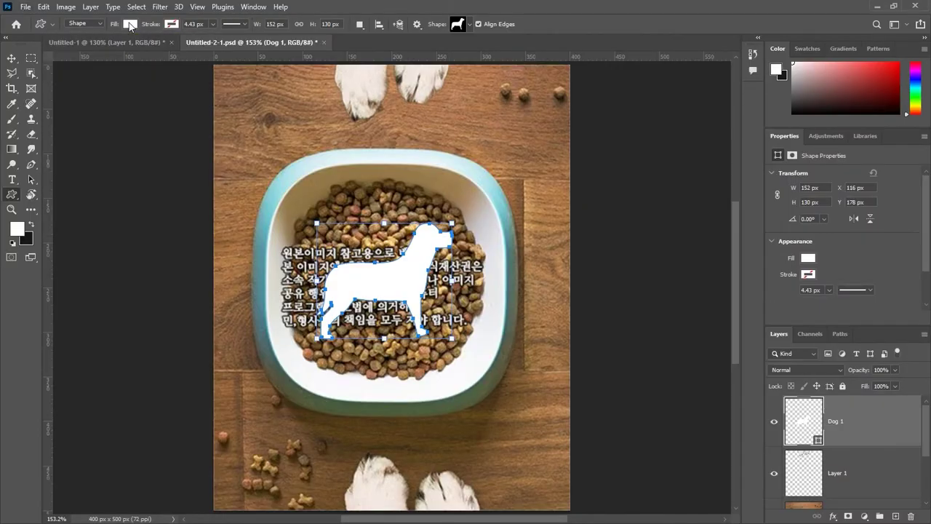
left_click(129, 25)
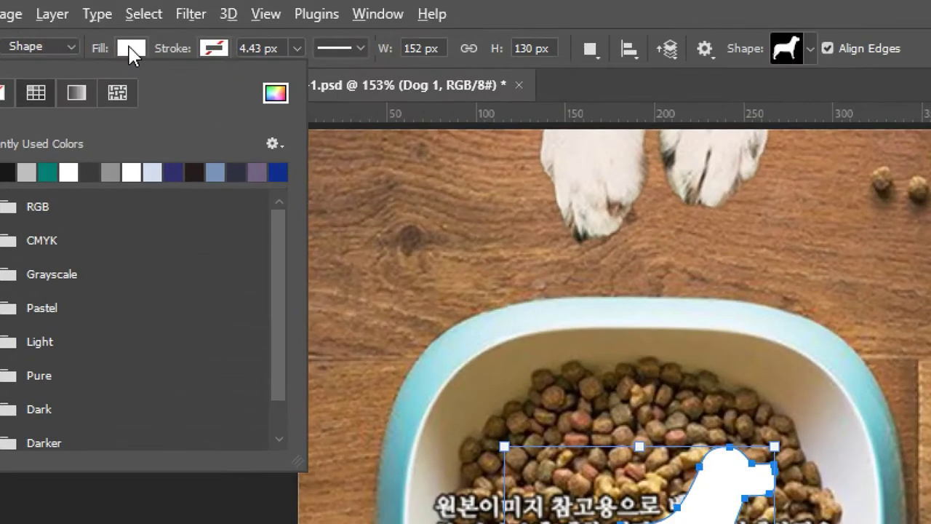
left_click(276, 94)
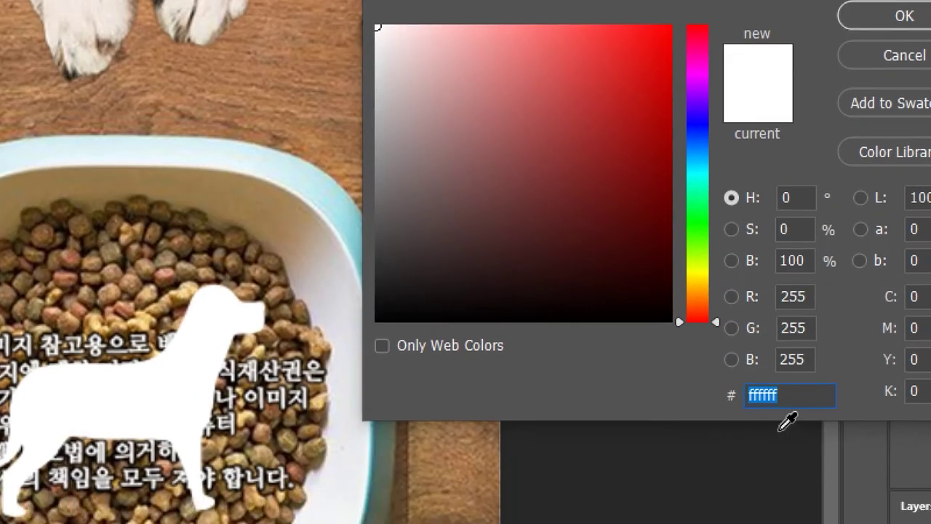
type("9")
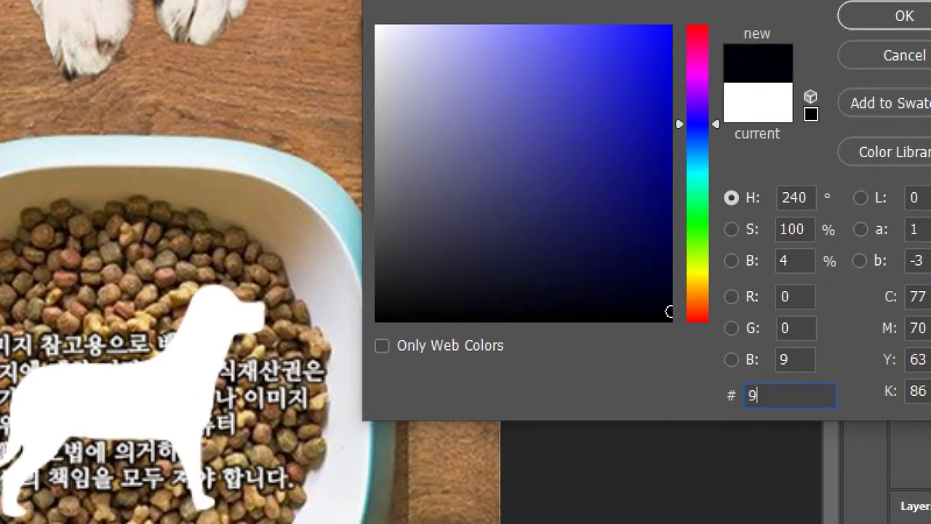
type("93300")
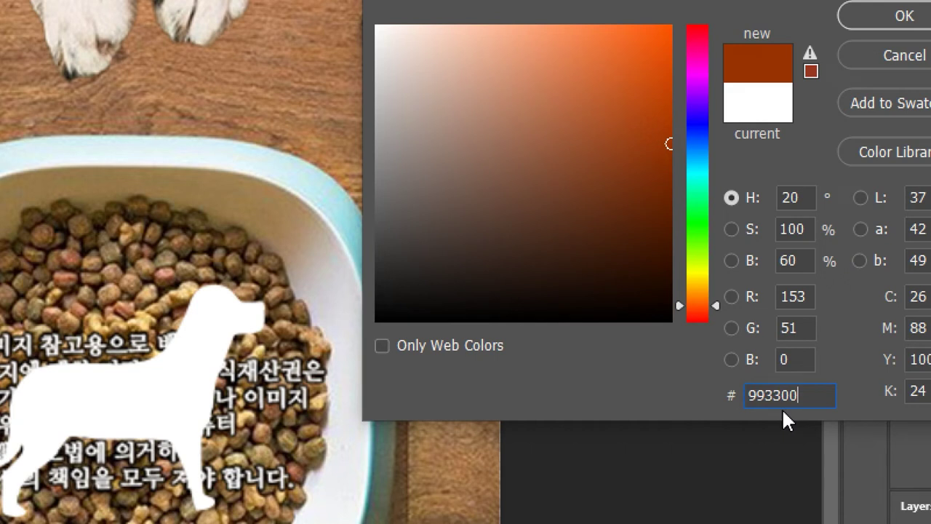
Step: Adjust the dog's fill to the slightly lighter #a43904 in the colour field and apply it
mouse_move(657, 138)
left_mouse_down()
mouse_move(656, 124)
mouse_move(665, 131)
left_mouse_up()
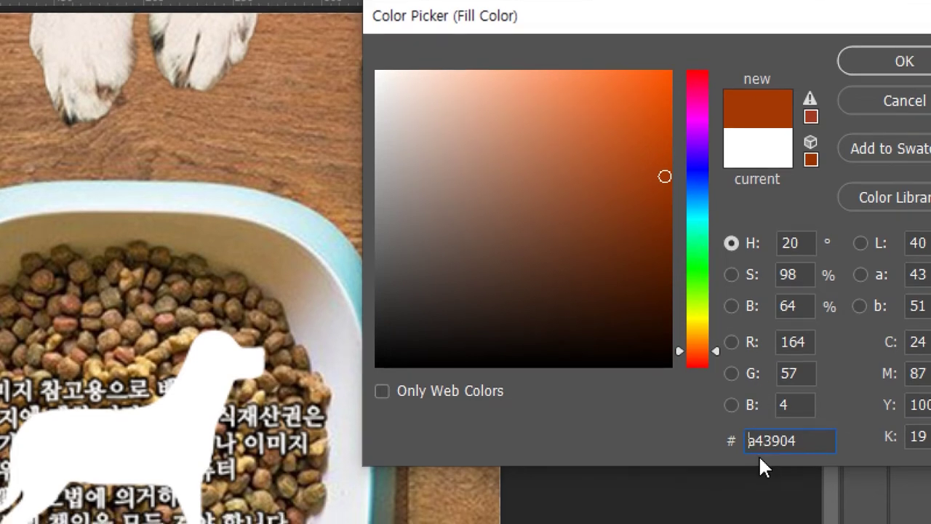
double_click(761, 451)
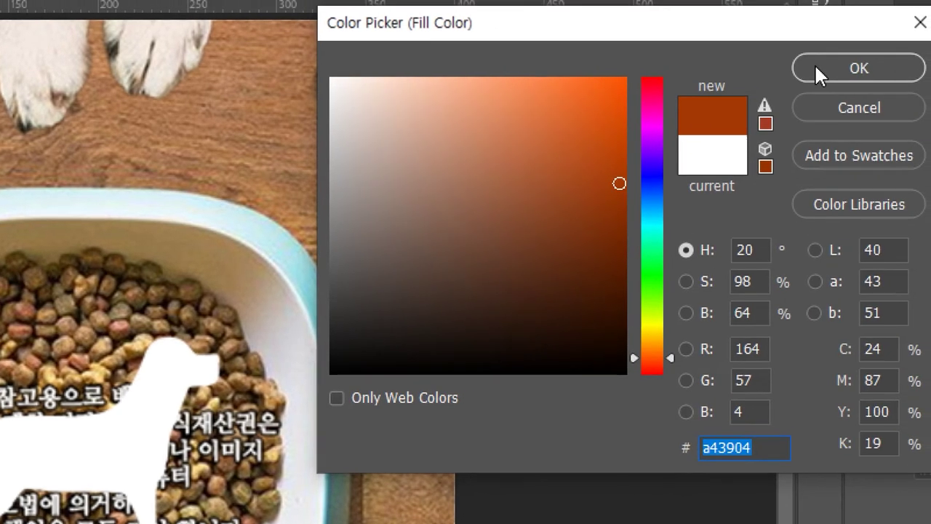
left_click(816, 69)
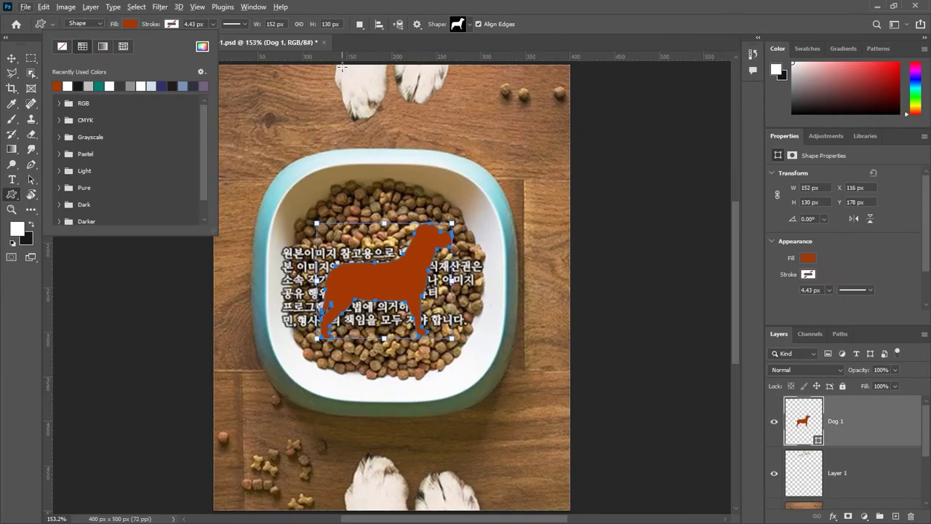
left_click(524, 23)
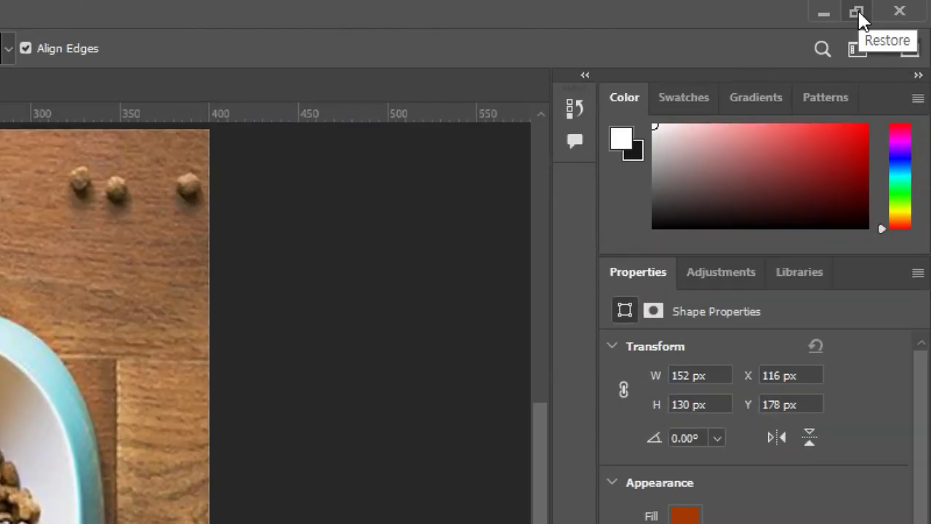
Step: Restore Photoshop to a smaller window, switch to GP06-2A.pdf in Acrobat Reader, and make that a narrower window as well
left_click(857, 13)
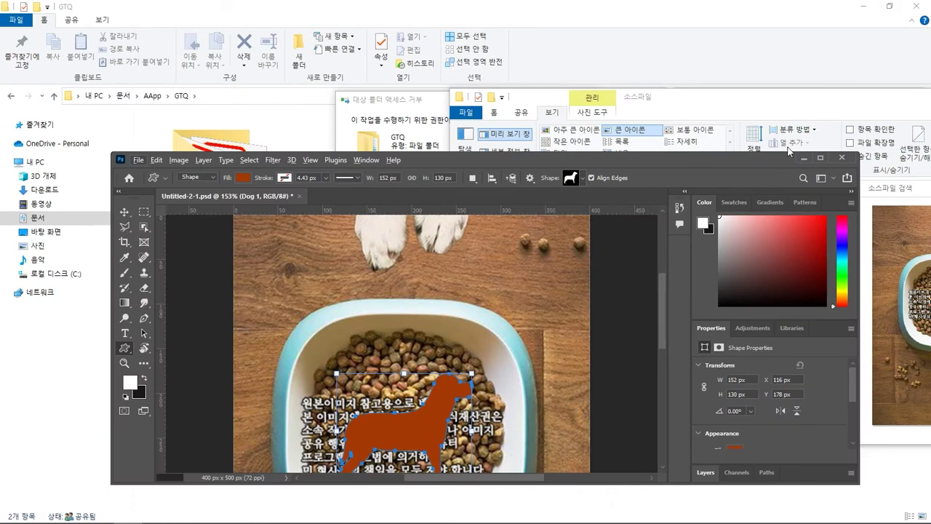
left_click_drag(727, 158, 626, 15)
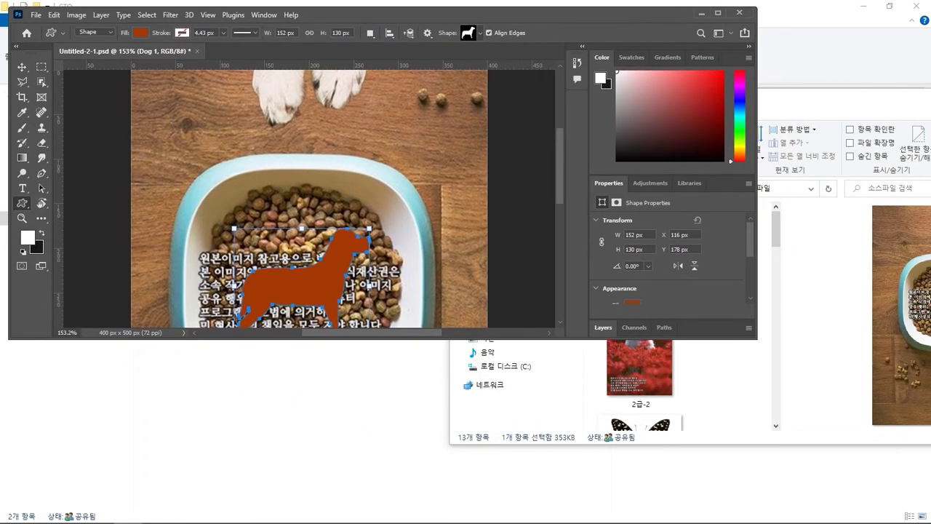
key("alt+Tab")
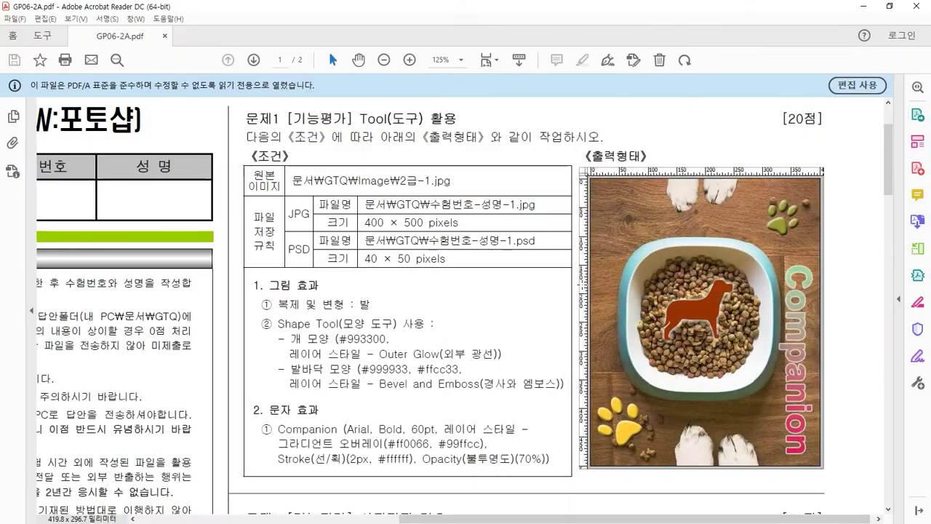
double_click(495, 14)
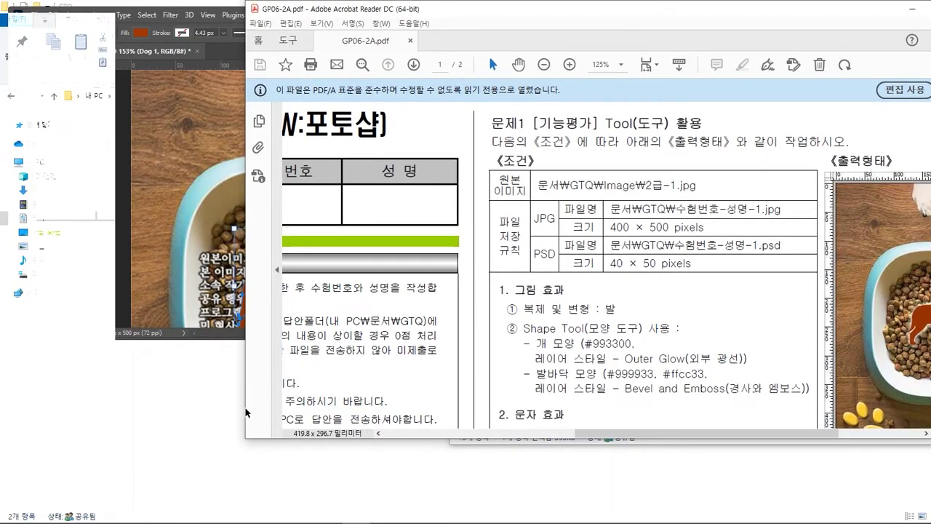
left_click_drag(246, 413, 580, 384)
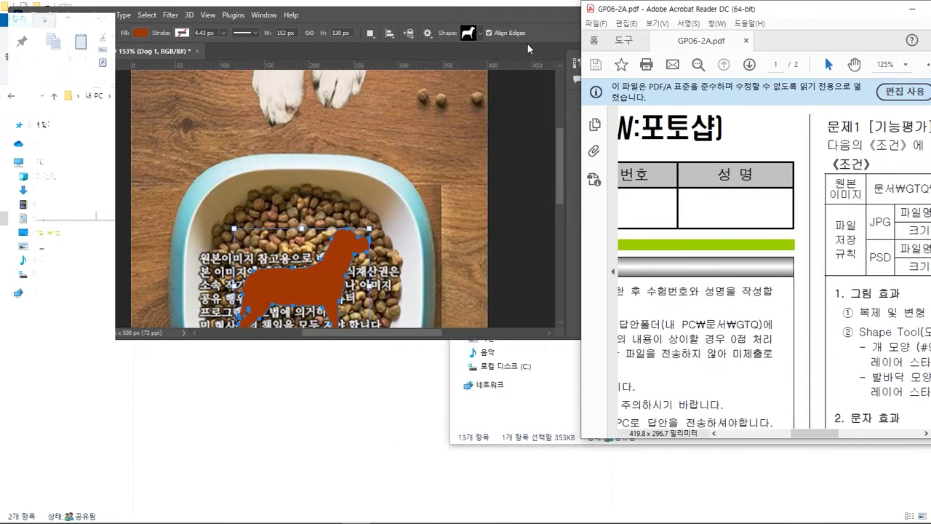
Step: Make the Photoshop window narrower and nearly full screen height, and narrow the PDF window so the two sit side by side
left_click_drag(526, 21, 514, 14)
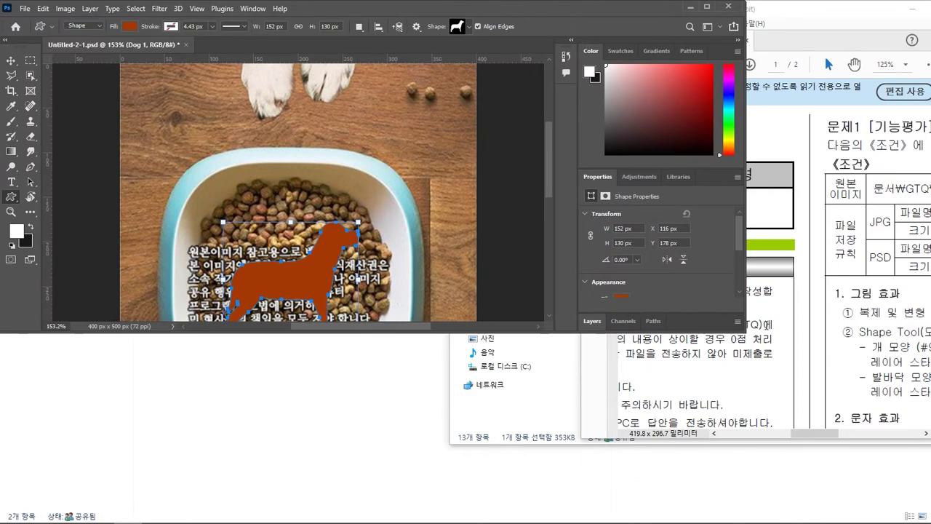
left_click_drag(743, 328, 624, 514)
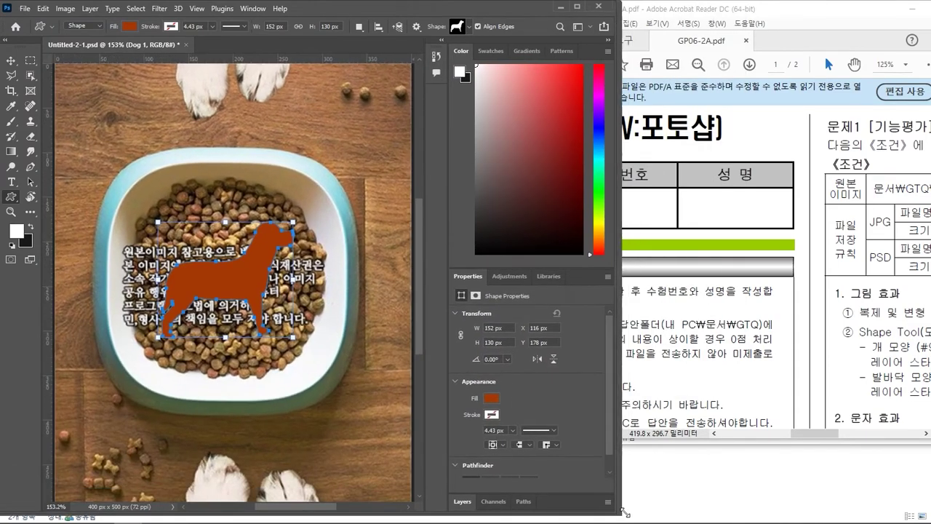
left_click(775, 45)
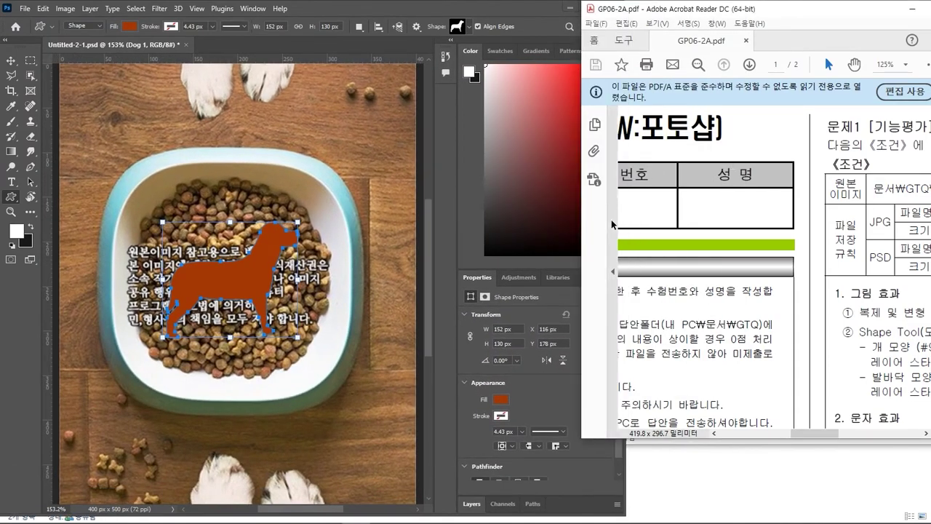
left_click_drag(583, 248, 623, 247)
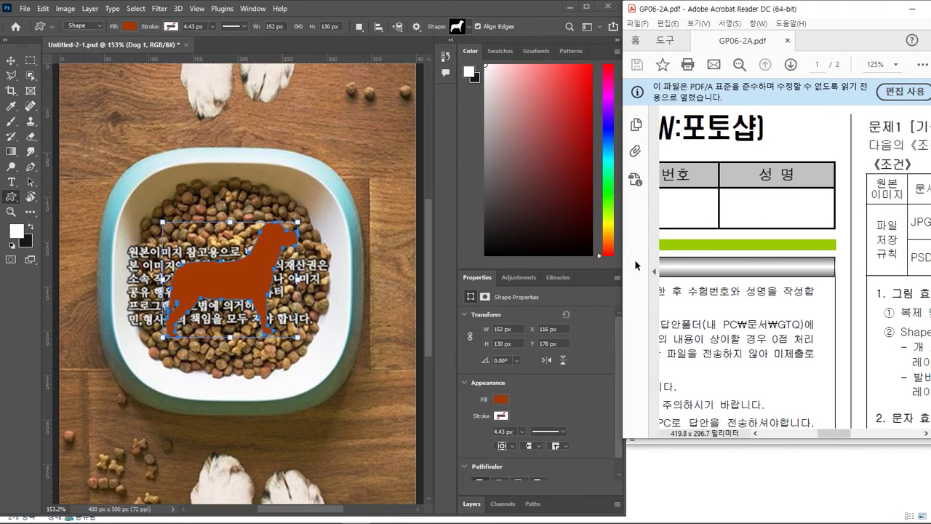
Step: Switch to the source-files folder in File Explorer, turn off its preview pane, and minimize it
left_click(773, 445)
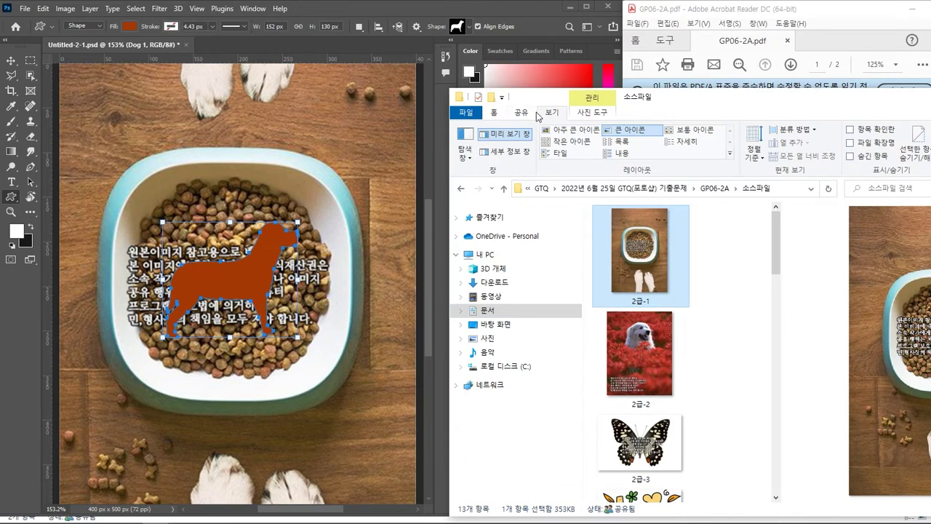
left_click(521, 134)
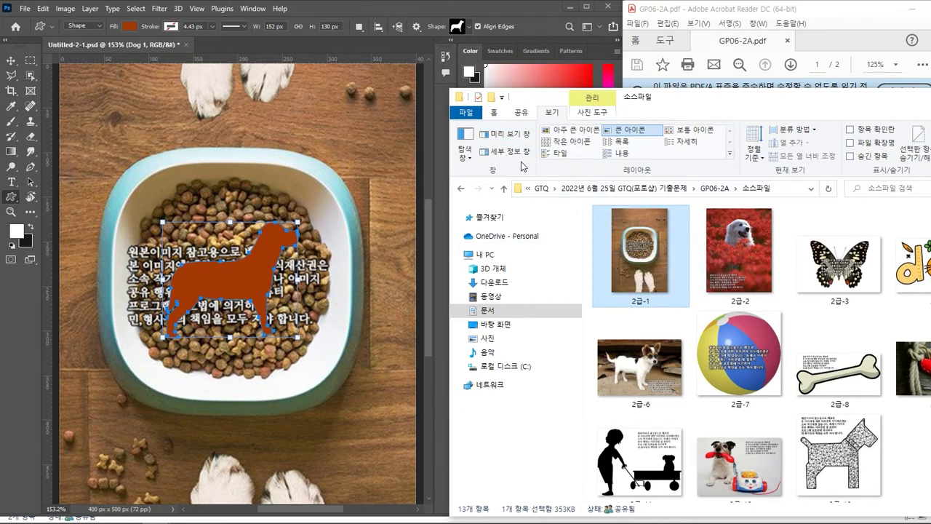
left_click(756, 6)
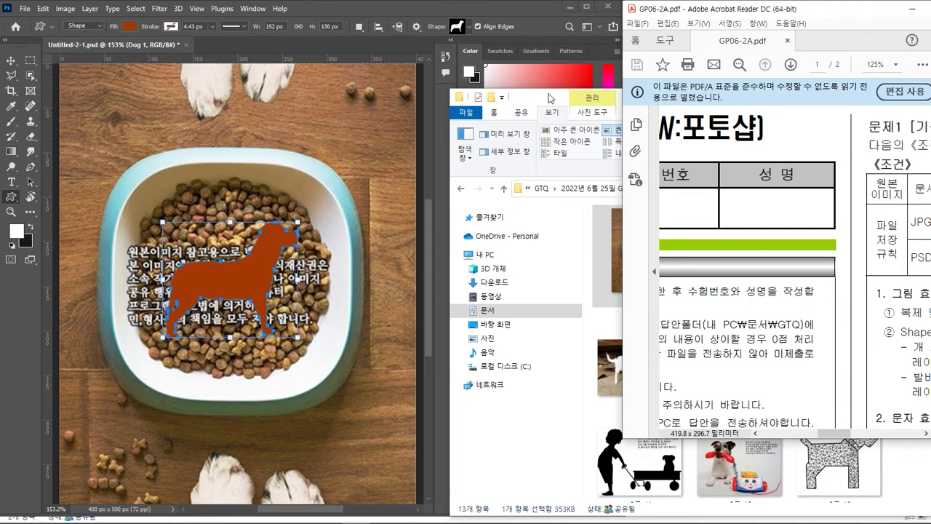
left_click_drag(551, 98, 357, 227)
key("super+Down")
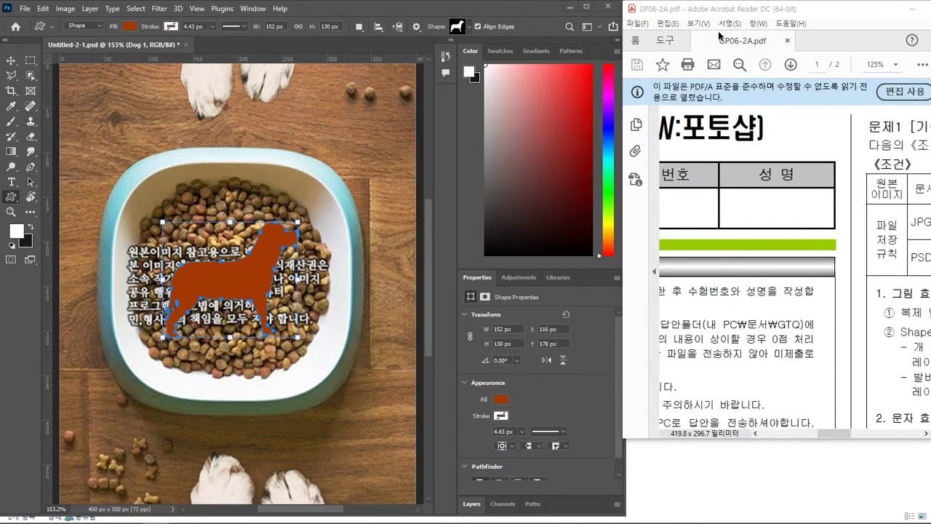
Step: Enlarge the GP06-2A.pdf window to full screen height beside the canvas and bring the sample output image into view
left_click_drag(800, 9, 667, 8)
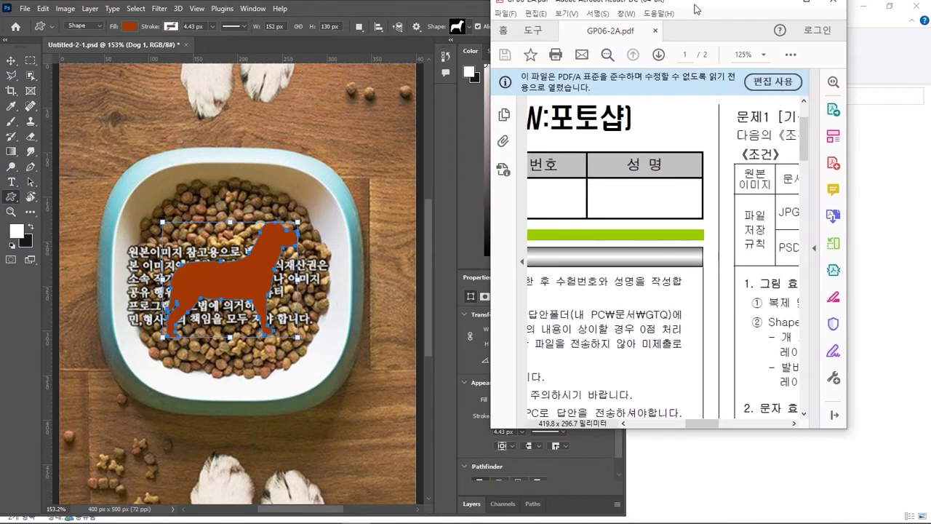
left_click_drag(846, 437, 921, 523)
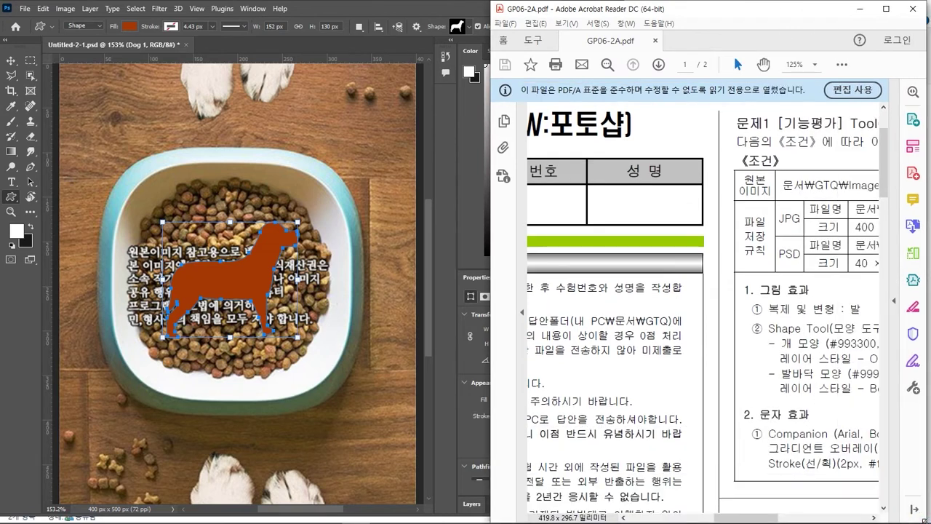
left_click_drag(760, 513, 813, 514)
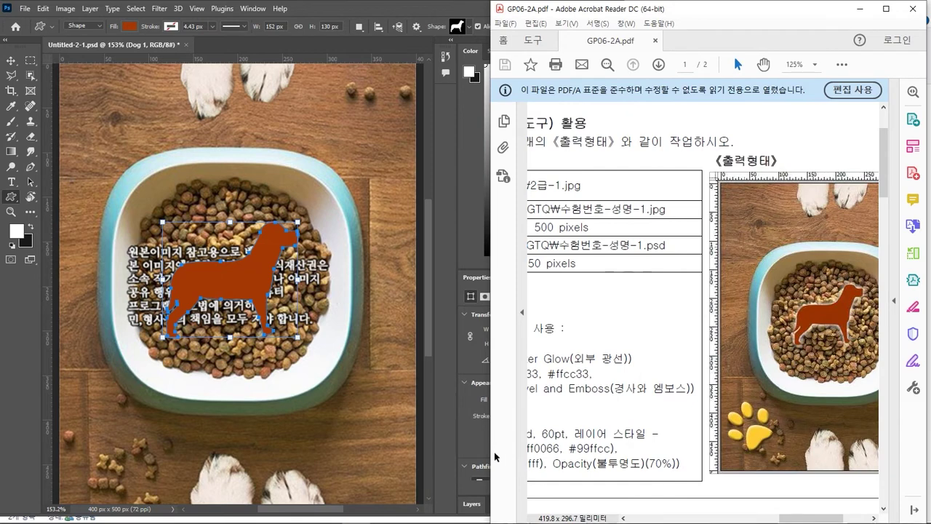
left_click_drag(491, 457, 536, 457)
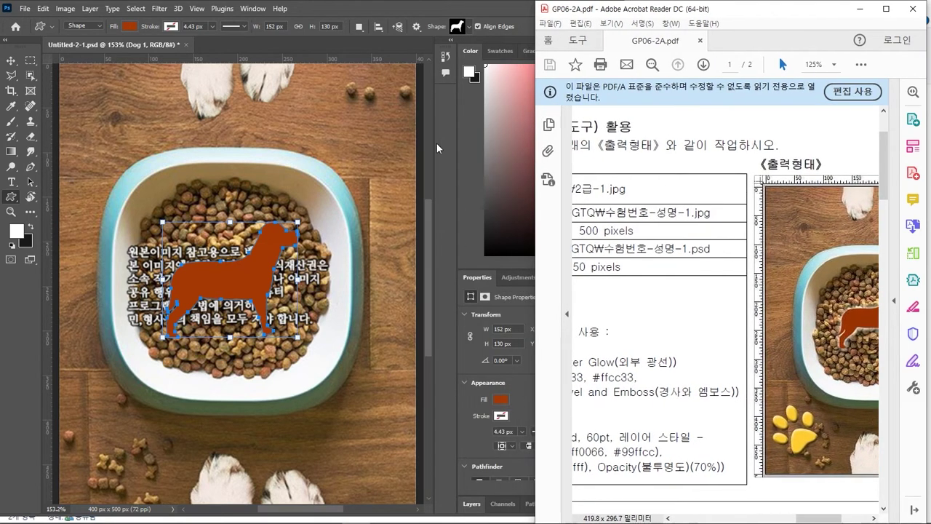
Step: Detach and close the Color and Properties panel groups in Photoshop, keeping only the Layers, Channels and Paths group docked
left_click(499, 51)
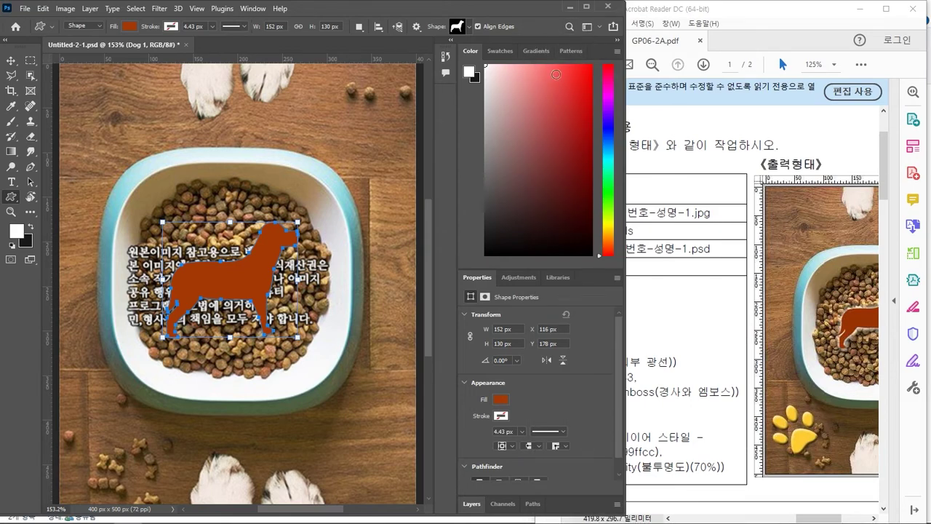
left_click_drag(595, 49, 338, 108)
left_click(326, 108)
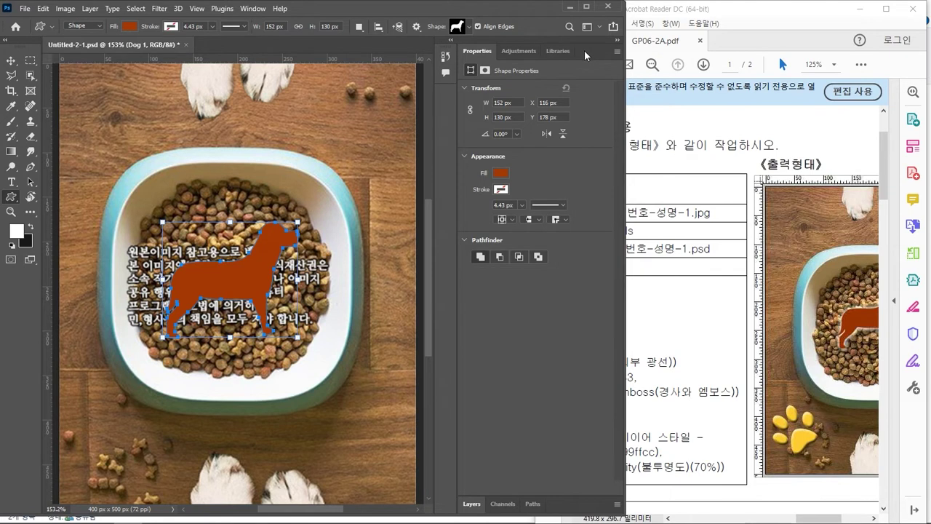
left_click_drag(588, 50, 359, 120)
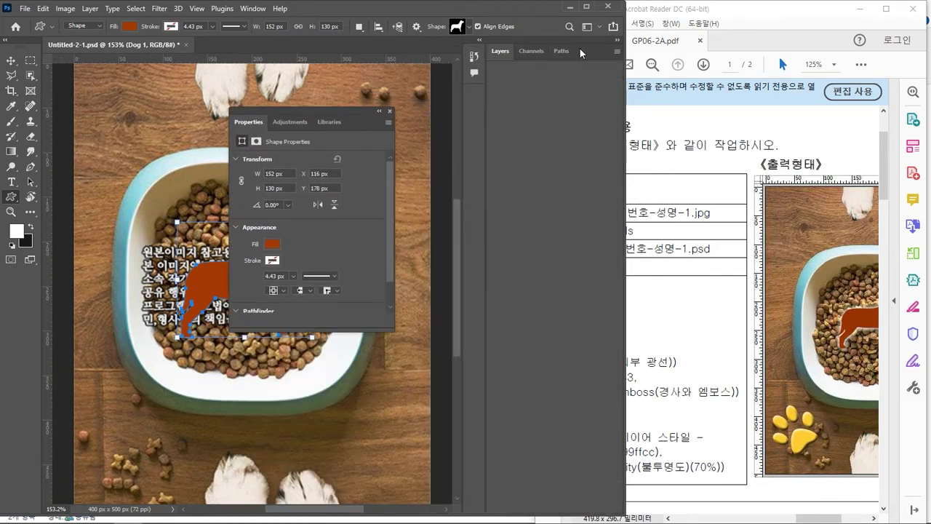
left_click(390, 110)
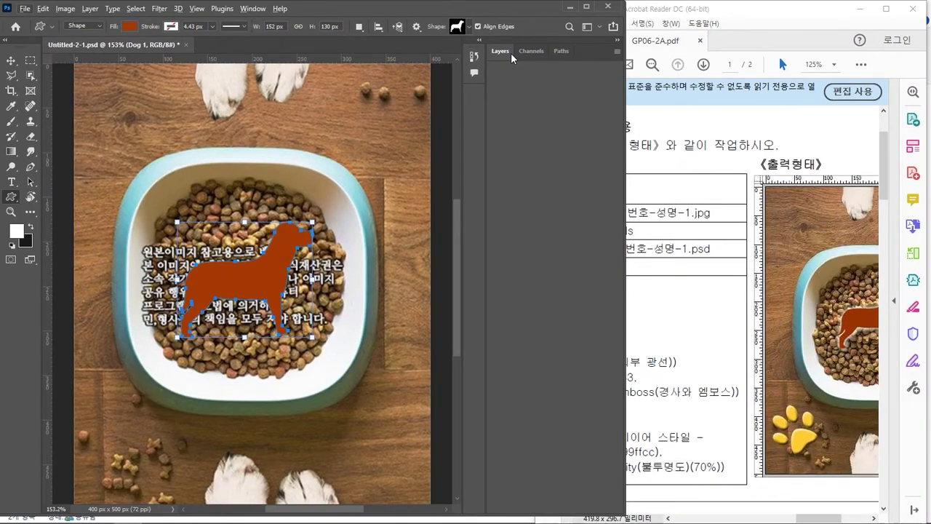
Step: Expand the layer list, check the dog's path, return to the layers, and narrow the Photoshop window to uncover the PDF
left_click(512, 54)
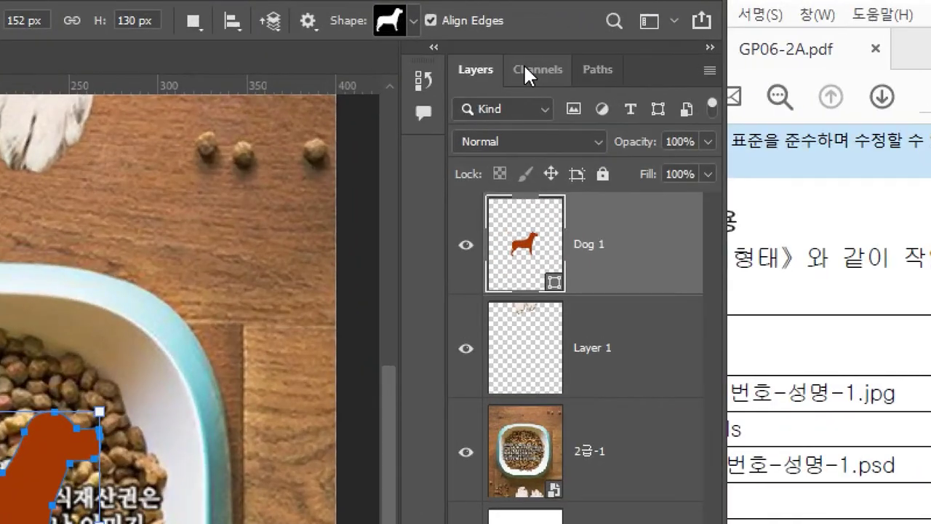
left_click(604, 77)
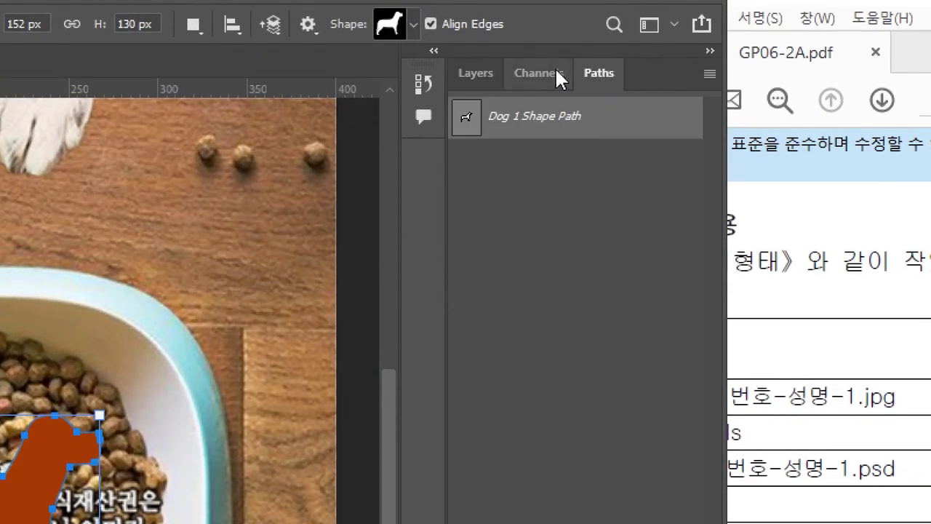
left_click(481, 74)
left_click(598, 73)
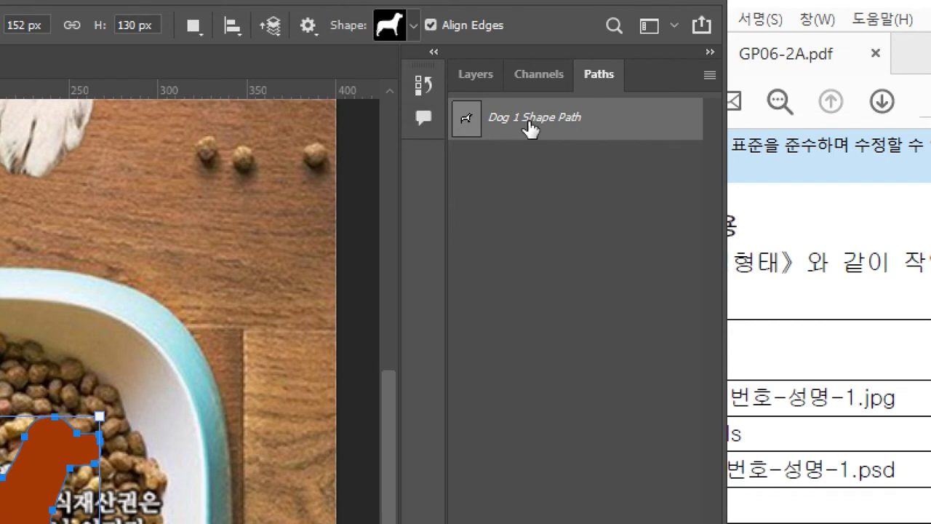
left_click(474, 75)
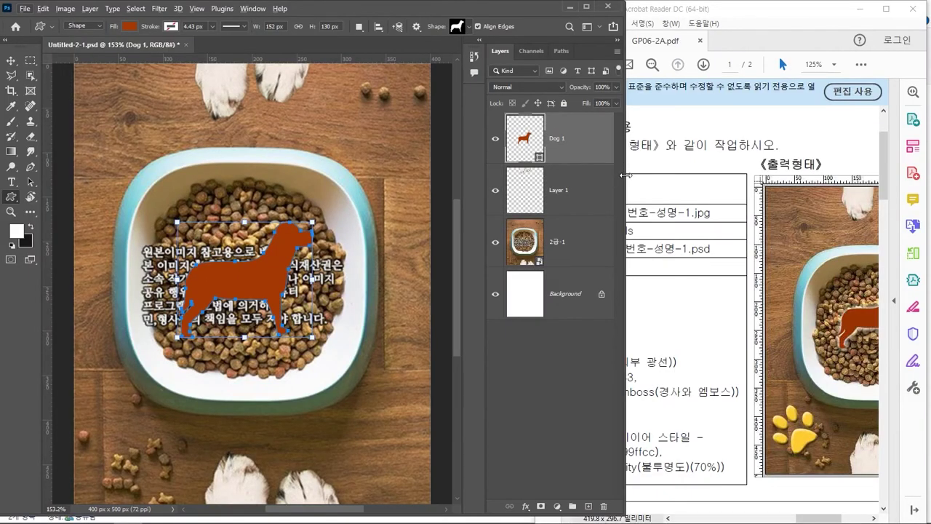
left_click_drag(624, 180, 561, 179)
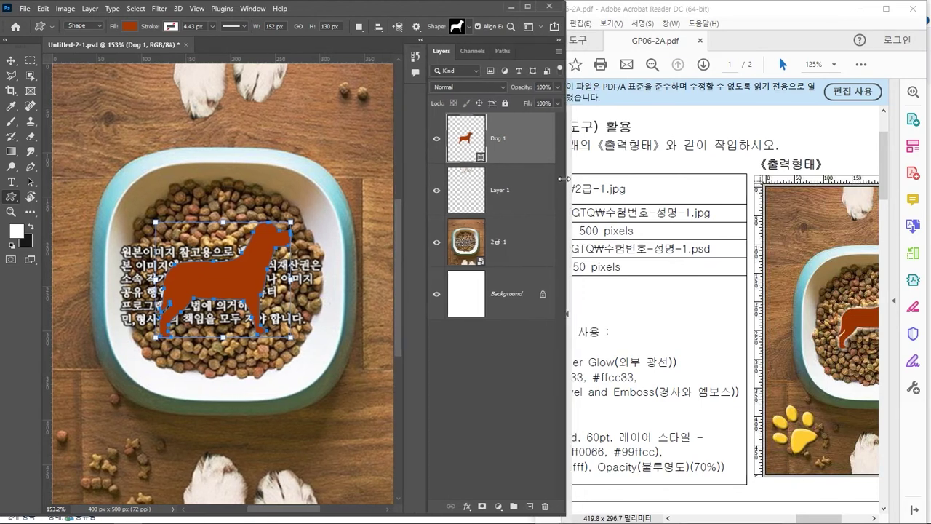
Step: Set the dog shape's fill colour to #993300, as given in the exam conditions
key("ctrl+1")
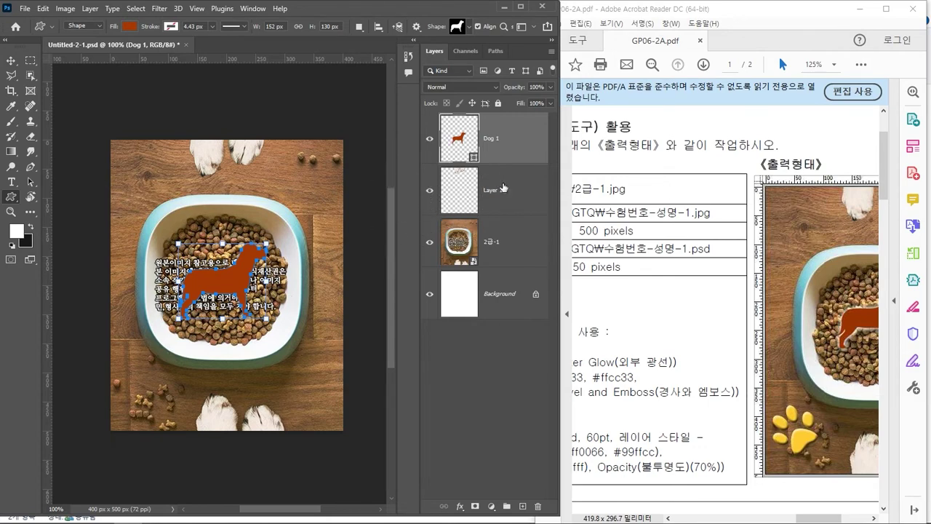
key("ctrl+0")
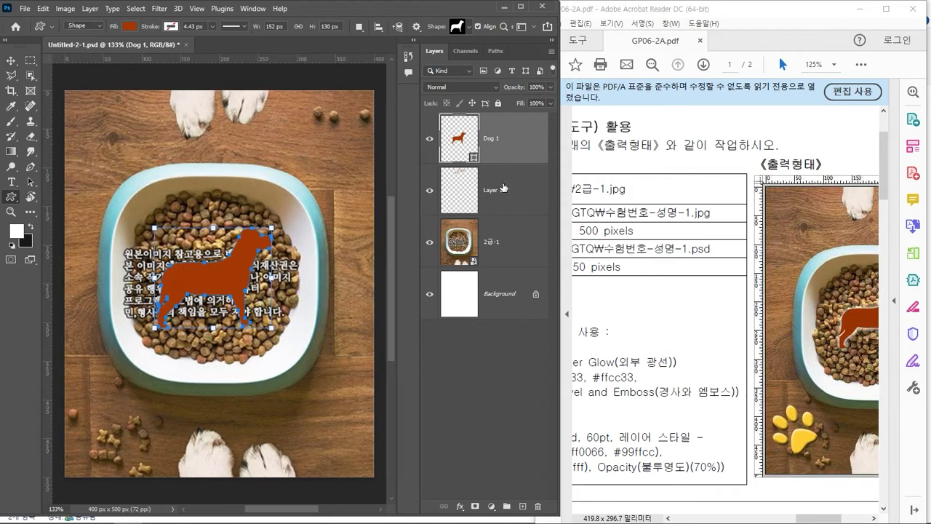
mouse_move(800, 517)
left_mouse_down()
mouse_move(820, 519)
mouse_move(785, 518)
left_mouse_up()
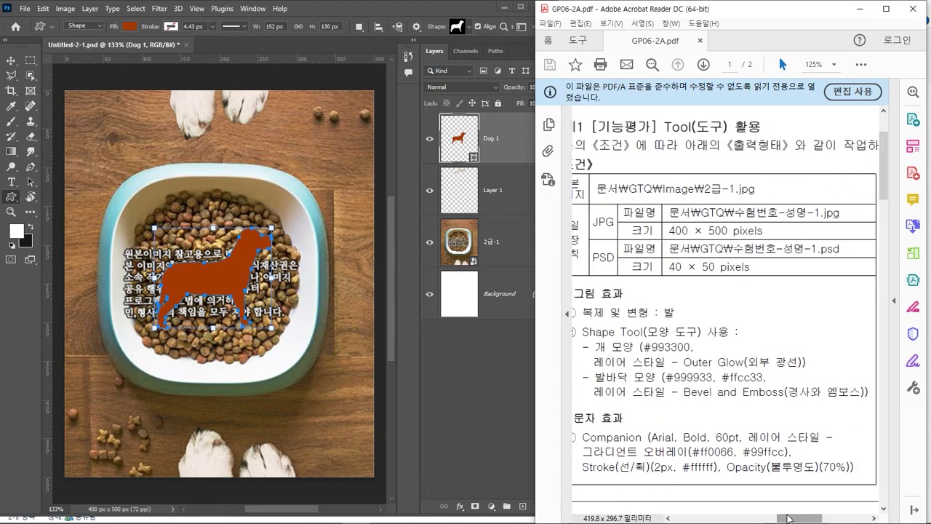
left_click(128, 29)
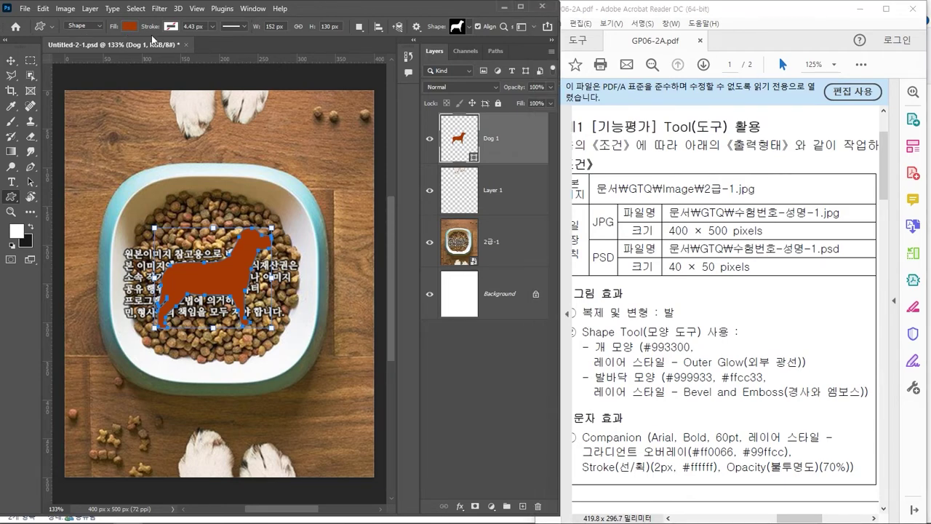
left_click(128, 29)
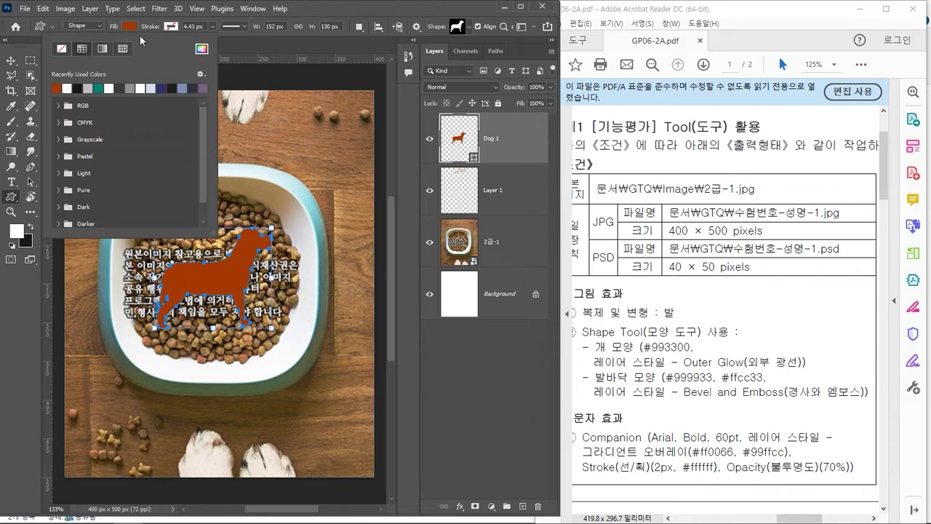
left_click(201, 49)
left_click_drag(644, 67, 305, 162)
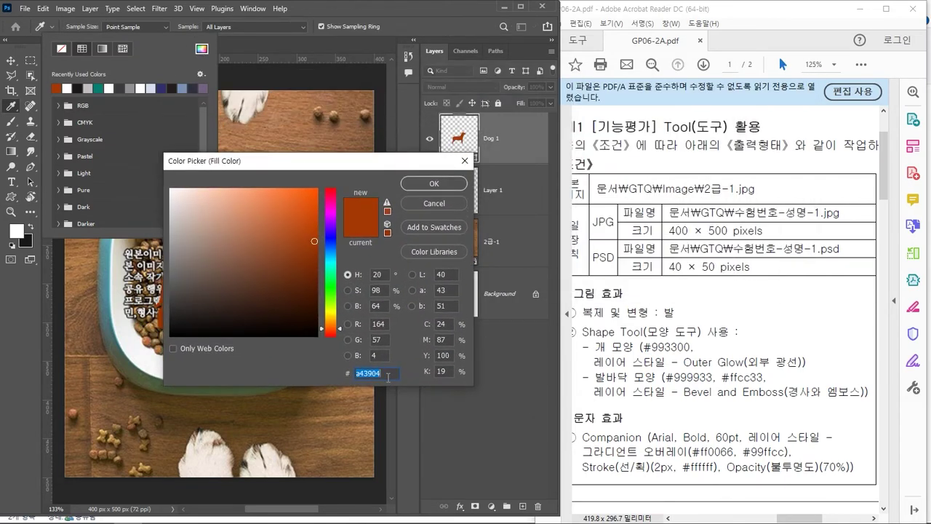
type("99")
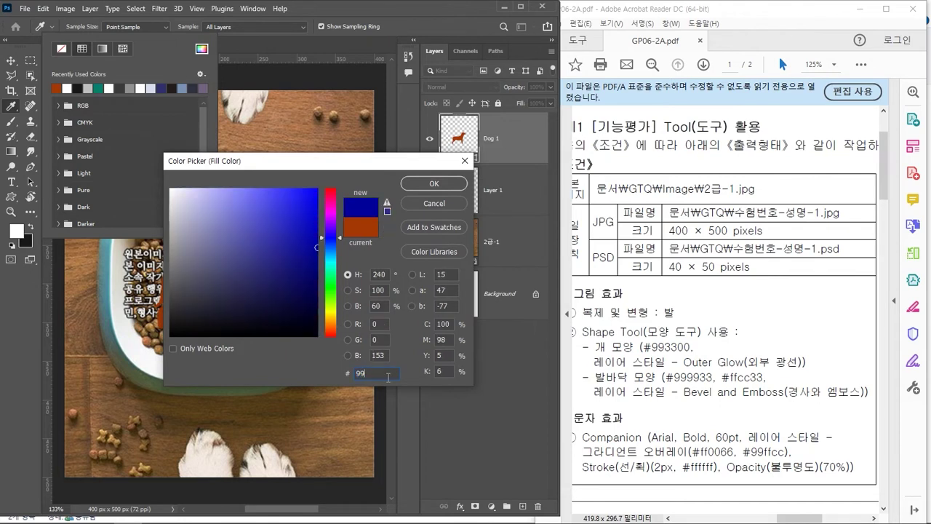
type("3300")
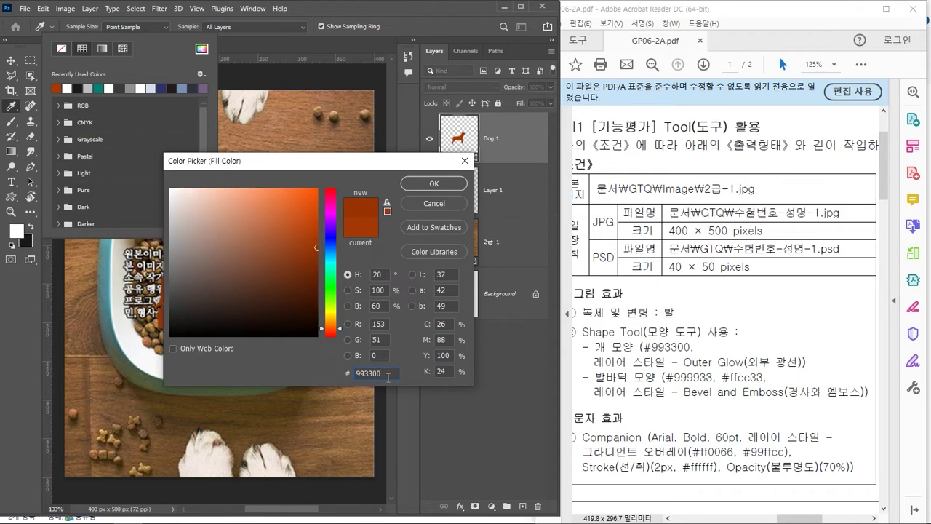
key("Return")
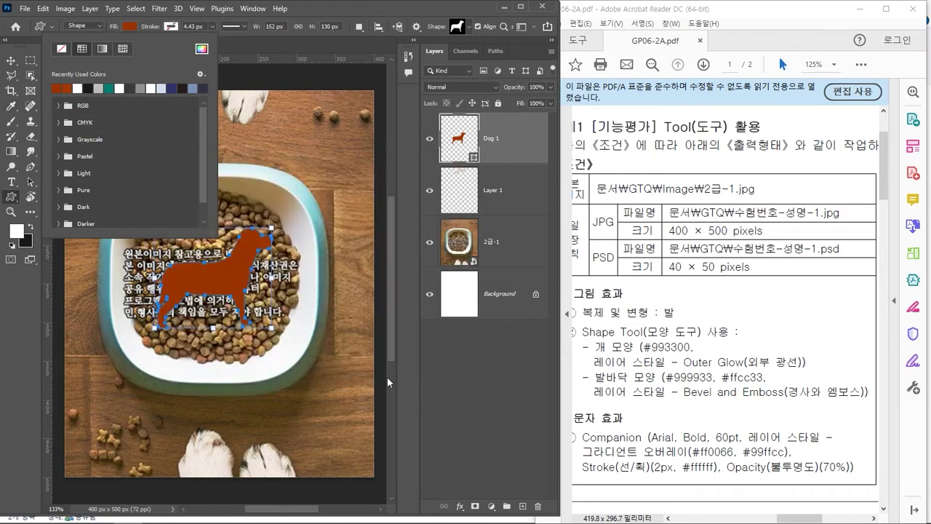
left_click(351, 11)
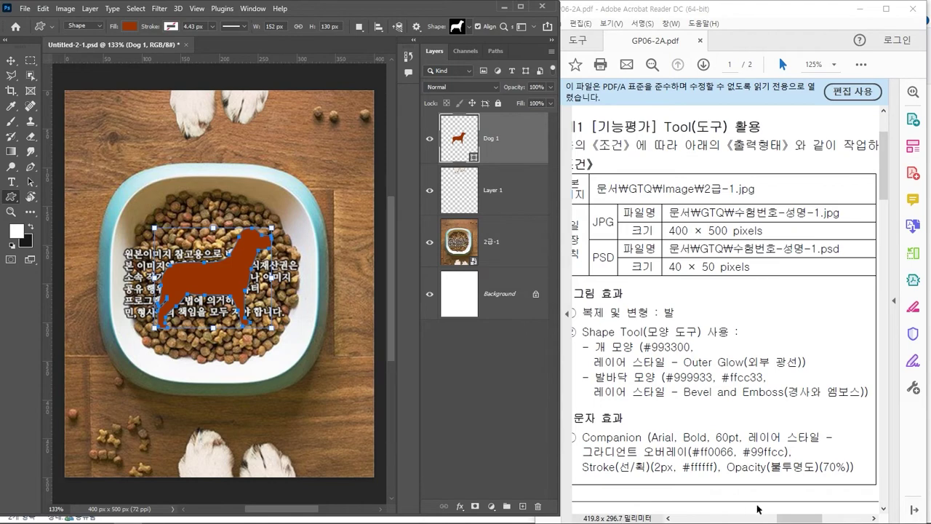
Step: Select the Cat Print custom shape from the Animals group of the legacy default shapes
left_click_drag(800, 518, 840, 518)
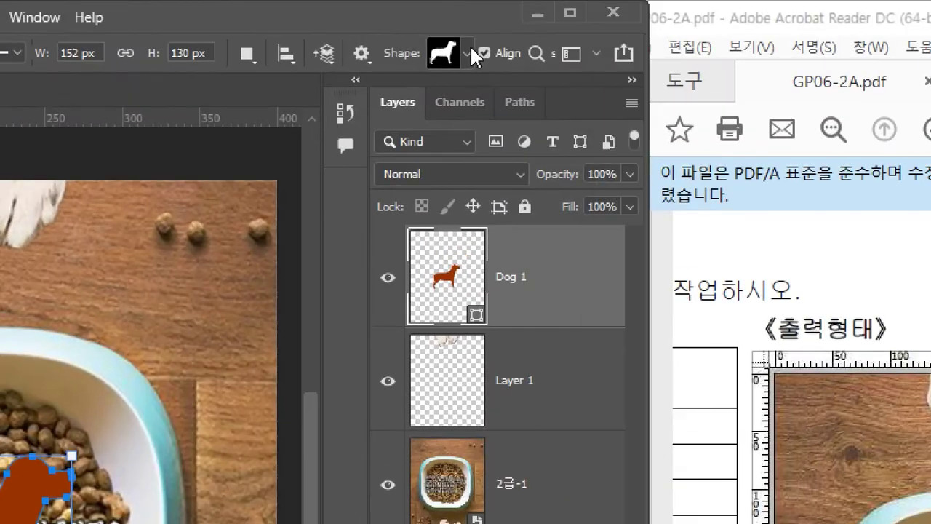
left_click(467, 53)
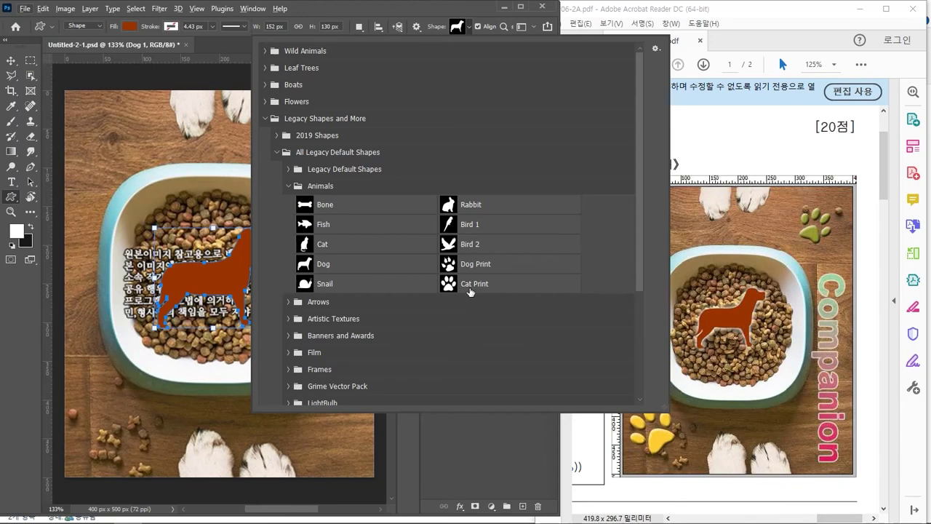
left_click(470, 289)
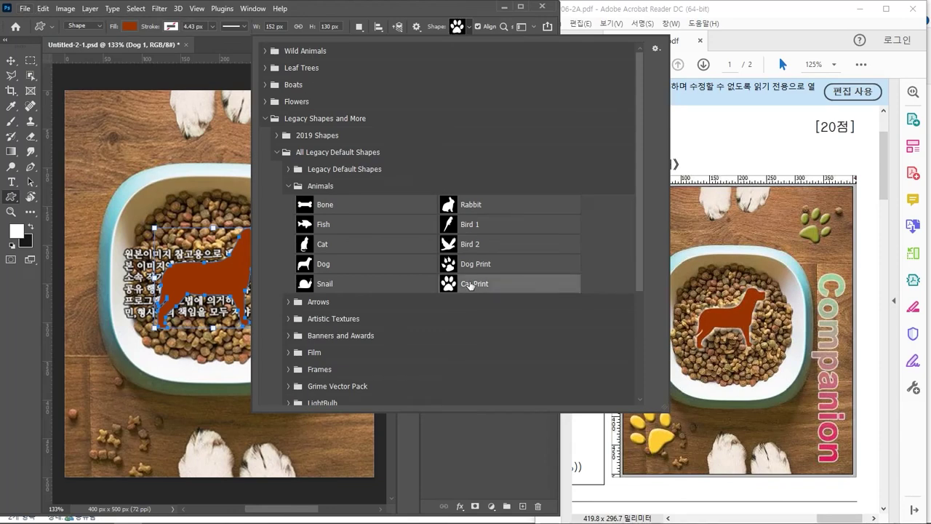
left_click(438, 15)
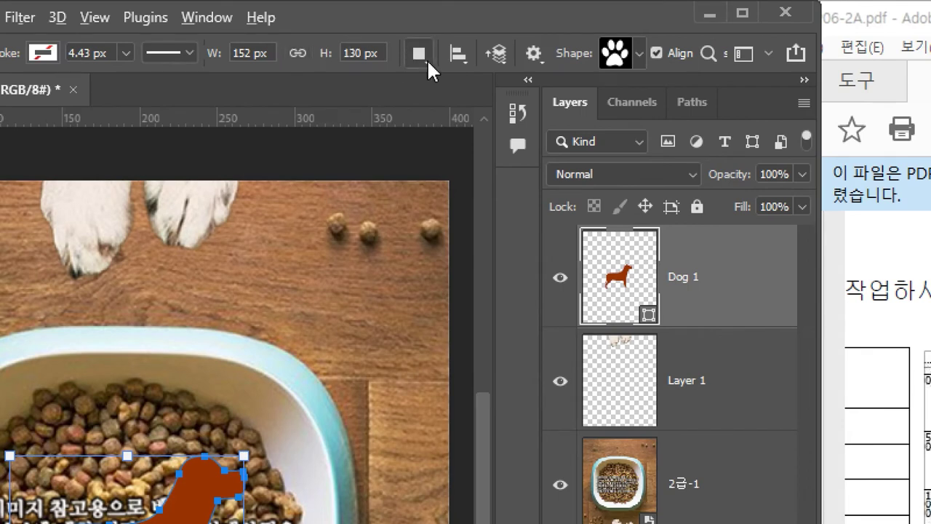
Step: Check the path operation options and draw a cat print about 48 × 48 px above the bowl's upper-right edge, on the dog's layer
left_click(427, 60)
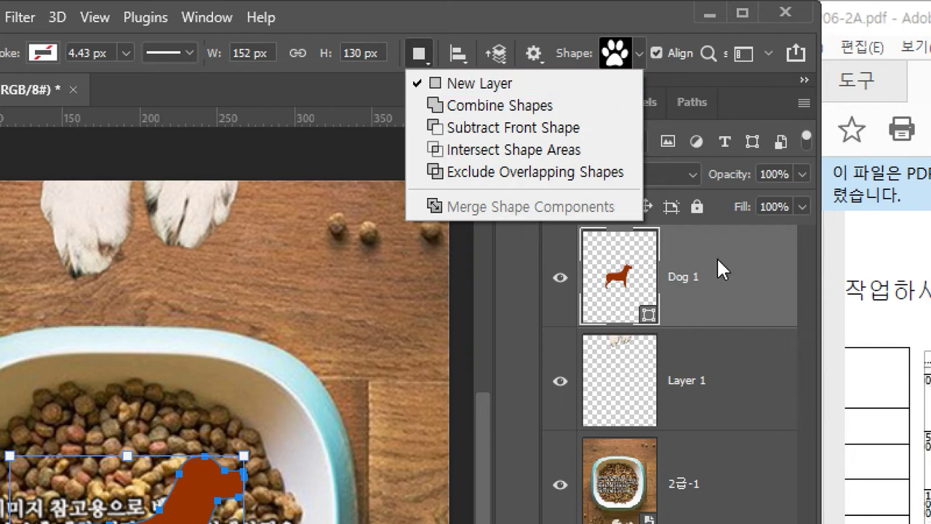
left_click(750, 292)
left_click_drag(252, 263, 325, 355)
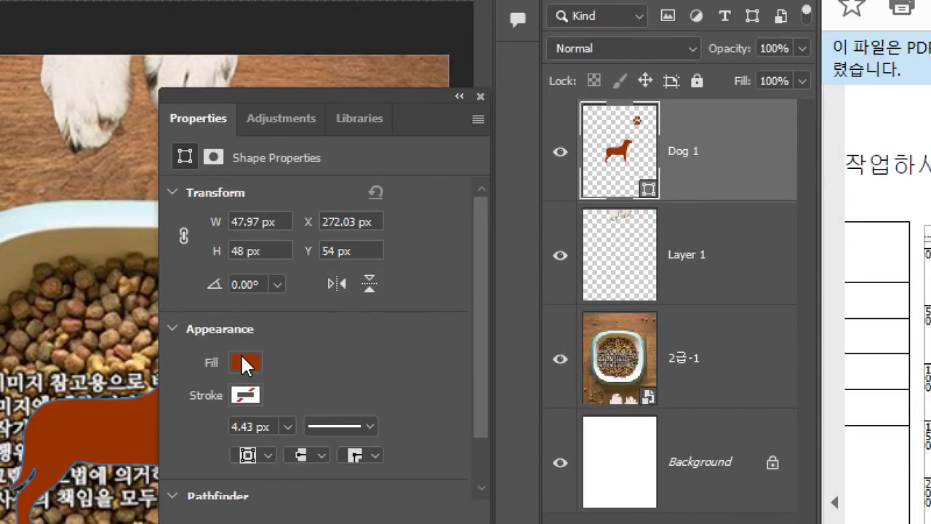
left_click(481, 96)
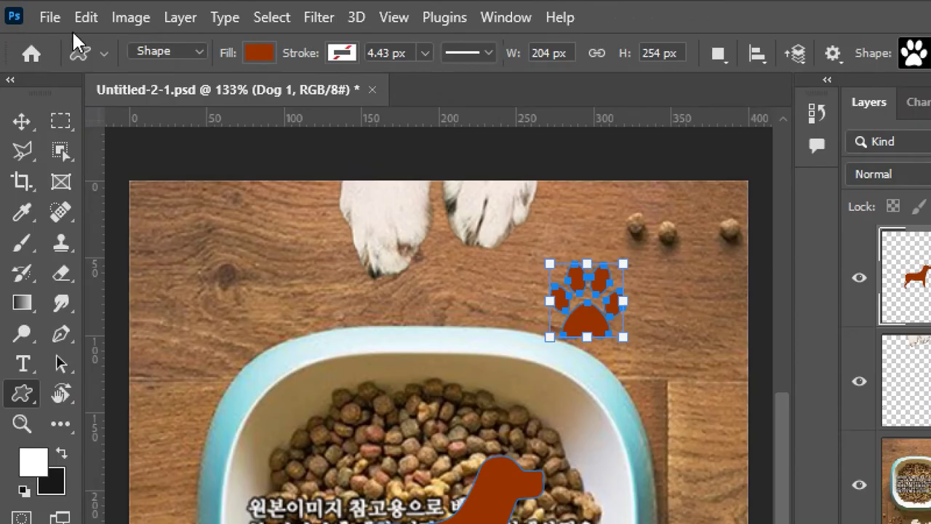
Step: Set the fill colour of the shape layer holding the dog and paw print to #999933
left_click(257, 54)
left_click(403, 97)
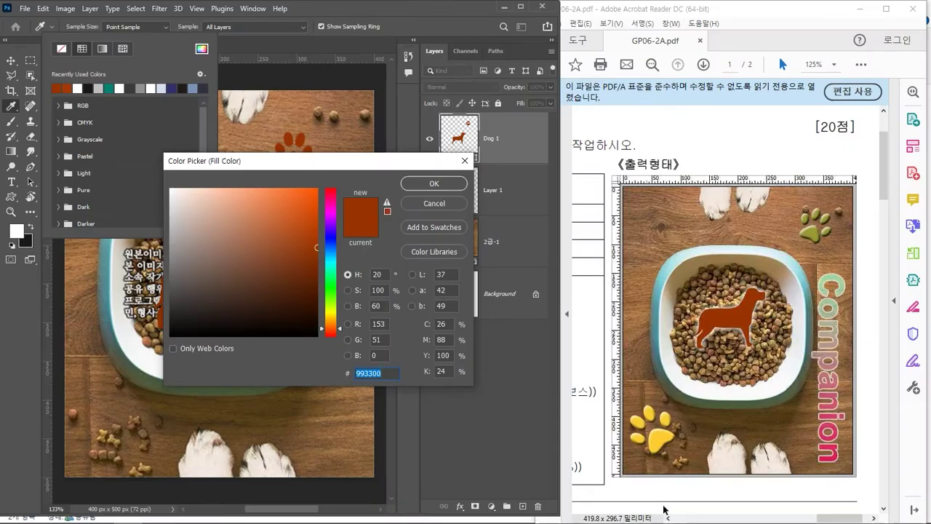
left_click_drag(820, 519, 780, 518)
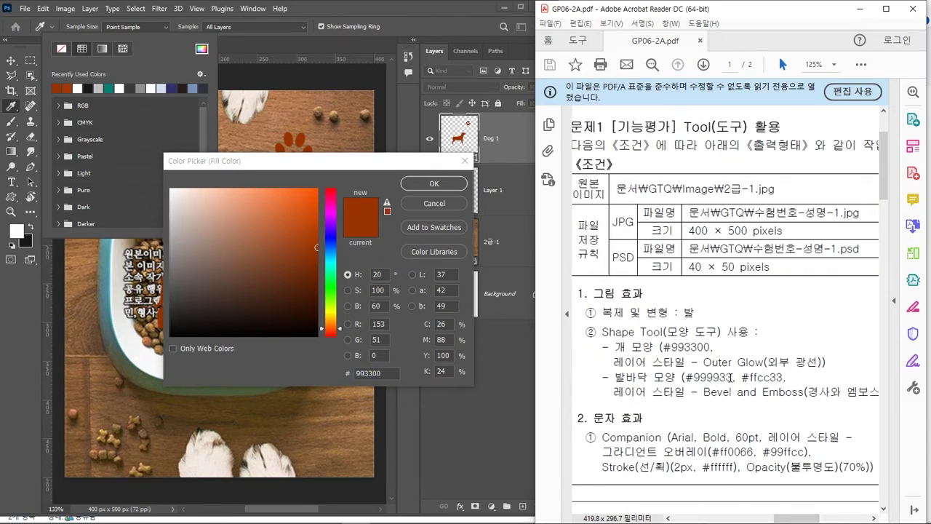
left_click(378, 373)
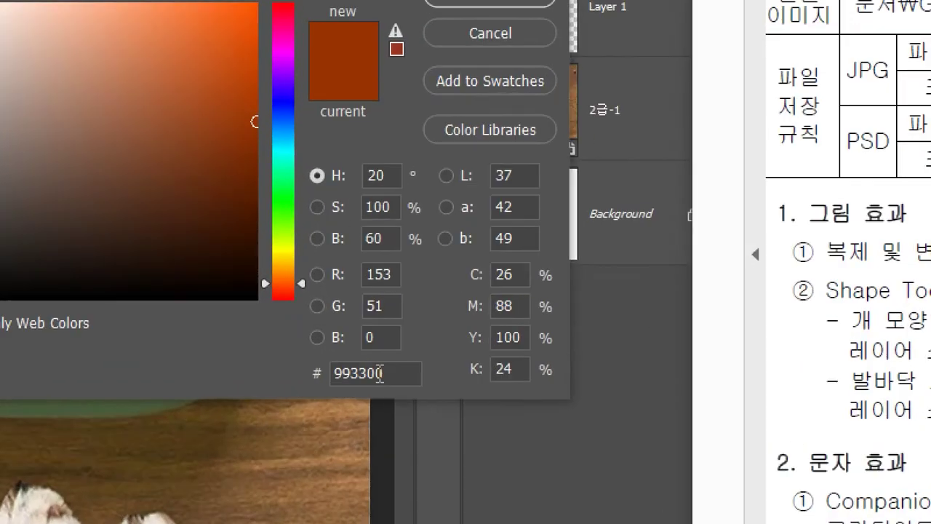
left_click_drag(379, 373, 354, 365)
left_click(354, 368)
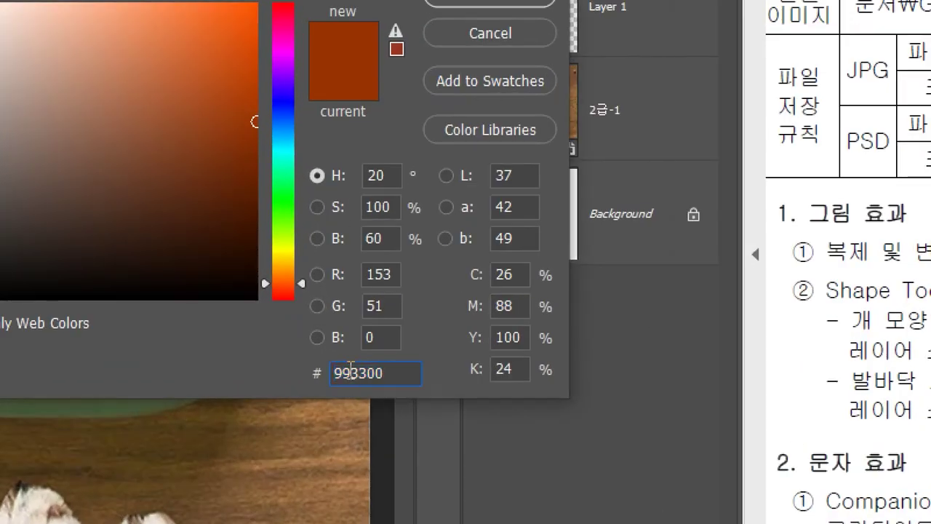
double_click(352, 366)
type("999933")
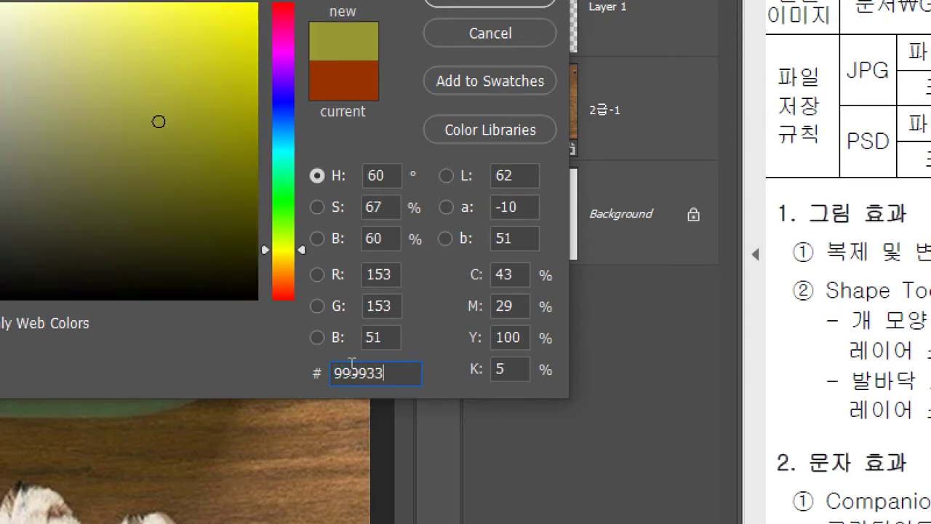
key("Return")
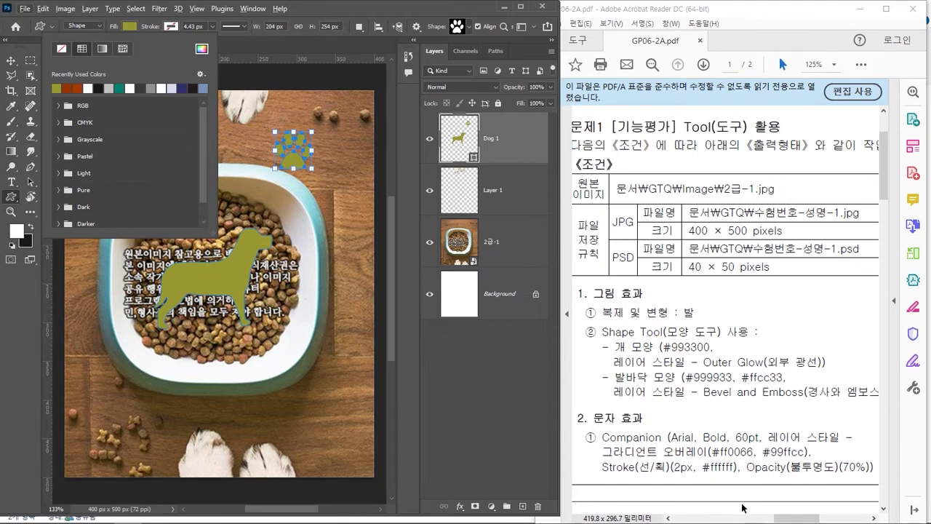
mouse_move(794, 520)
left_mouse_down()
mouse_move(843, 518)
mouse_move(787, 519)
left_mouse_up()
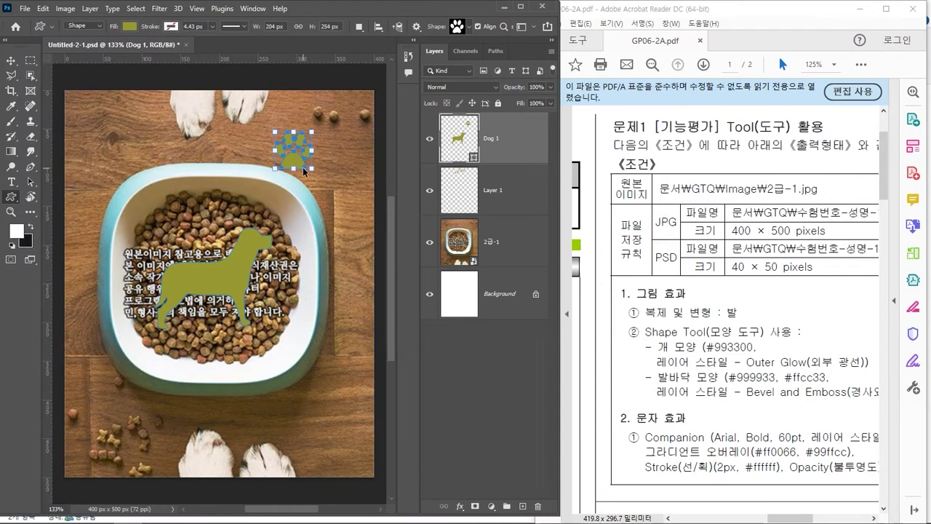
Step: Delete the paw print from the dog's layer and add a new empty layer above it
key("Delete")
left_click(423, 203)
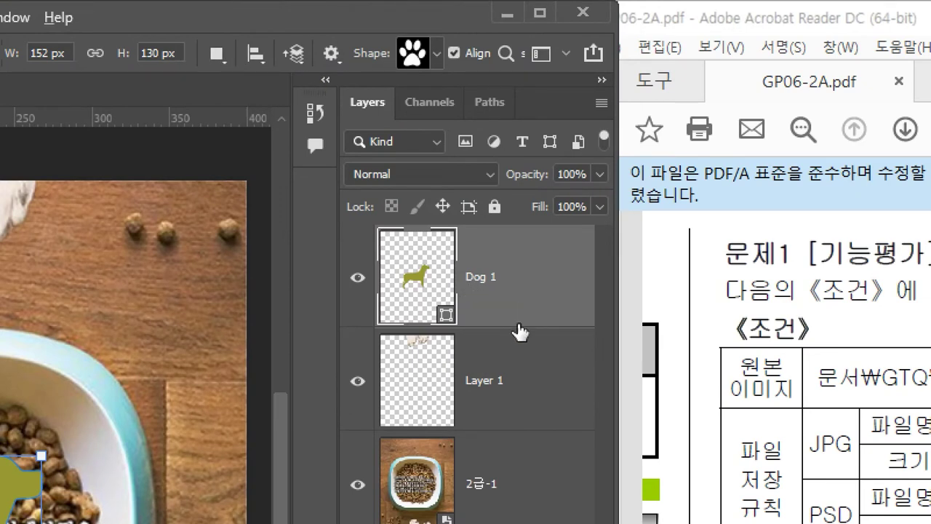
key("ctrl+shift+n")
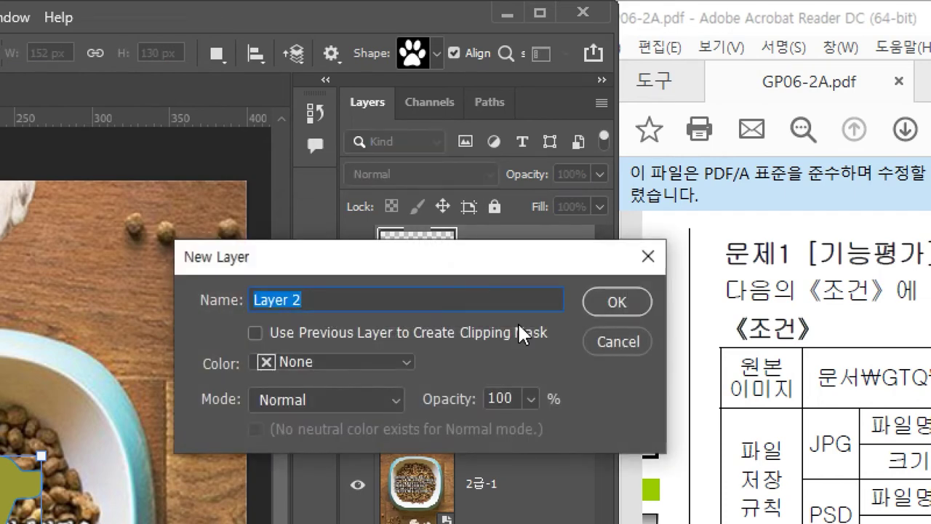
key("Return")
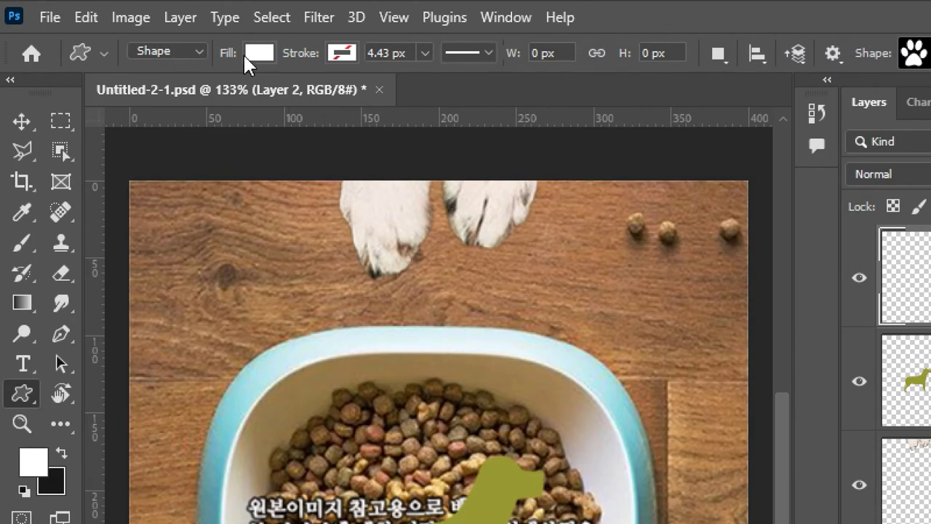
left_click(182, 19)
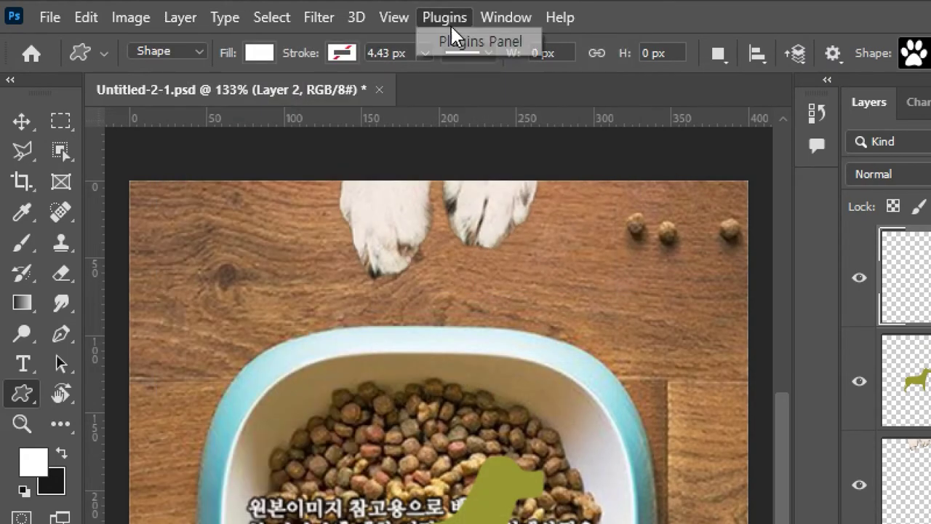
left_click(450, 22)
left_click(189, 19)
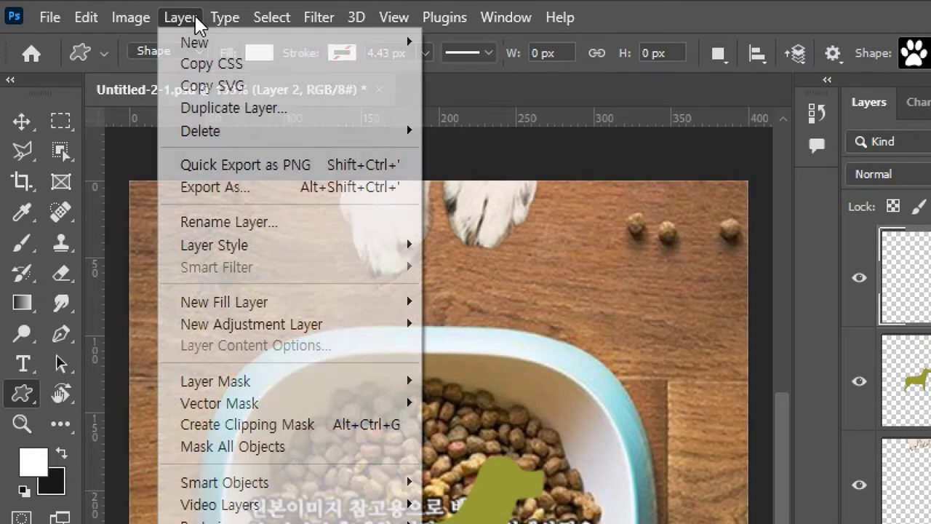
mouse_move(195, 44)
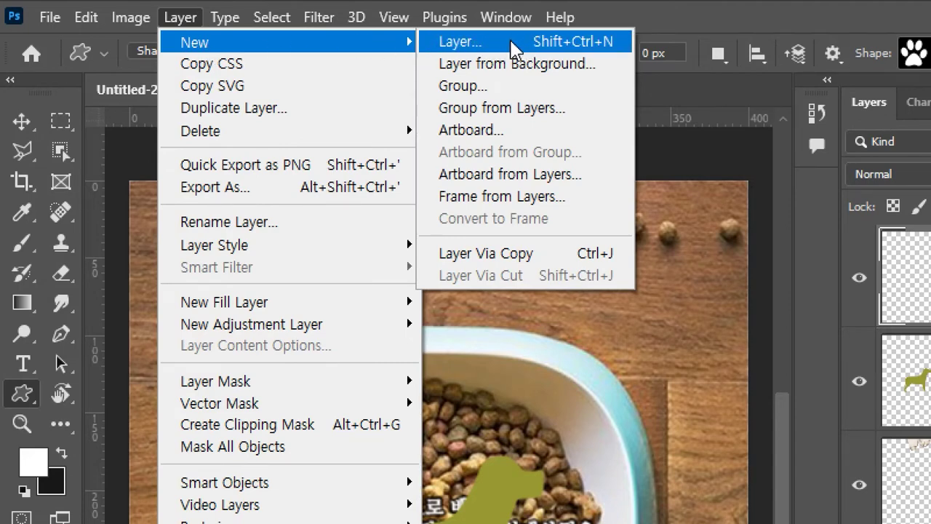
left_click(512, 43)
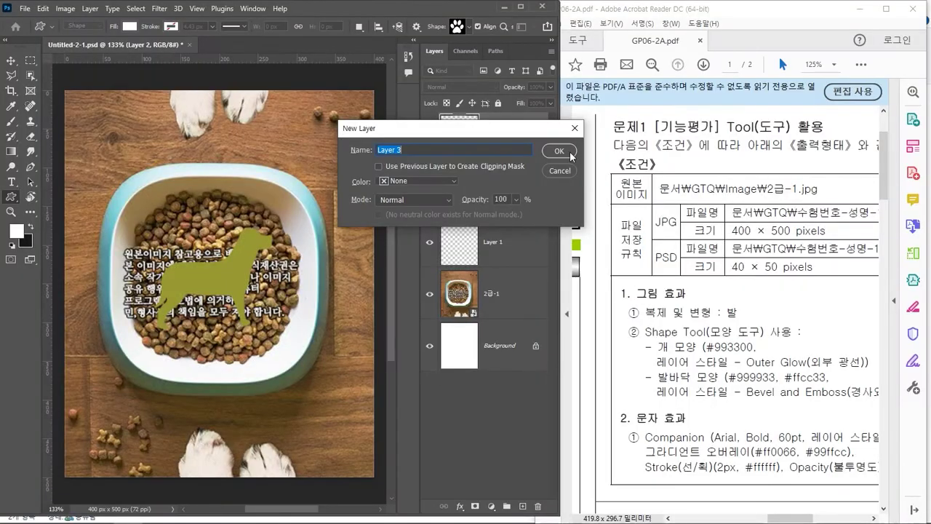
left_click(572, 153)
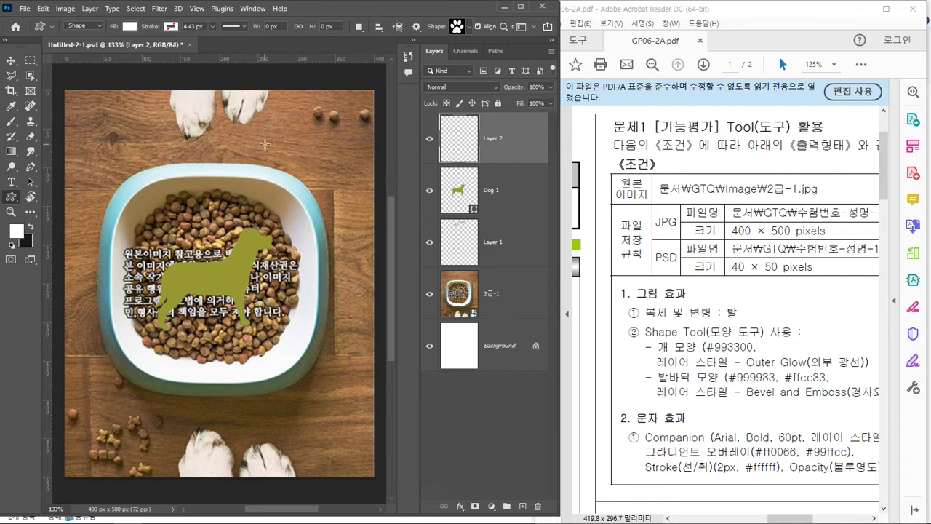
Step: Draw a cat print about 68 × 68 px over the bowl's upper-right rim on its own layer and fill it with the recently used olive #999933
left_click_drag(280, 132, 345, 197)
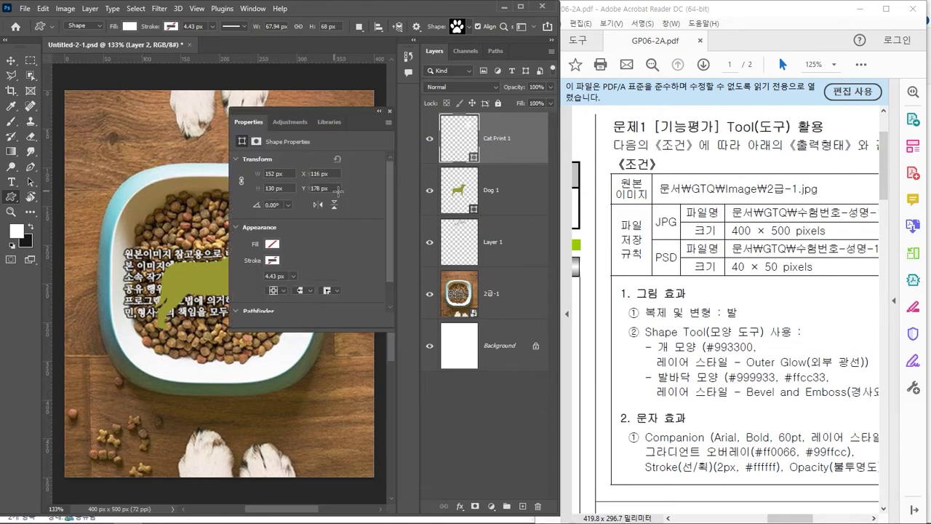
left_click(390, 113)
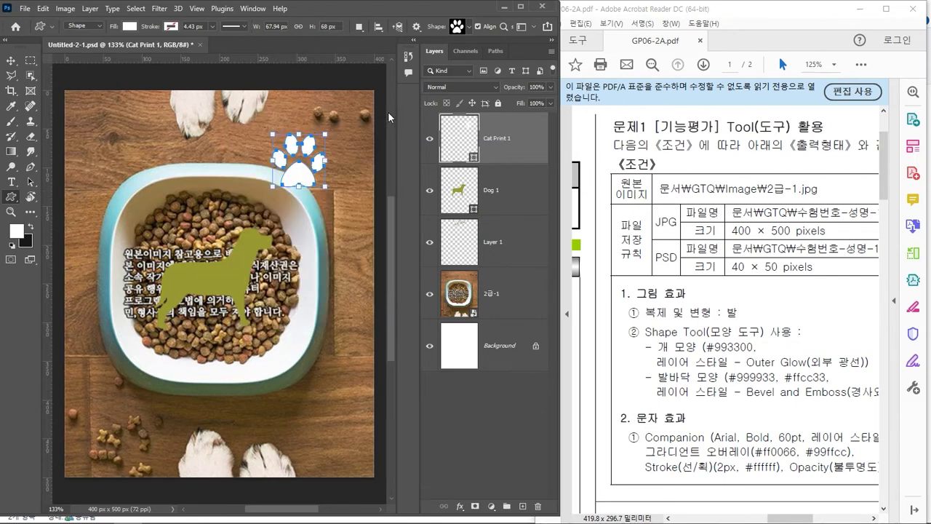
left_click(130, 27)
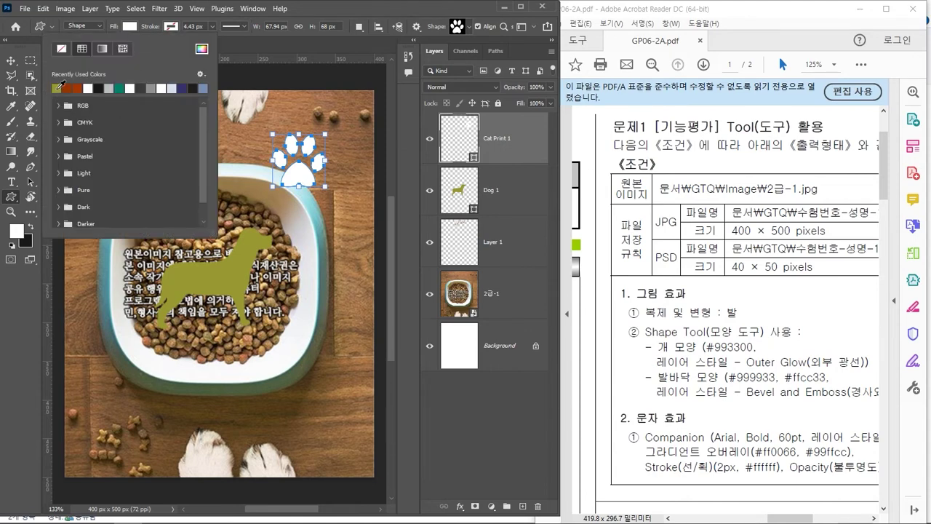
left_click(61, 85)
left_click(388, 7)
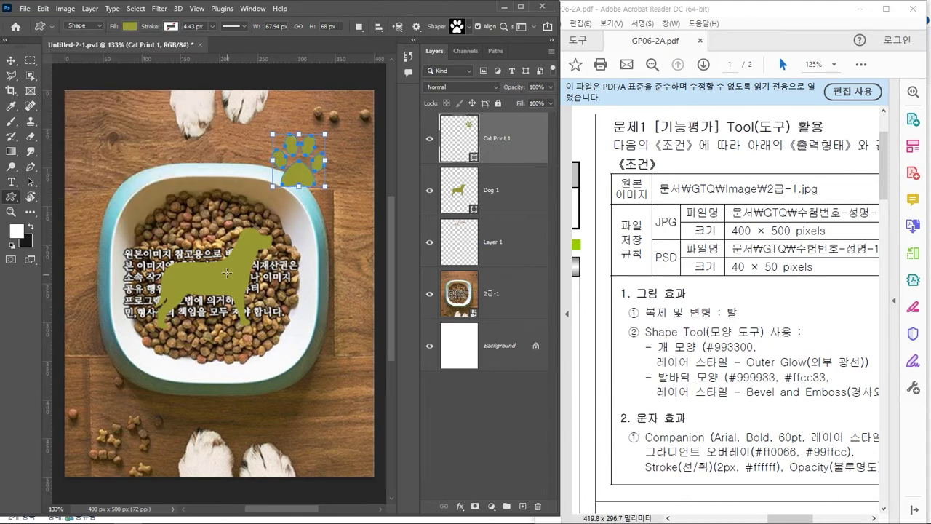
Step: Select the dog shape on its layer and change its fill to the recently used reddish-brown colour
left_click(10, 60)
left_click(487, 193)
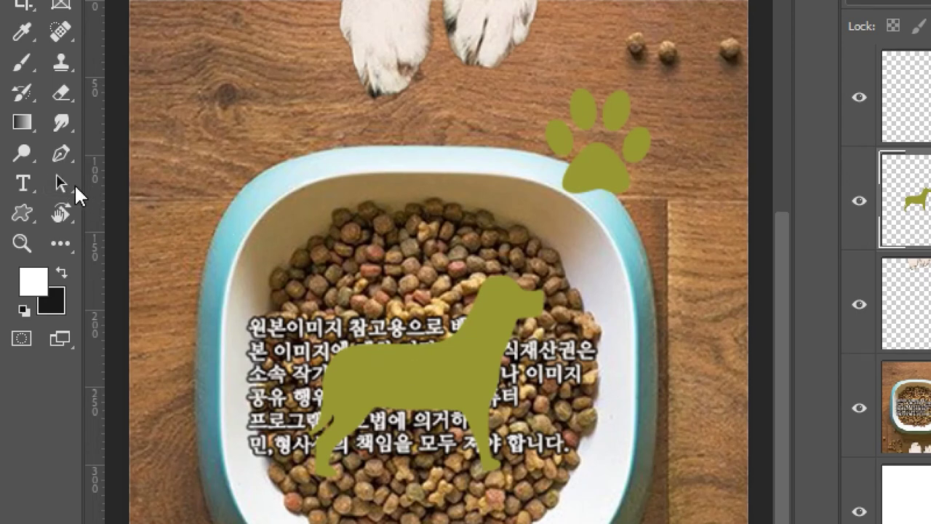
left_click(62, 184)
mouse_move(447, 376)
left_mouse_down()
mouse_move(439, 378)
mouse_move(453, 366)
left_mouse_up()
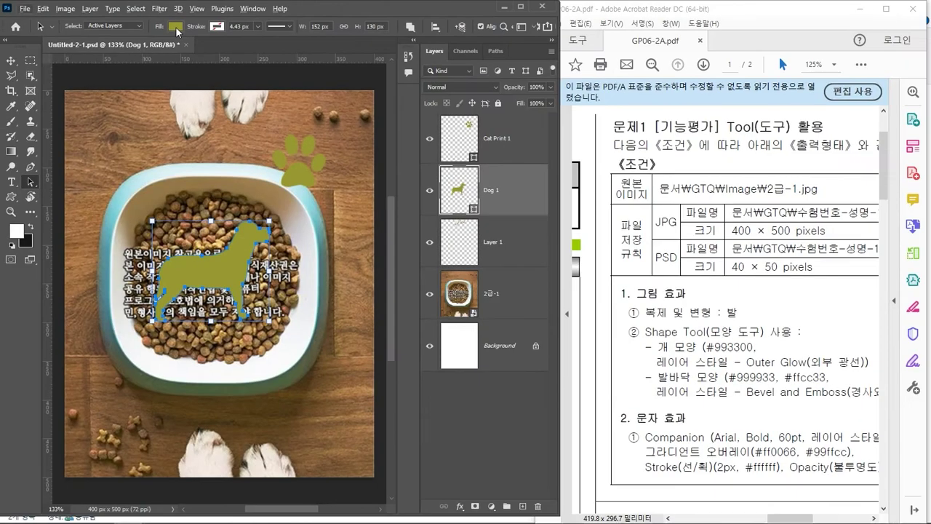
left_click(176, 27)
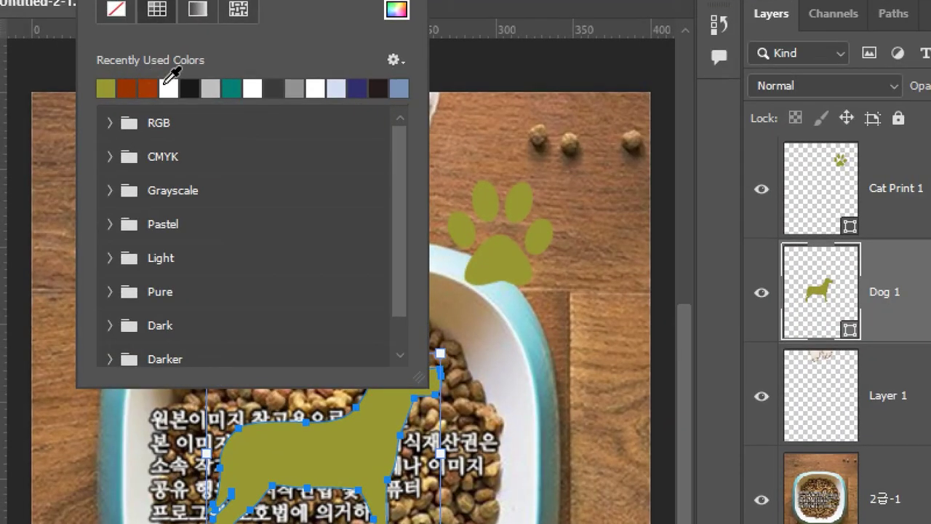
left_click(145, 87)
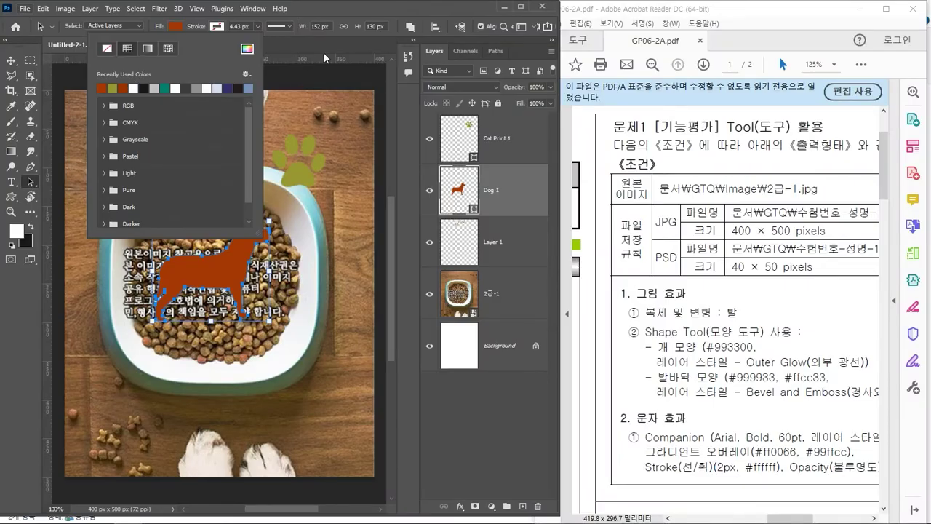
left_click(382, 11)
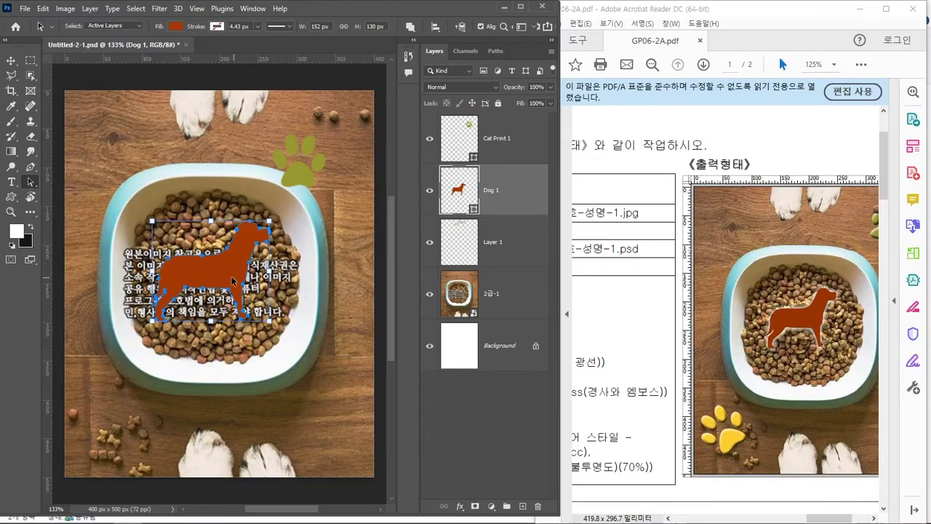
Step: Shift the dog path down and to the left within the bowl and check the path selection scope options
left_click_drag(233, 280, 218, 293)
left_click(292, 175)
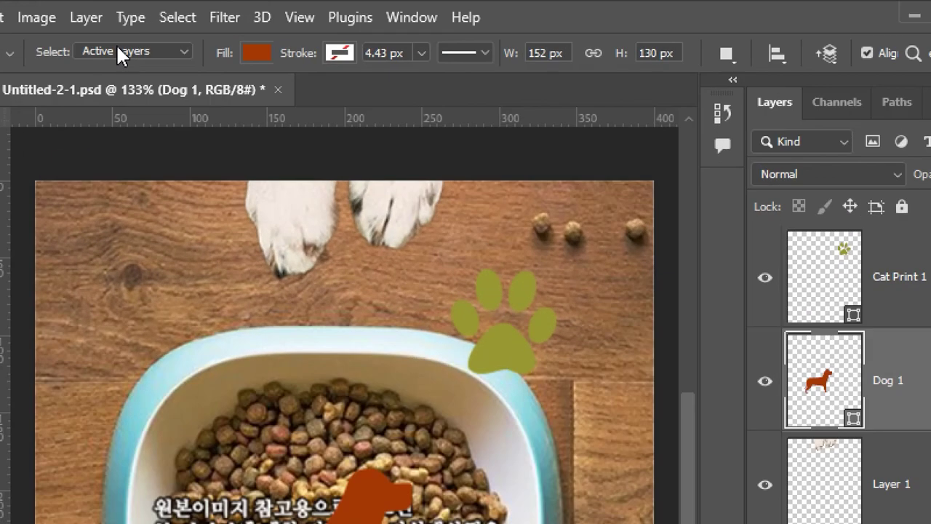
left_click(105, 26)
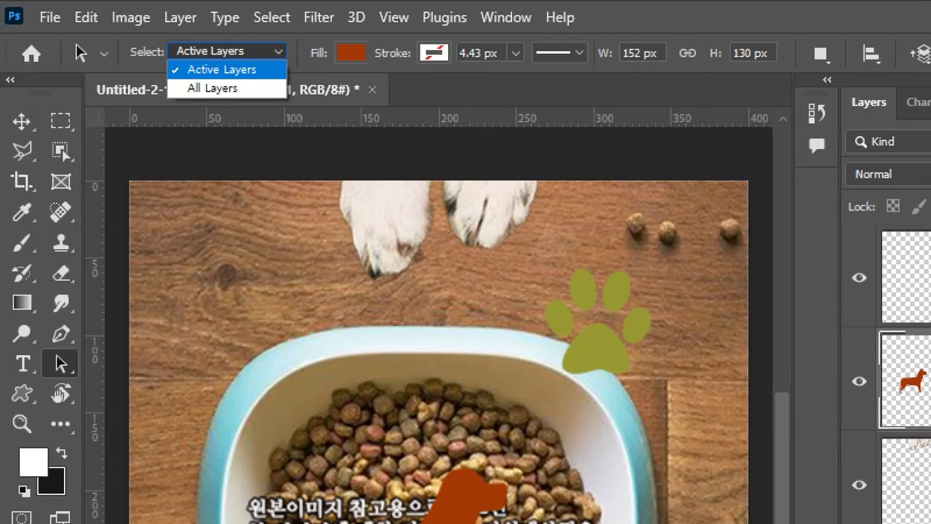
key("Escape")
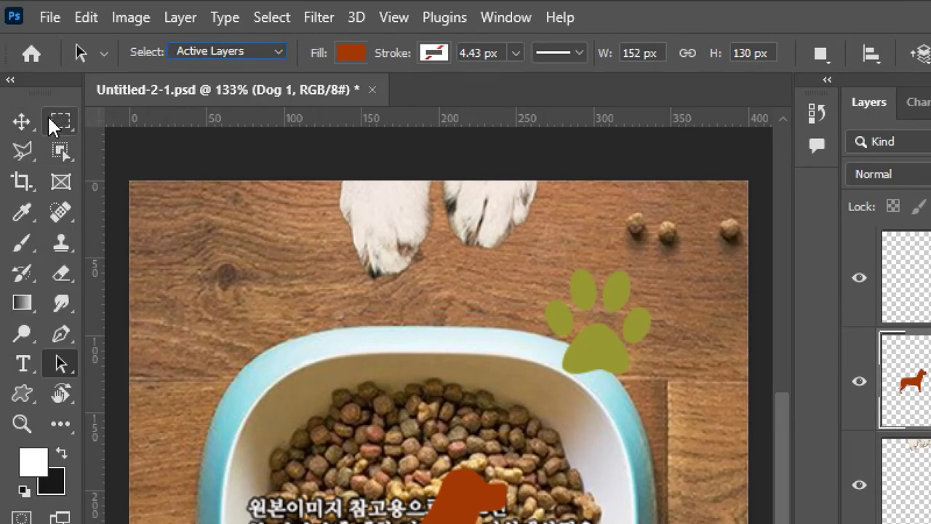
Step: Move the cat print to just above the bowl's upper-right rim, following the sample output in the exam PDF
left_click(22, 123)
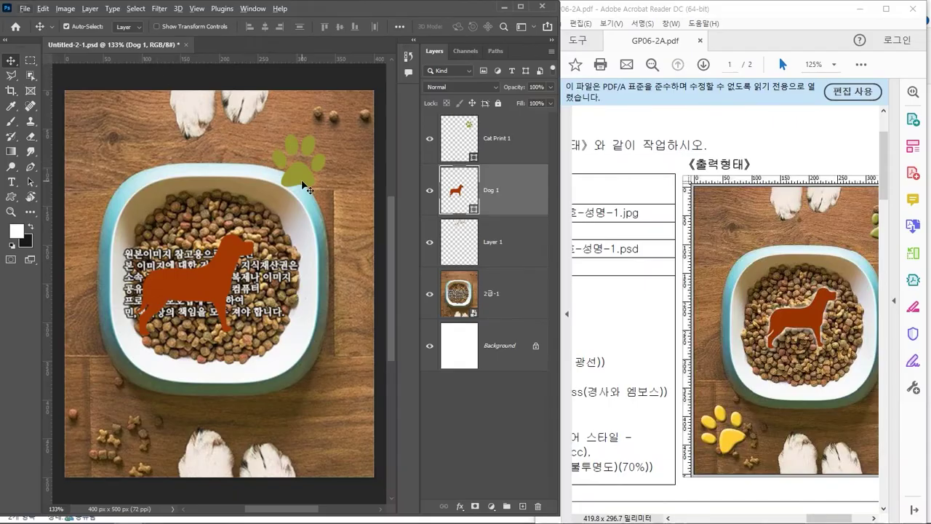
left_click_drag(582, 305, 619, 354)
left_click_drag(309, 177, 316, 205)
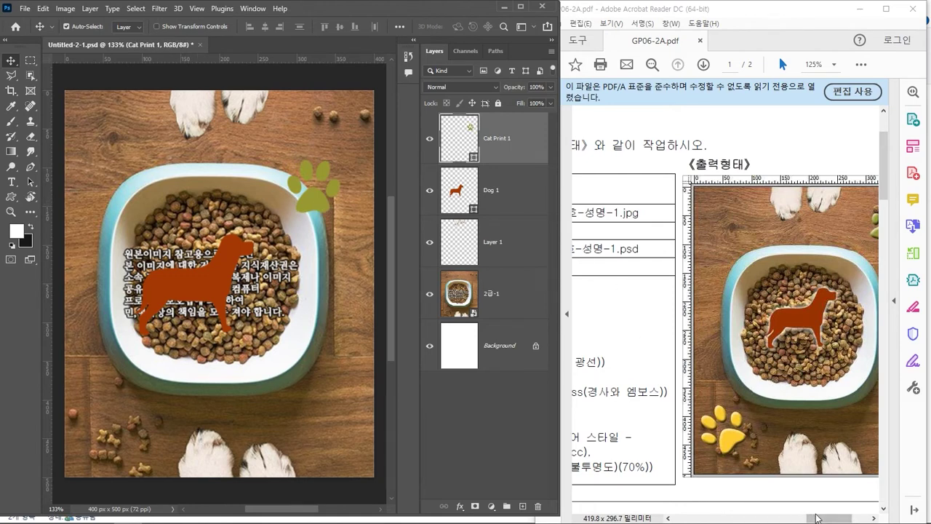
left_click_drag(805, 518, 818, 518)
left_click(320, 202)
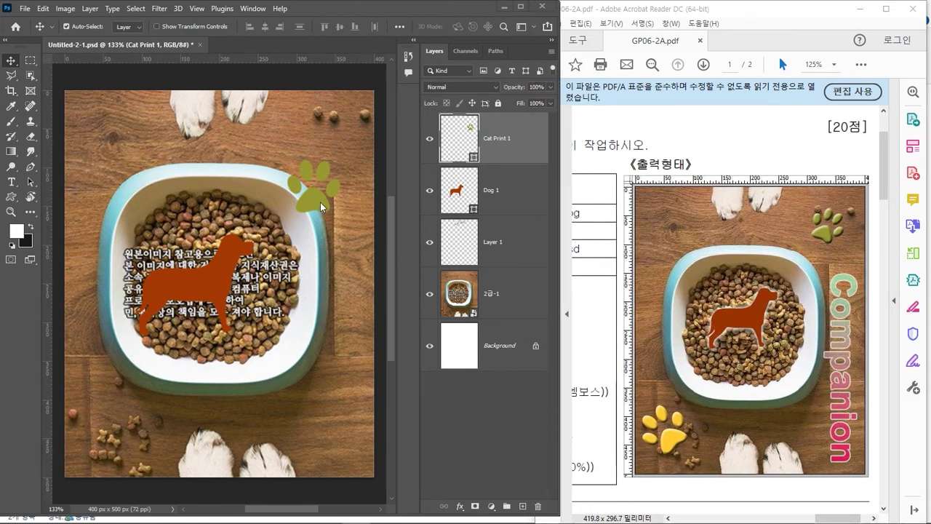
left_click_drag(313, 203, 287, 162)
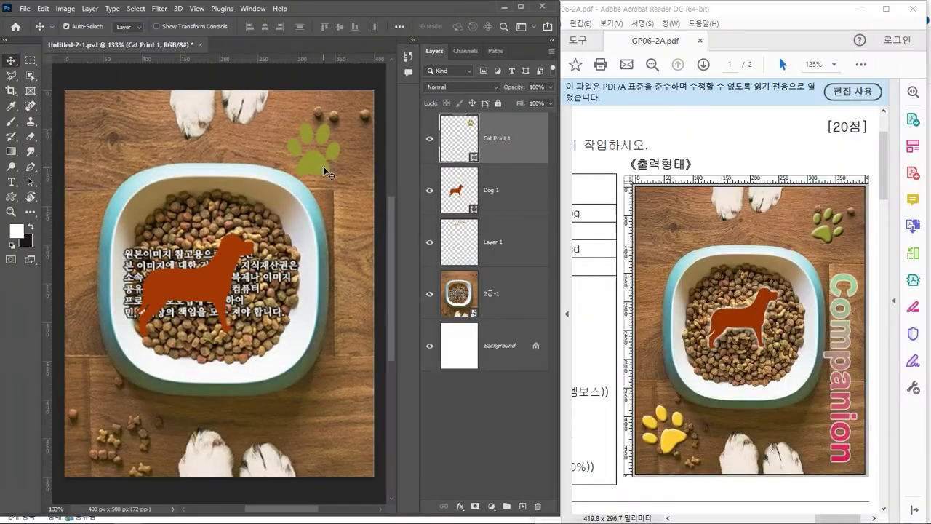
Step: Duplicate the cat print into the photo's lower-left corner, rotating the copy about -29° and scaling it to about 112%
left_click_drag(646, 237, 339, 523)
left_click_drag(168, 434, 151, 446)
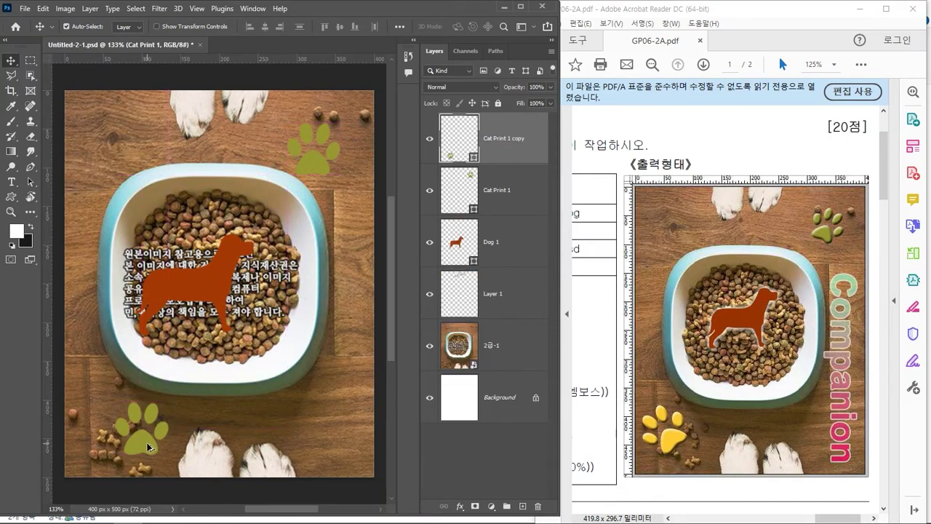
key("ctrl+t")
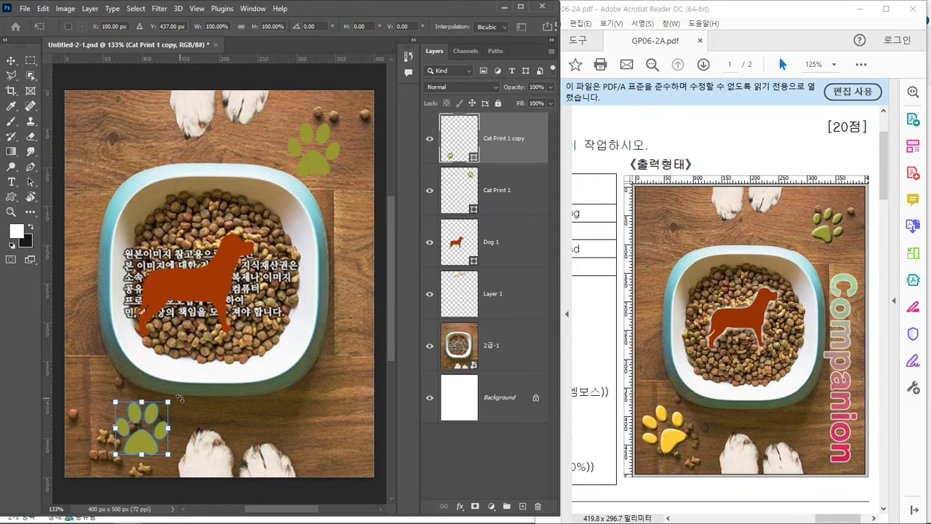
left_click_drag(179, 401, 160, 381)
left_click_drag(148, 431, 112, 430)
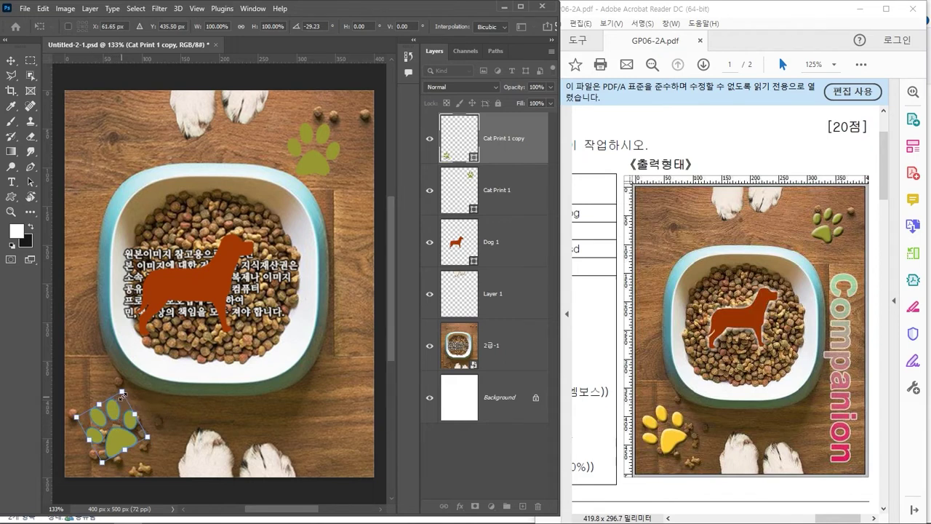
left_click_drag(122, 393, 123, 384)
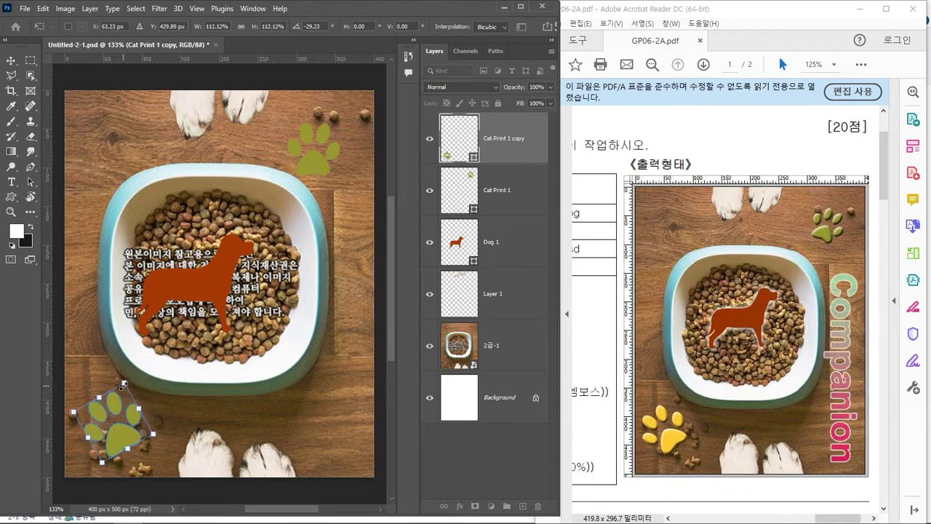
key("Return")
Step: Rotate the original cat print about 30° and move it closer to the photo's upper-right corner
left_click_drag(322, 169, 322, 167)
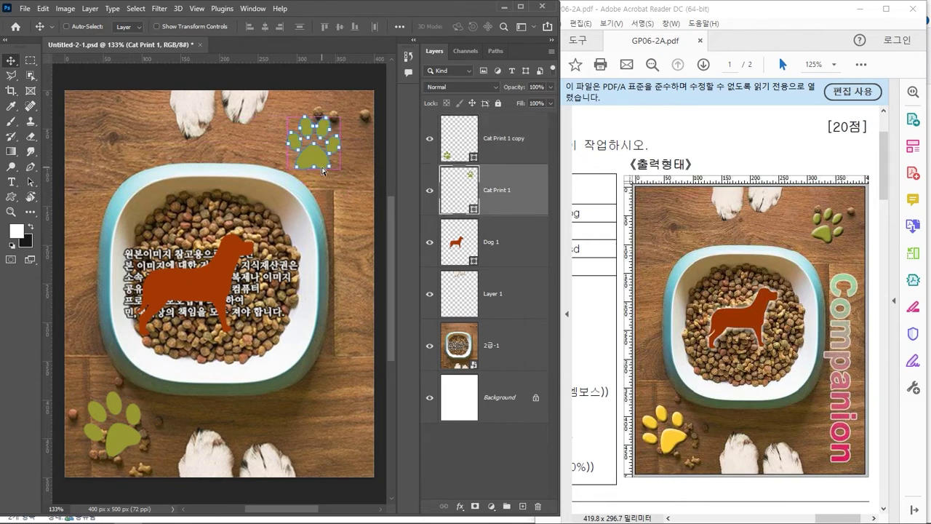
key("ctrl+t")
left_click_drag(352, 122, 359, 145)
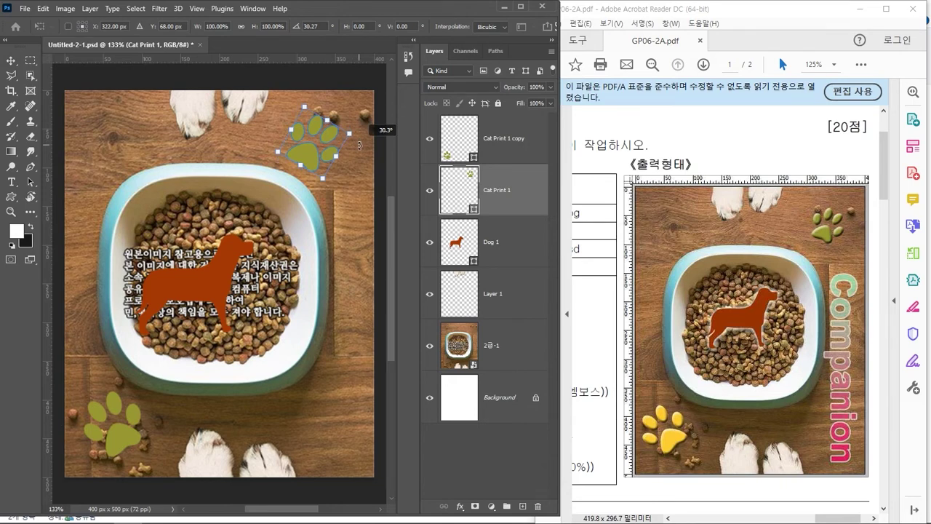
left_click_drag(359, 145, 359, 145)
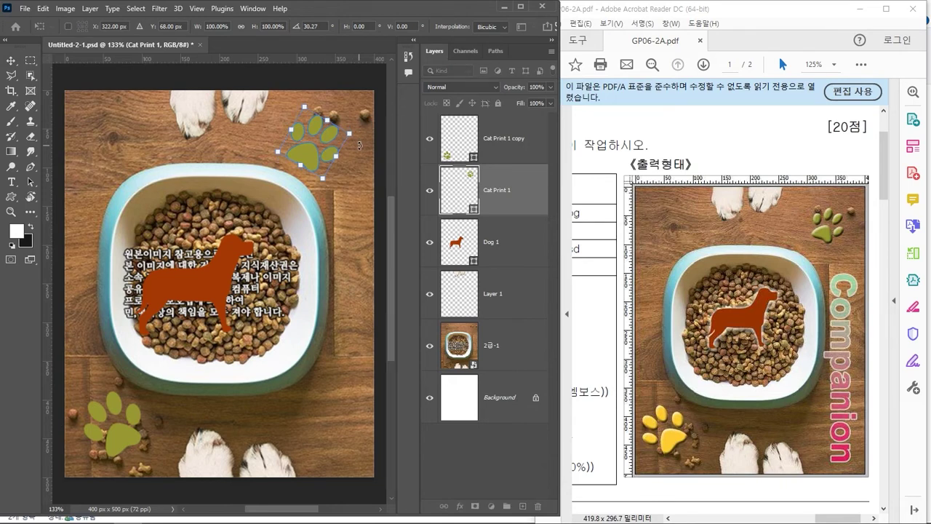
key("Return")
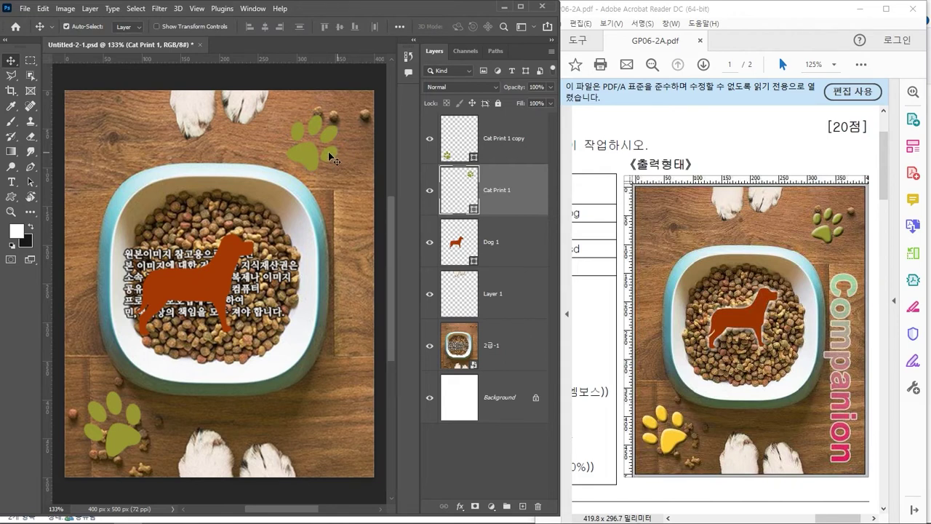
left_click_drag(312, 150, 320, 138)
Step: Nudge the lower-left cat print copy slightly and set its fill colour to #ffcc33
left_click_drag(827, 517, 790, 508)
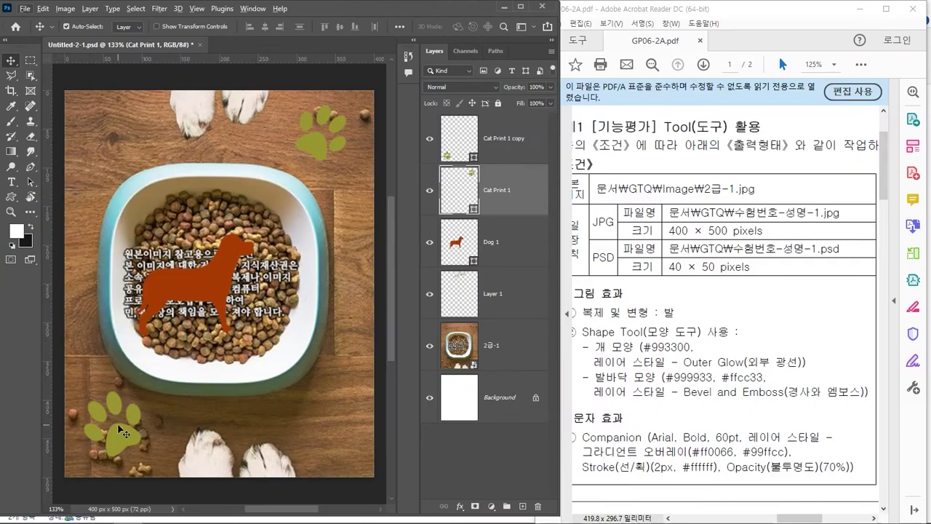
left_click(120, 440)
left_click_drag(123, 440, 125, 433)
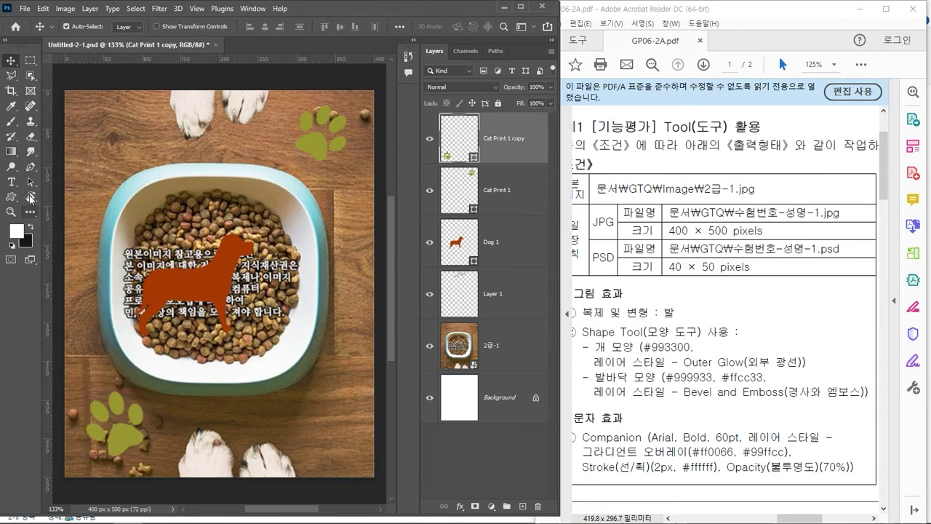
left_click(30, 181)
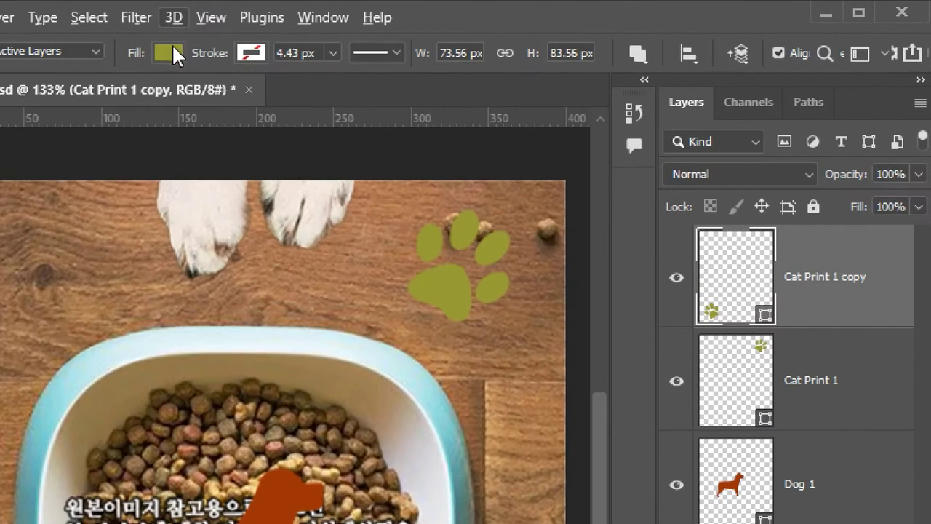
left_click(168, 53)
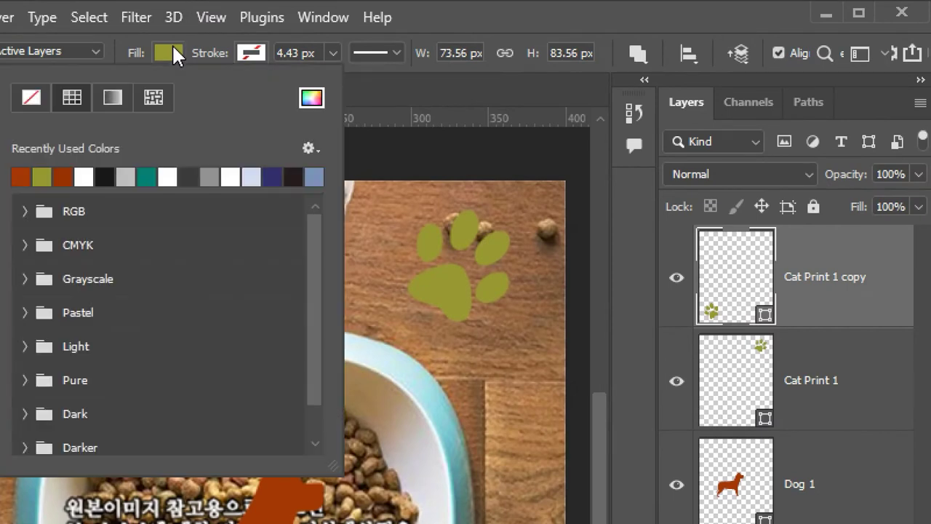
left_click(311, 99)
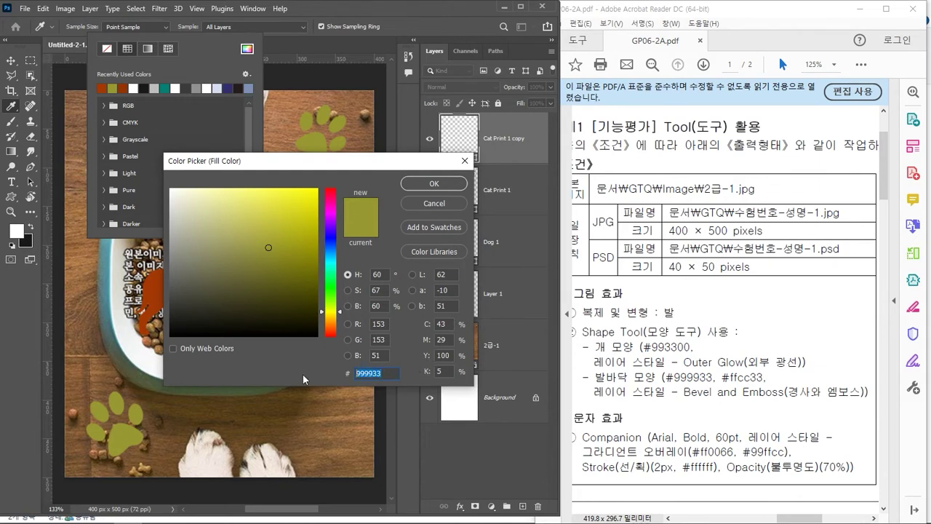
type("ff")
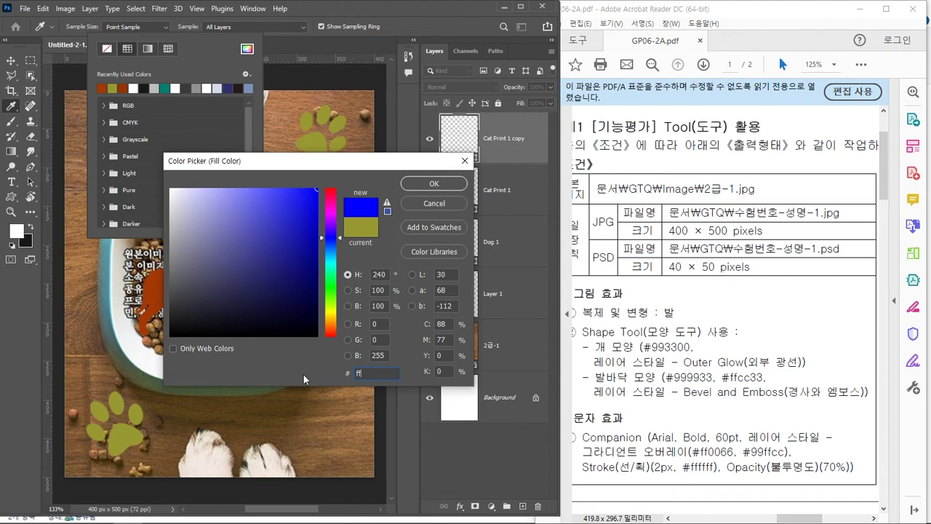
type("cc33")
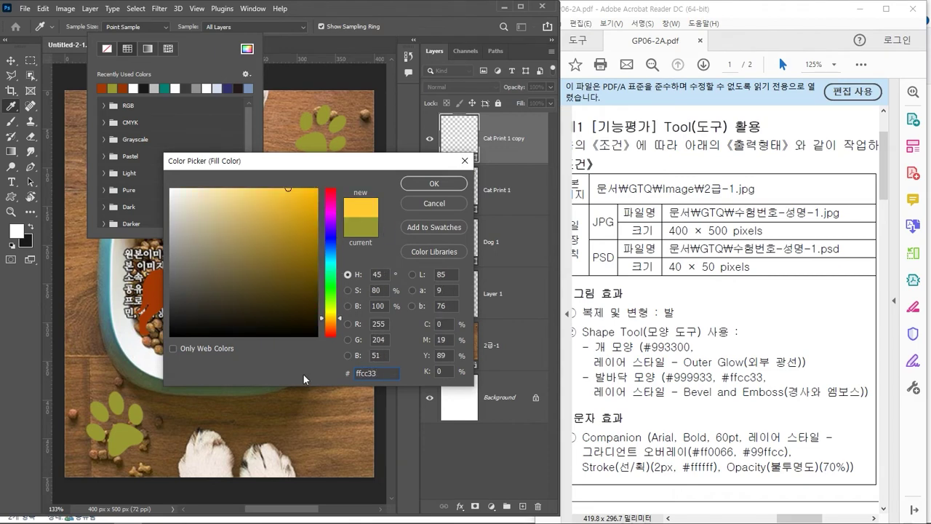
key("Return")
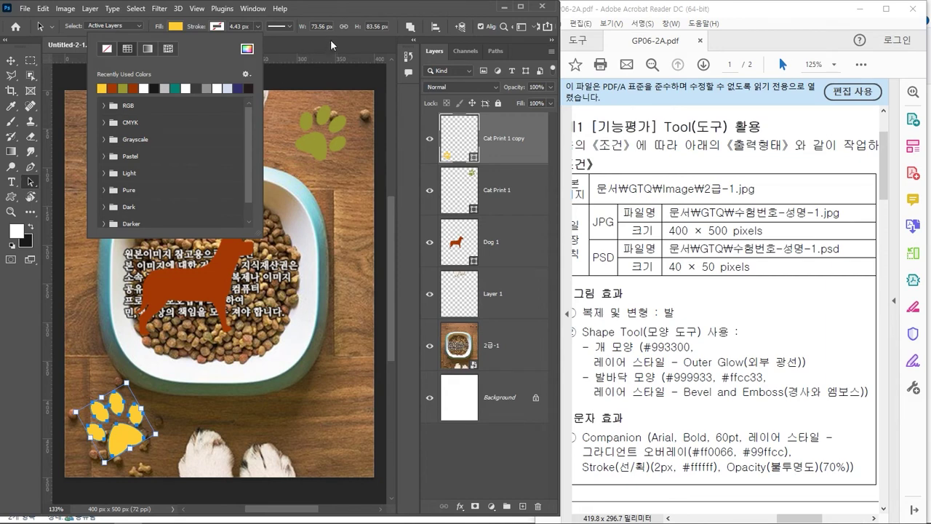
left_click(328, 9)
Step: Bring the sample output image in the exam PDF into view to compare it with the composition
left_click_drag(783, 517, 845, 518)
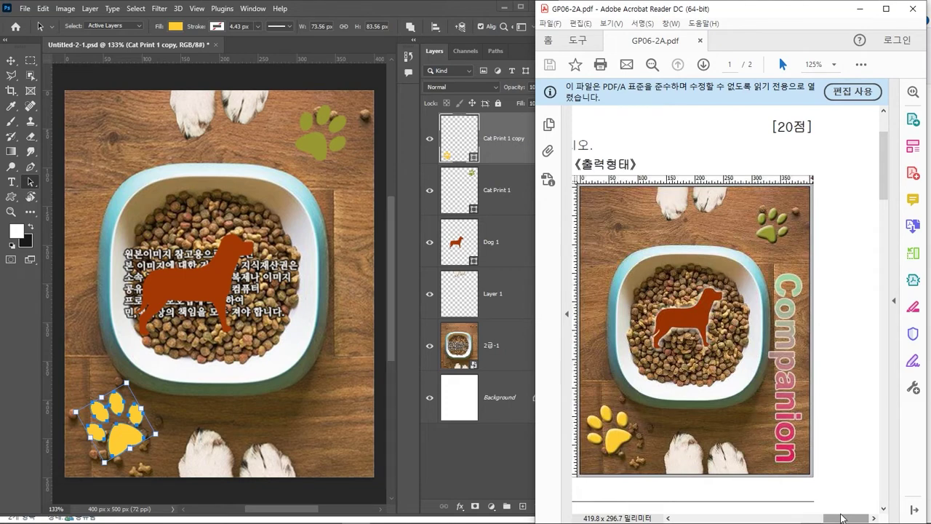
left_click(512, 218)
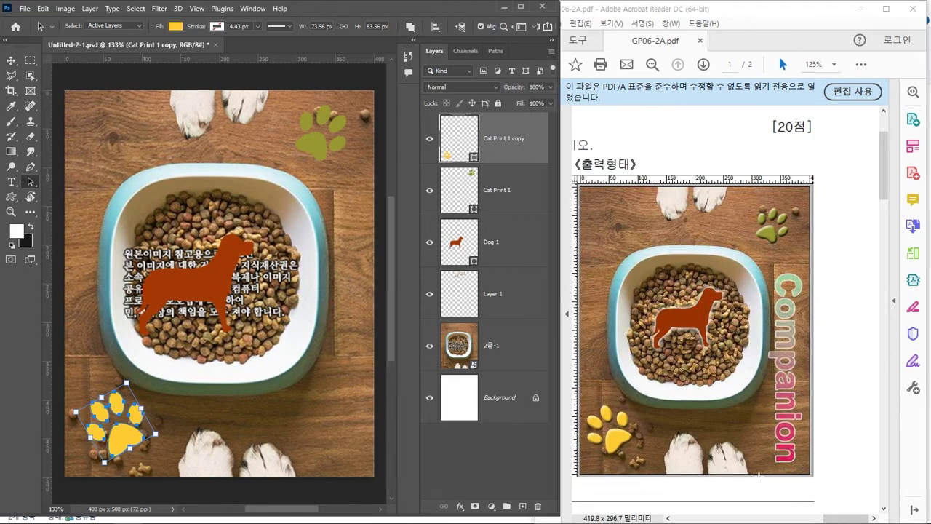
left_click(839, 518)
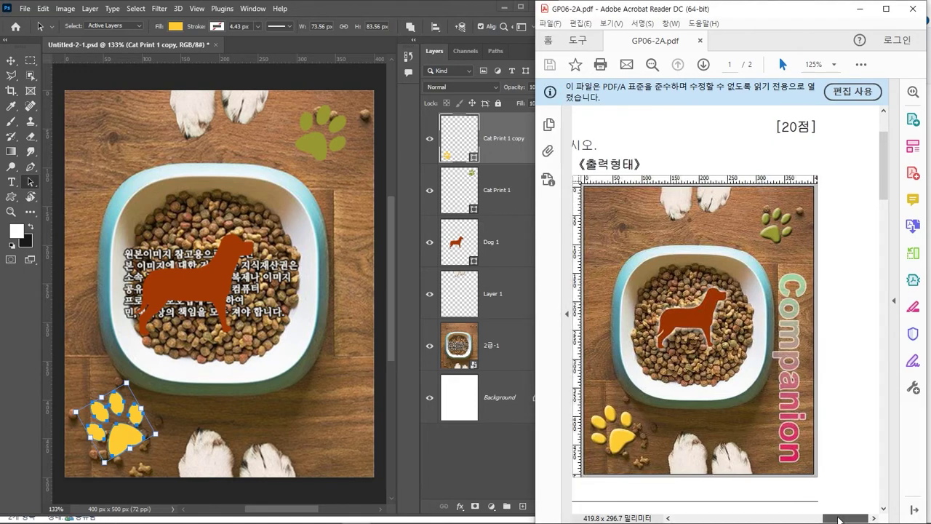
Step: Select both cat print shape layers and combine them into one layer group
left_click_drag(838, 519, 835, 518)
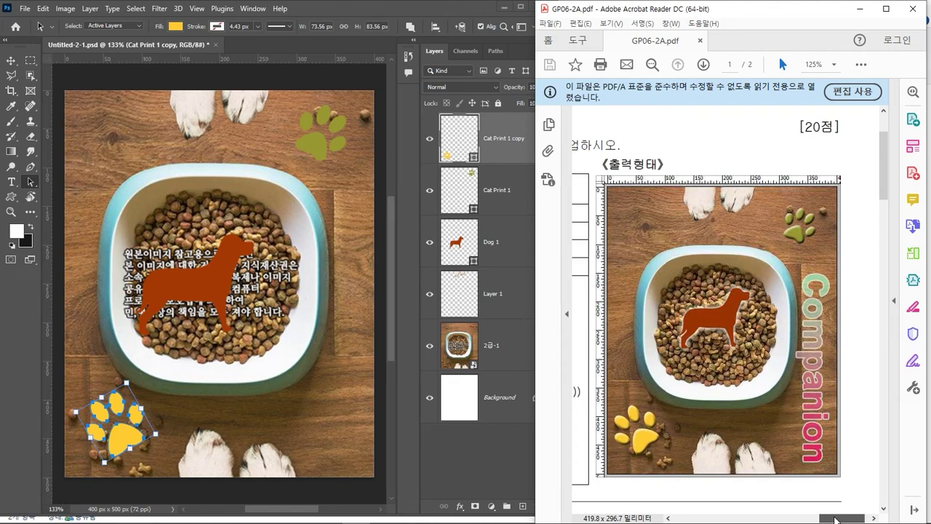
left_click_drag(835, 518, 832, 517)
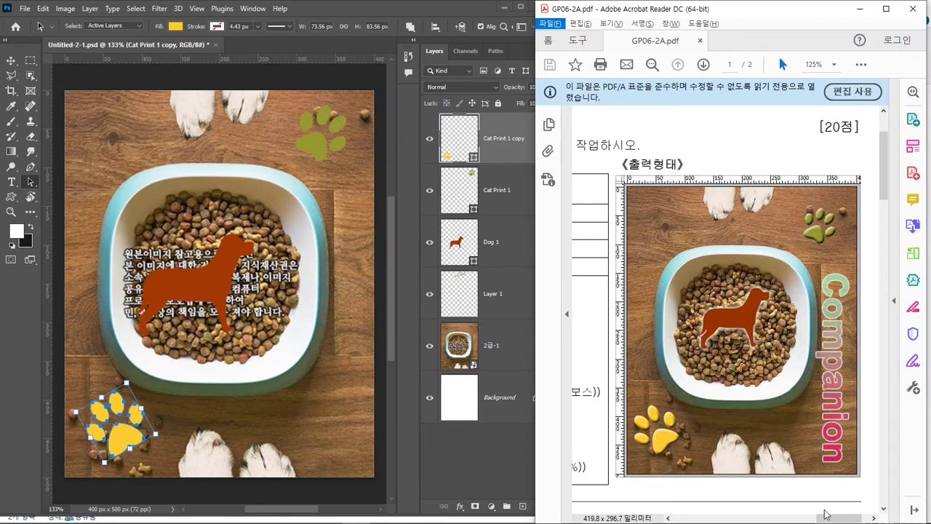
left_click_drag(833, 517, 789, 518)
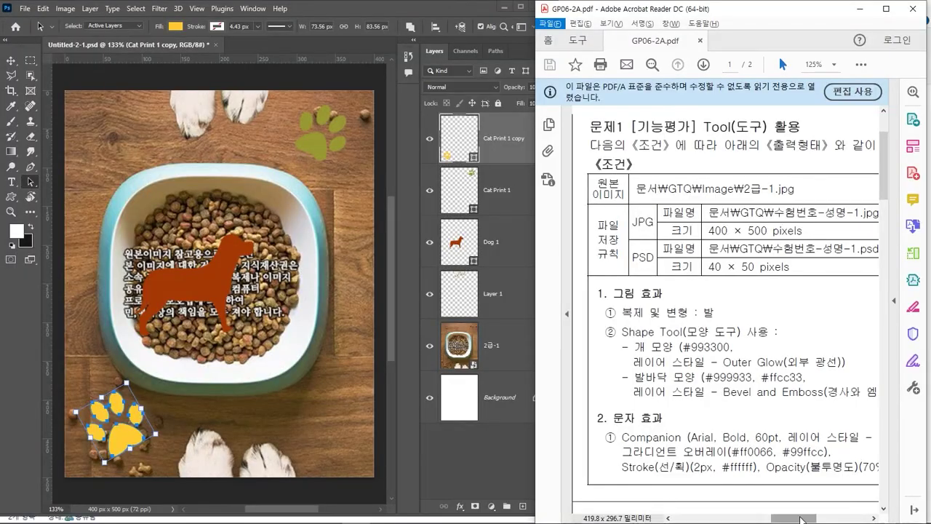
left_click_drag(800, 518, 805, 517)
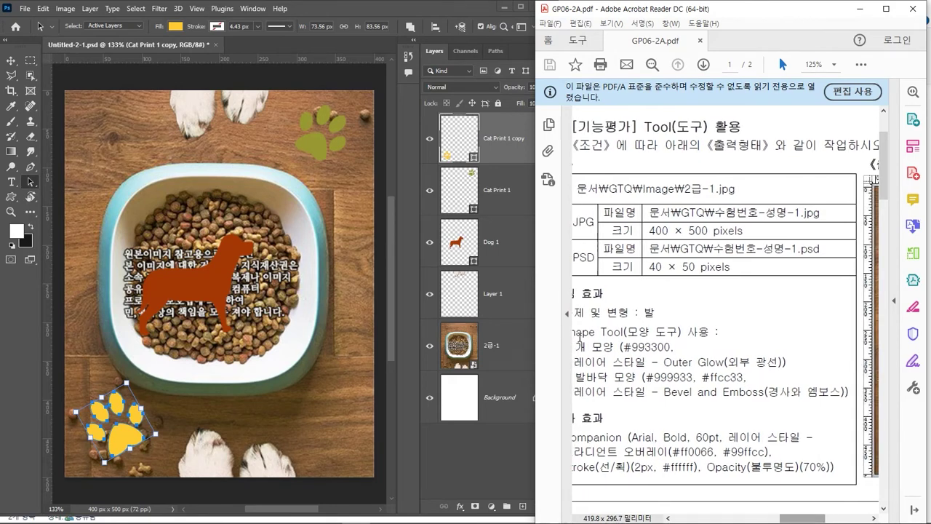
left_click(487, 149)
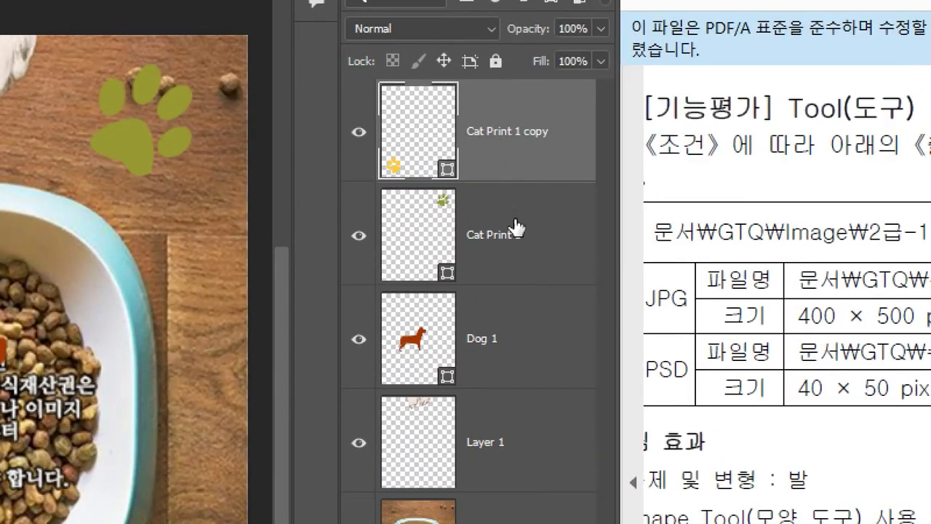
left_click(517, 229)
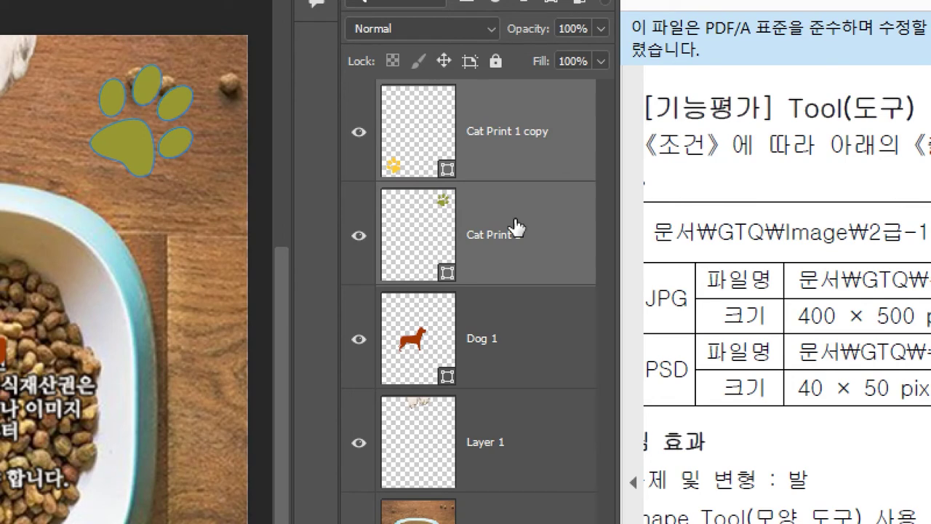
key("ctrl+g")
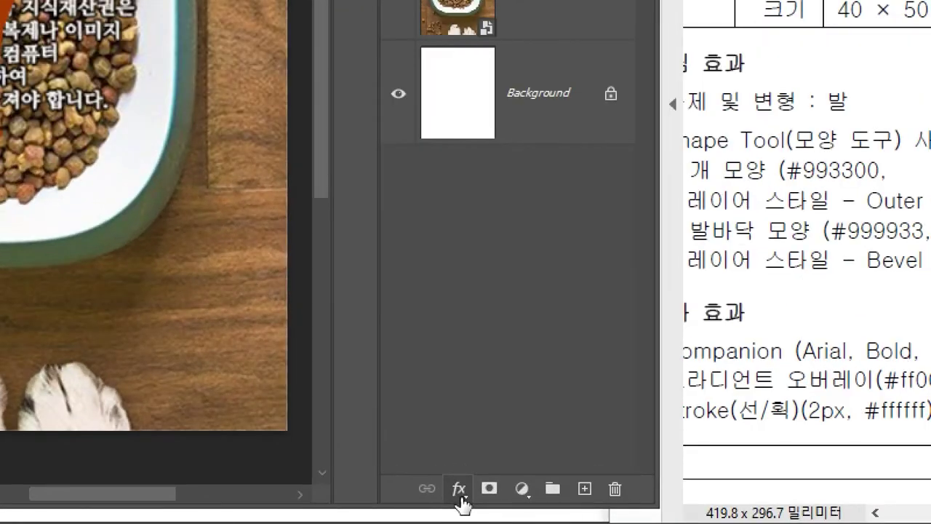
Step: Apply a Bevel & Emboss style with default settings to the paw group and collapse its effects list
left_click(458, 488)
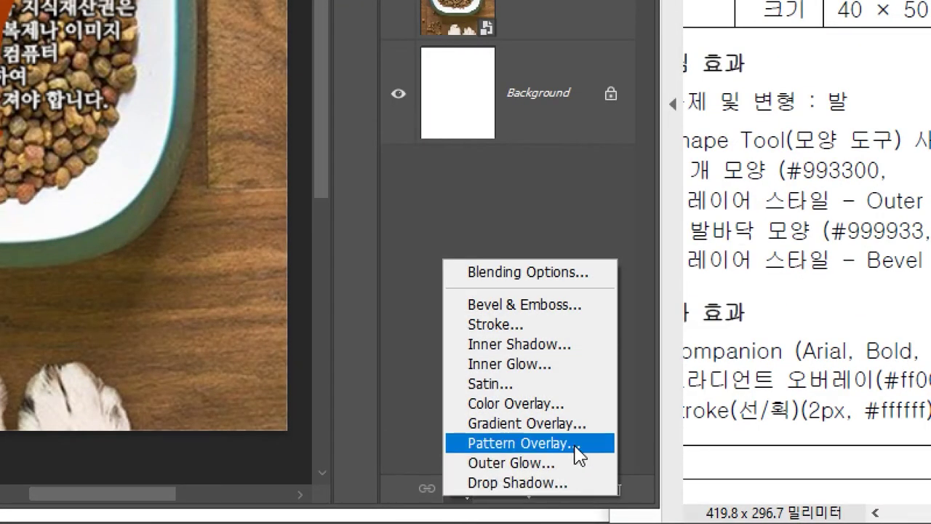
left_click(566, 319)
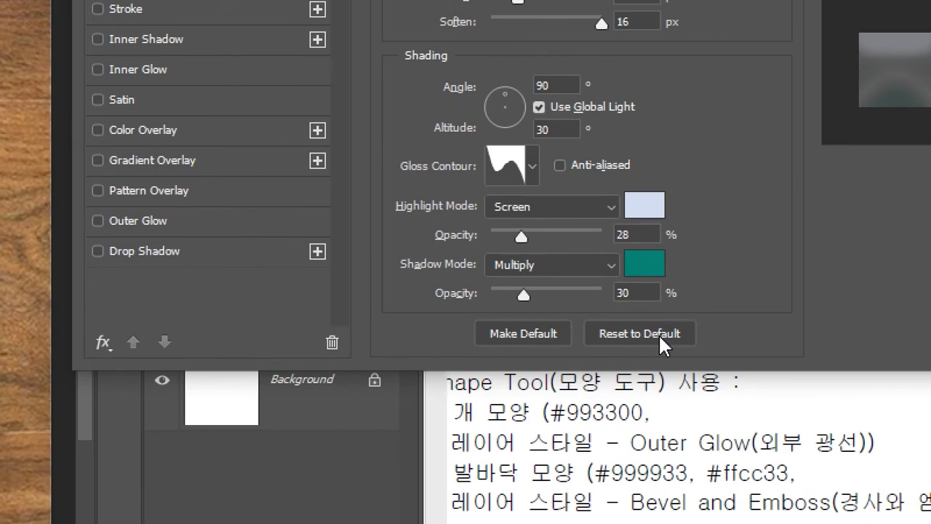
left_click(658, 333)
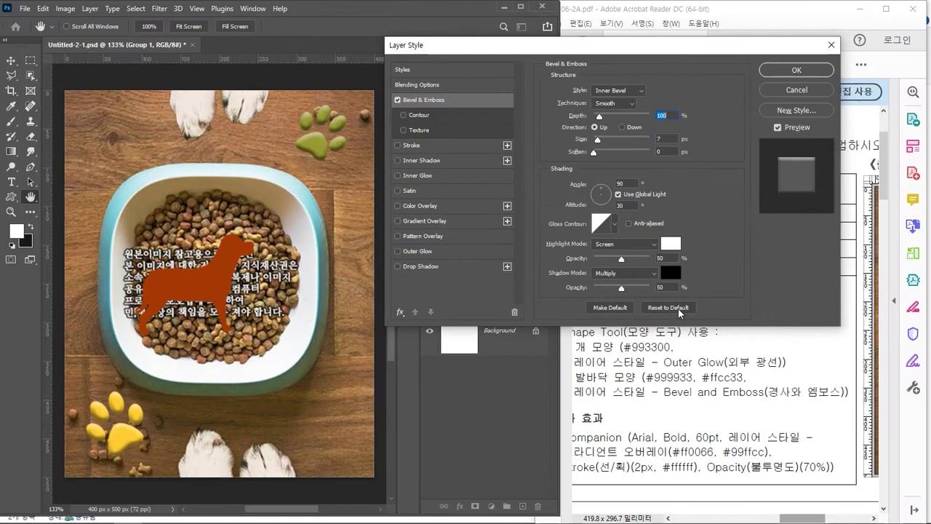
left_click(777, 73)
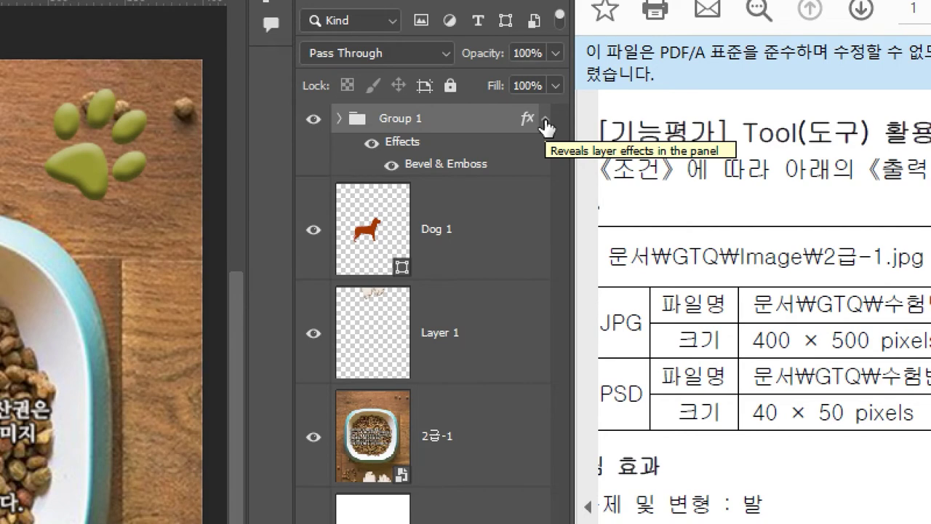
left_click(544, 121)
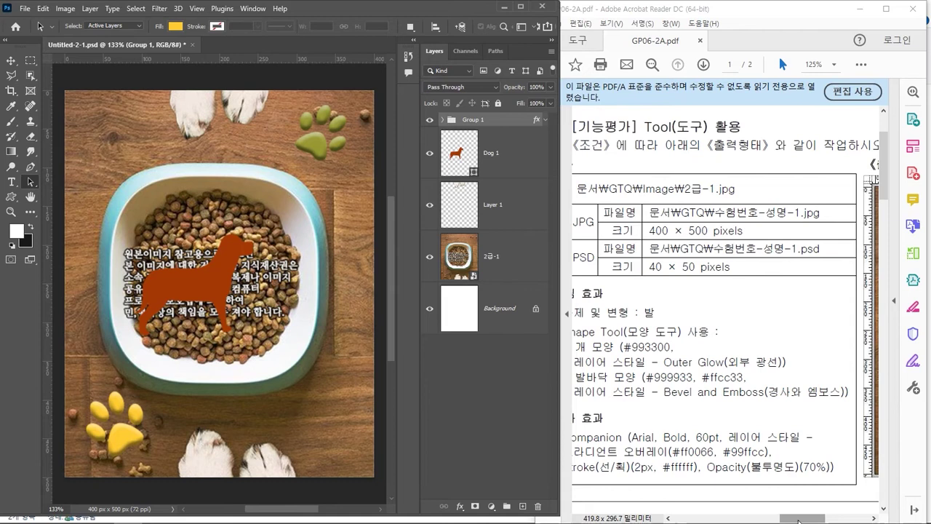
Step: Add an Outer Glow style to the dog shape layer and reset its settings to the defaults
left_click_drag(796, 520, 785, 520)
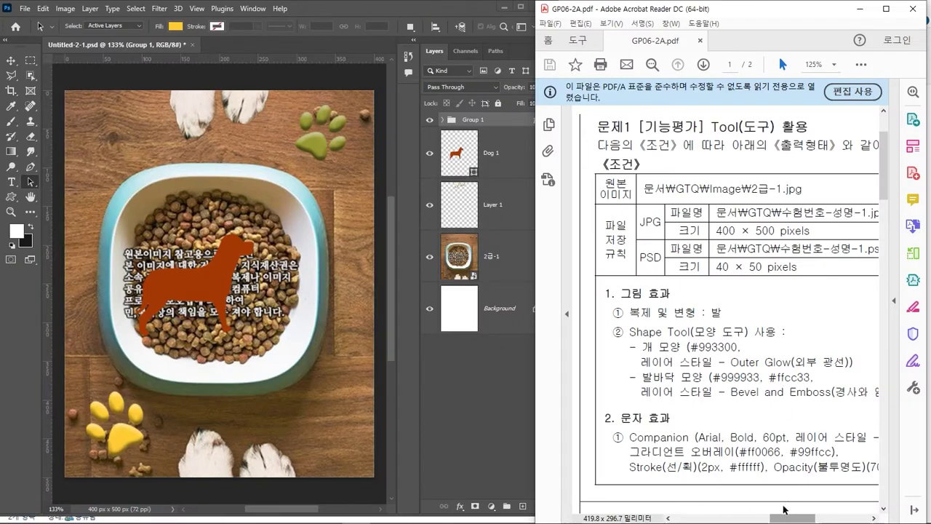
left_click_drag(785, 519, 832, 511)
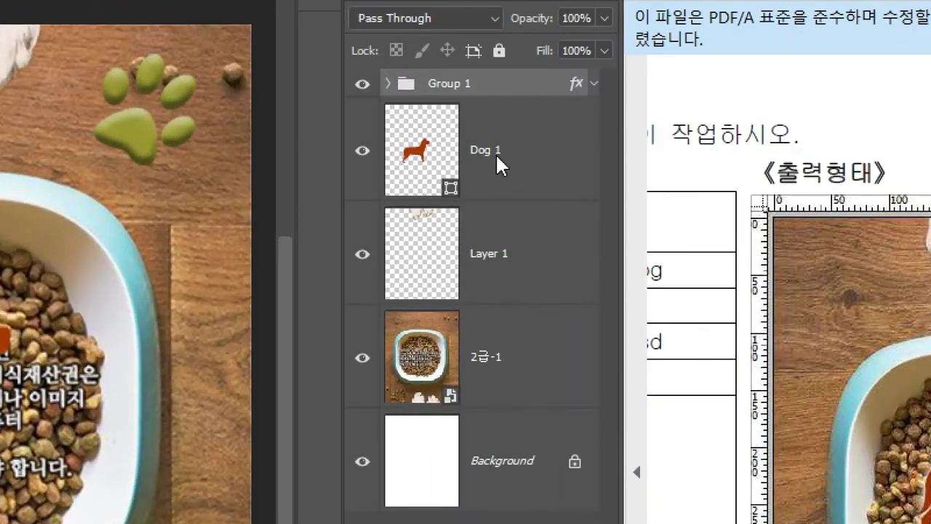
left_click(495, 155)
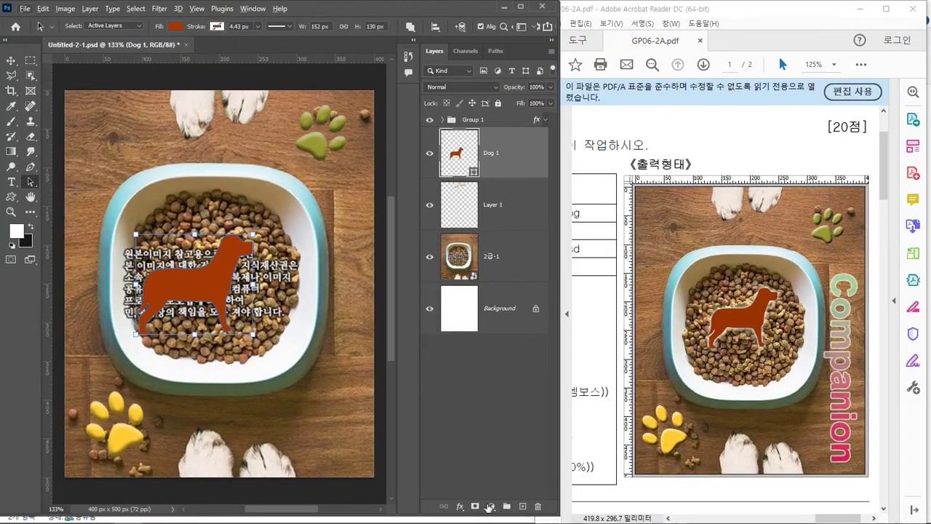
left_click(461, 506)
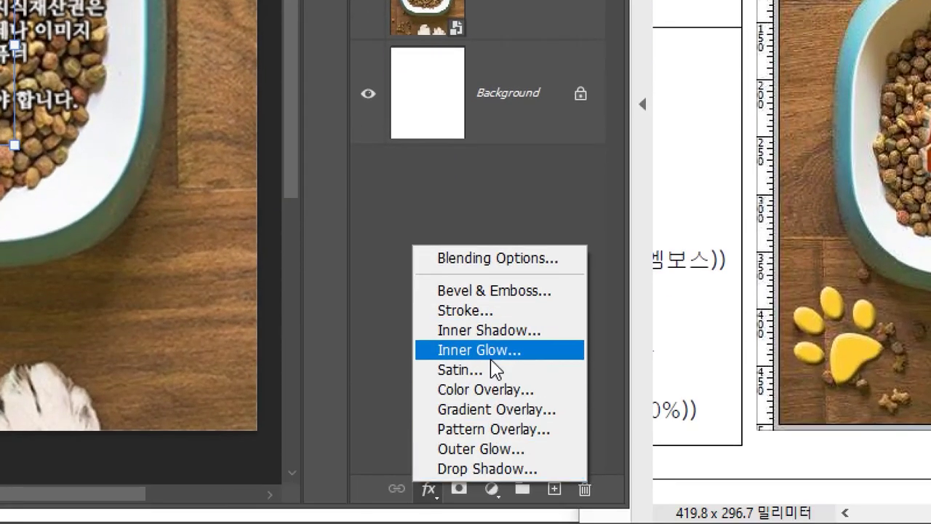
left_click(488, 448)
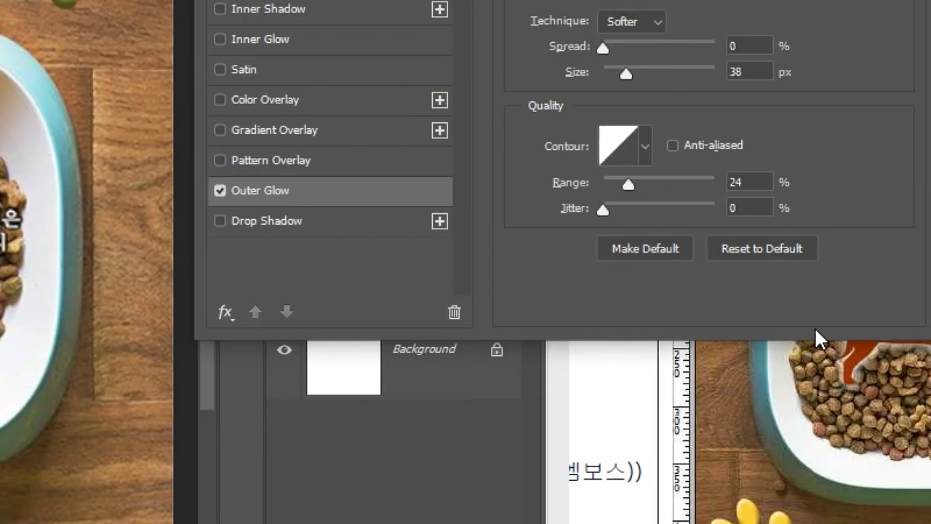
left_click(757, 244)
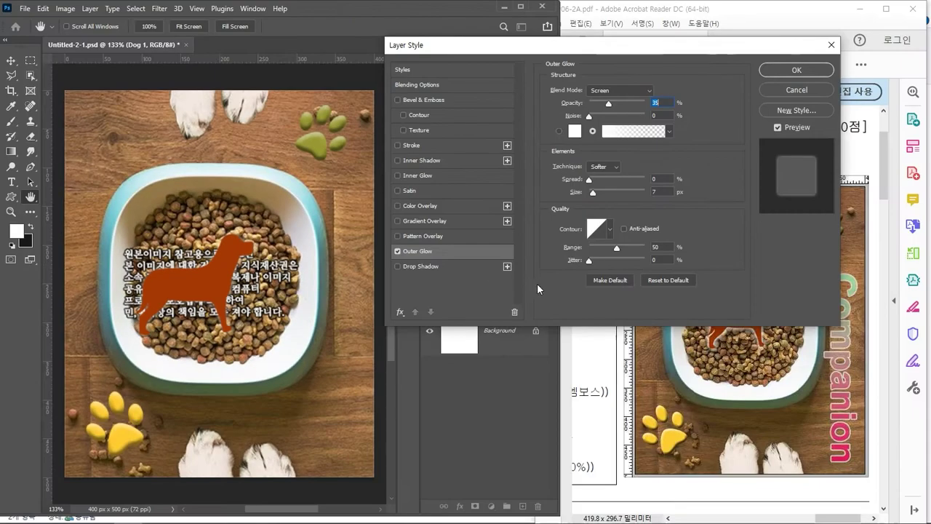
Step: Raise the dog's Outer Glow opacity to 100% and apply the layer style
left_click_drag(606, 48, 485, 49)
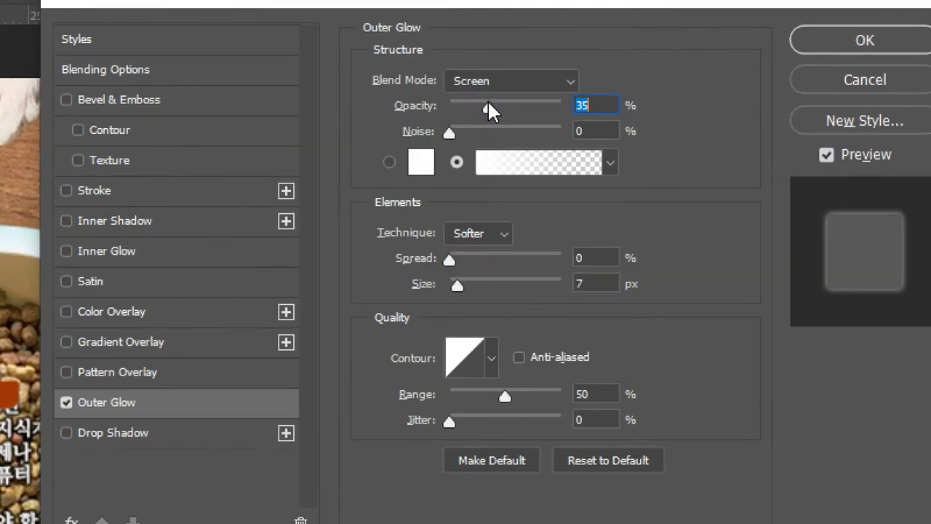
left_click_drag(489, 109, 578, 112)
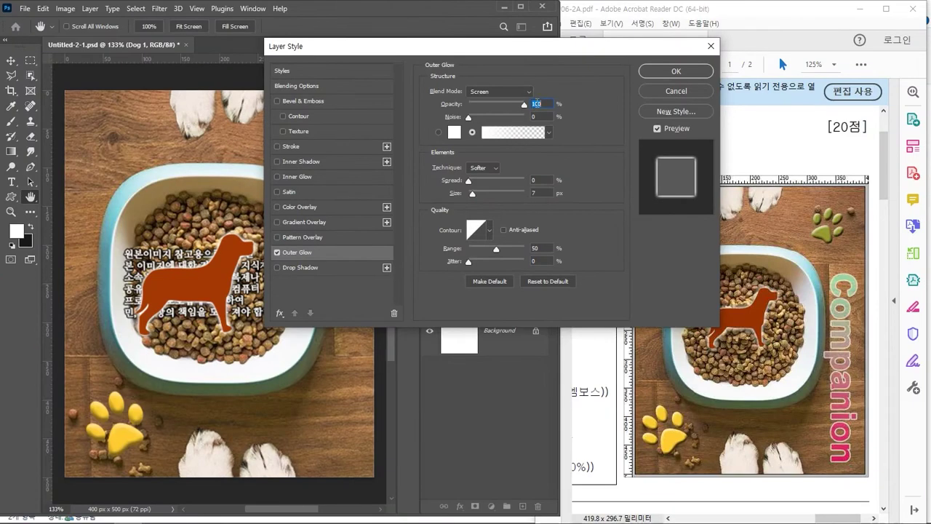
left_click(667, 72)
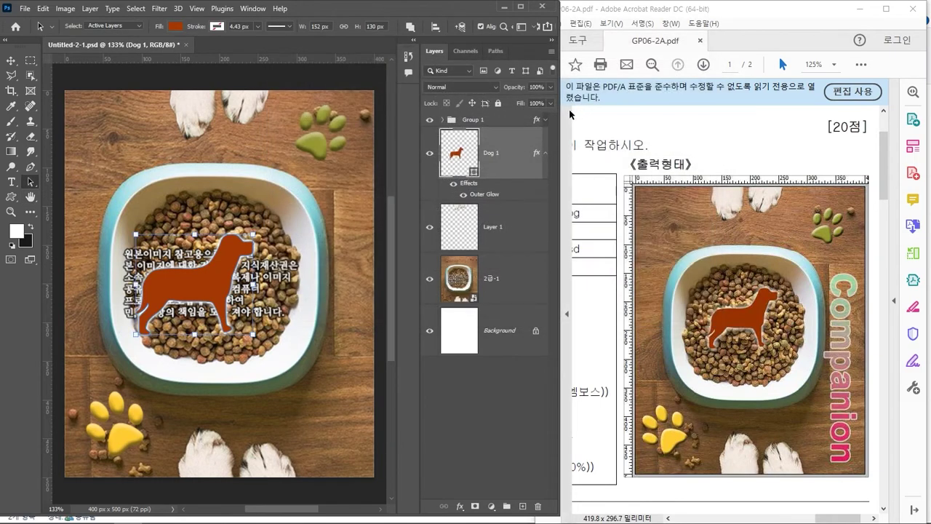
Step: Move the dog shape closer to the bowl's centre and scale it down to about 90%
left_click_drag(207, 268, 227, 277)
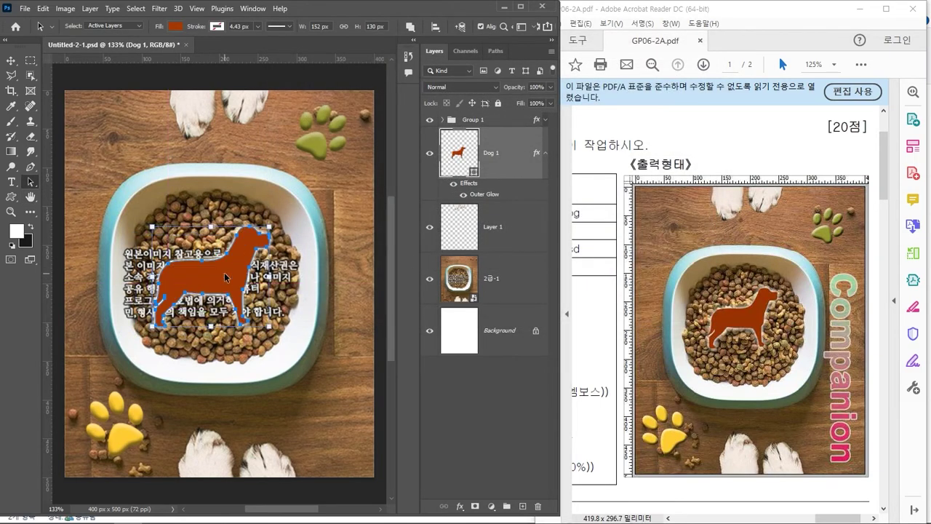
left_click(12, 60)
mouse_move(223, 273)
left_mouse_down()
mouse_move(193, 237)
mouse_move(202, 272)
mouse_move(235, 281)
left_mouse_up()
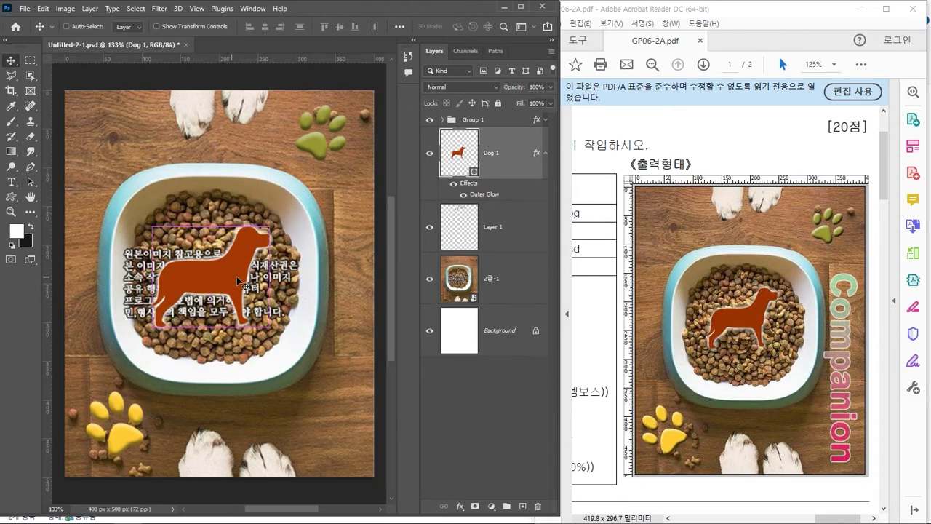
key("ctrl+t")
left_click_drag(270, 227, 265, 229)
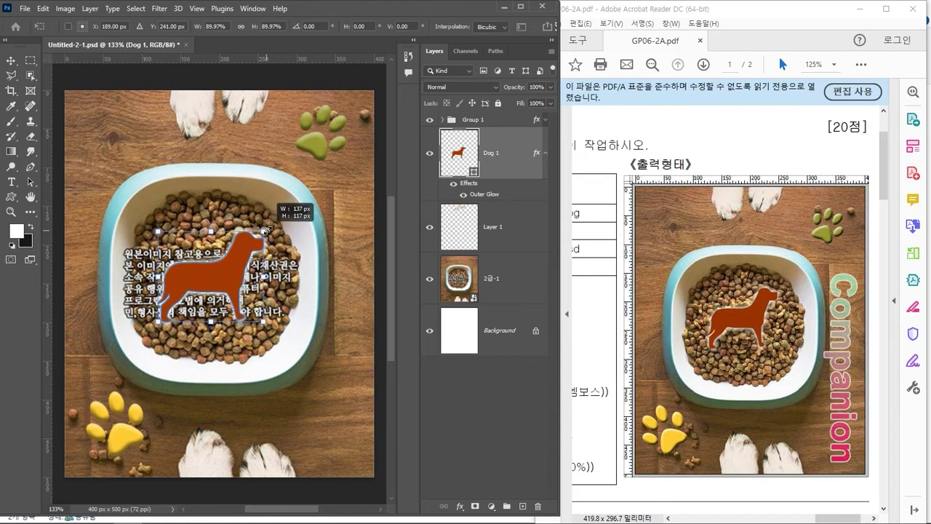
left_click_drag(267, 229, 264, 231)
key("Return")
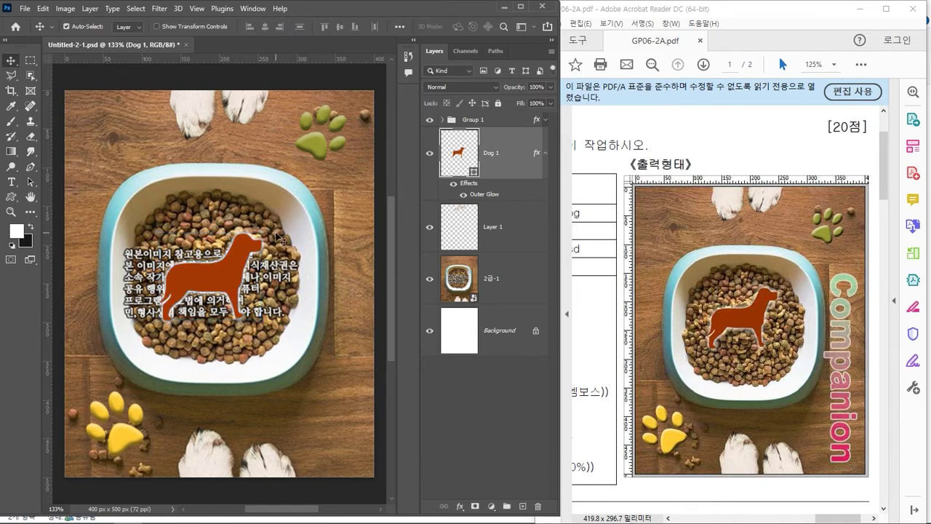
Step: Review the exam sheet's text-effect conditions and sample output for the Companion lettering
left_click(255, 358)
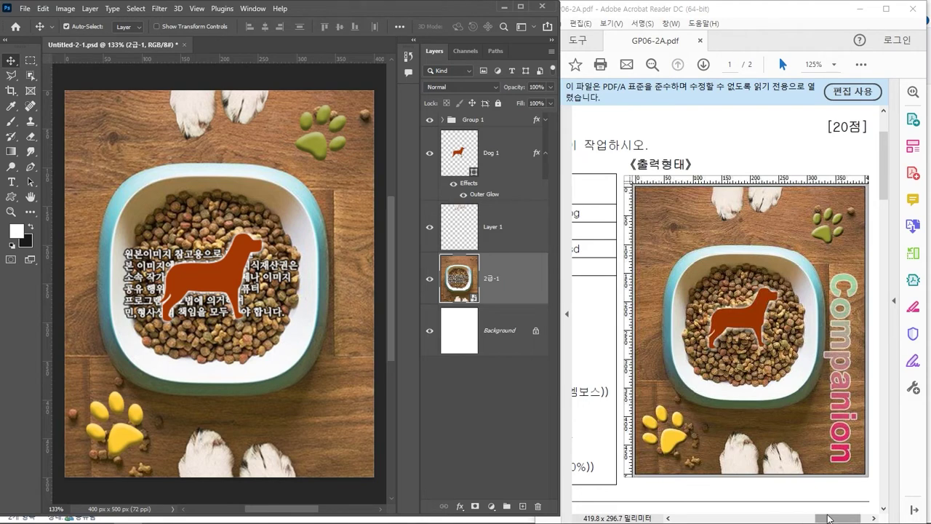
left_click_drag(828, 518, 782, 511)
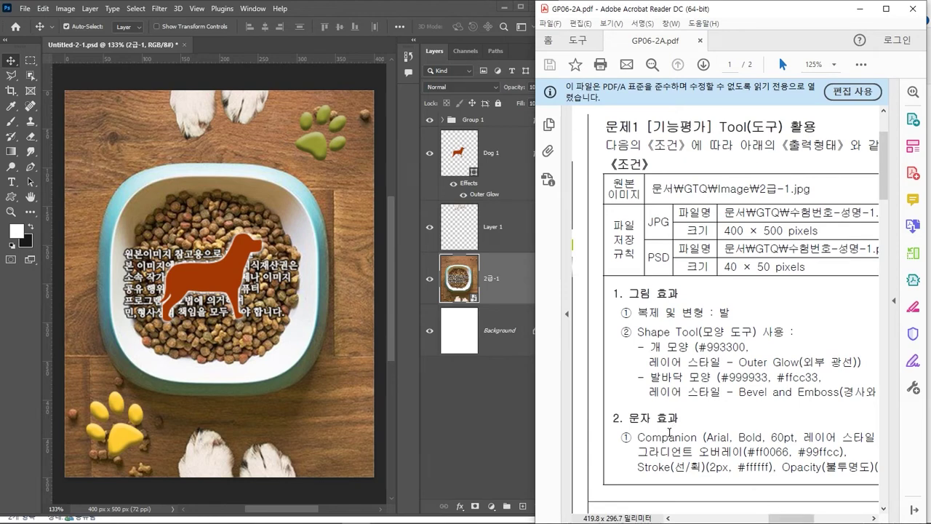
left_click(16, 187)
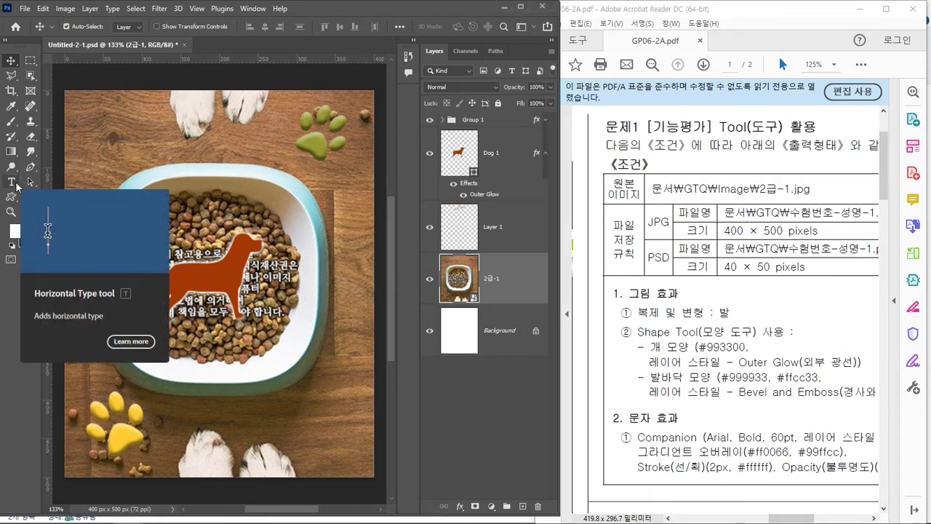
left_click(12, 182)
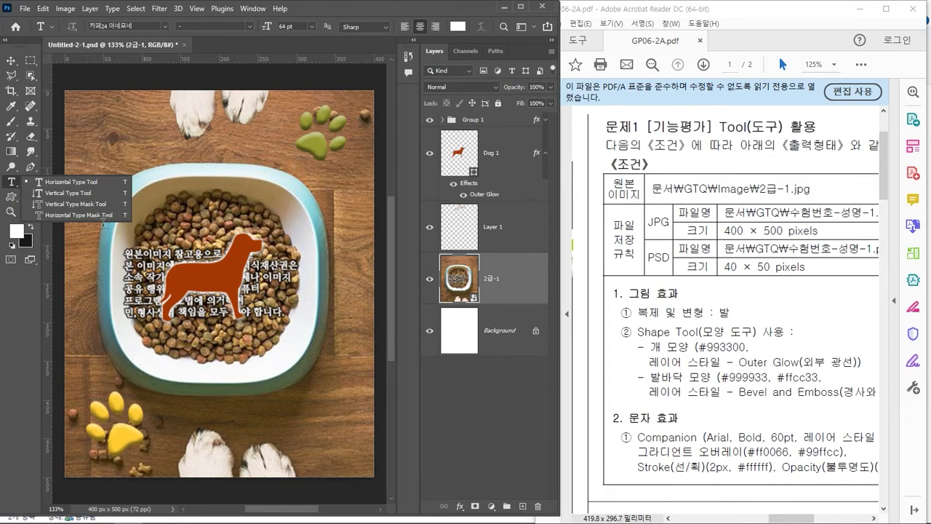
left_click_drag(781, 517, 824, 518)
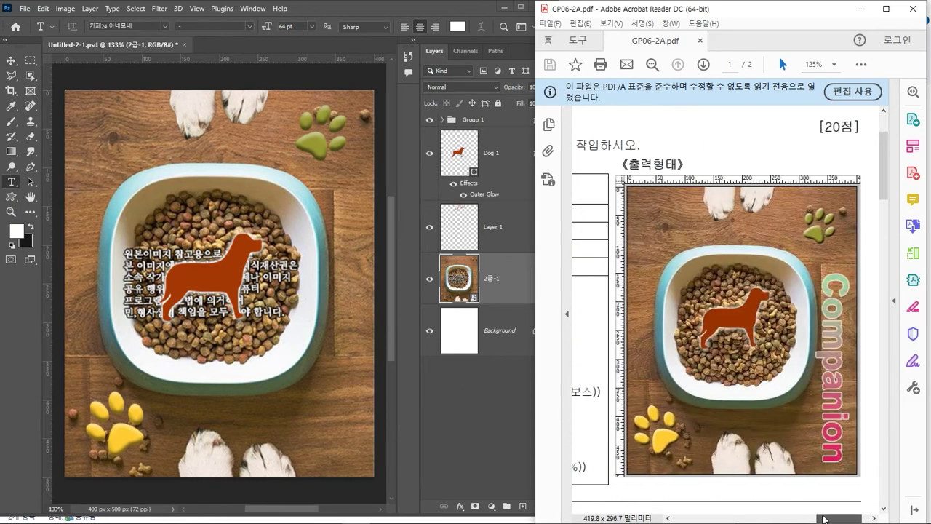
left_click_drag(824, 518, 778, 519)
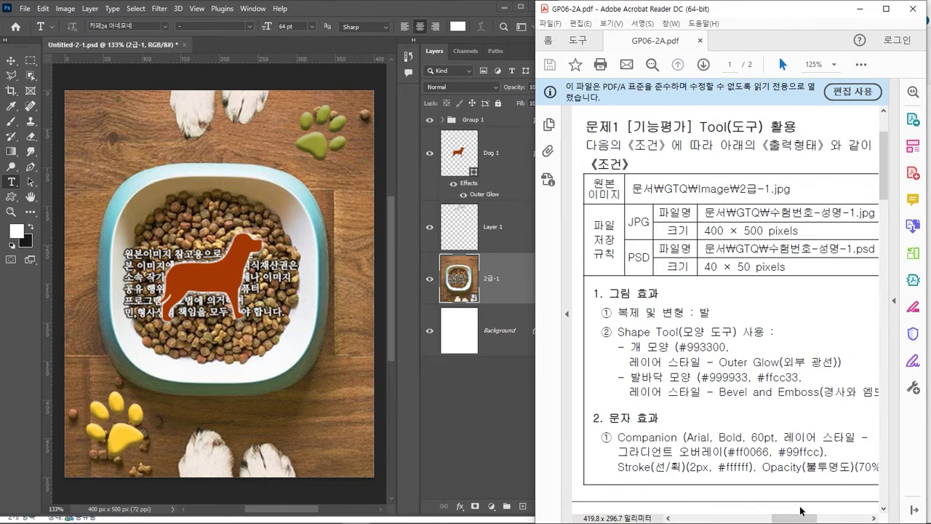
left_click_drag(792, 519, 845, 520)
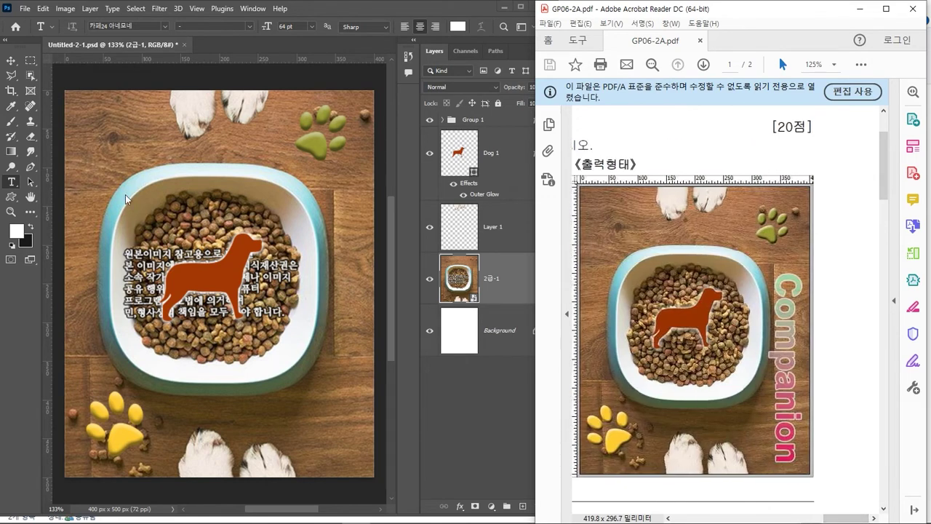
Step: Add left-aligned horizontal text reading "Campanion", starting near the bowl's upper-left edge
left_click(21, 182)
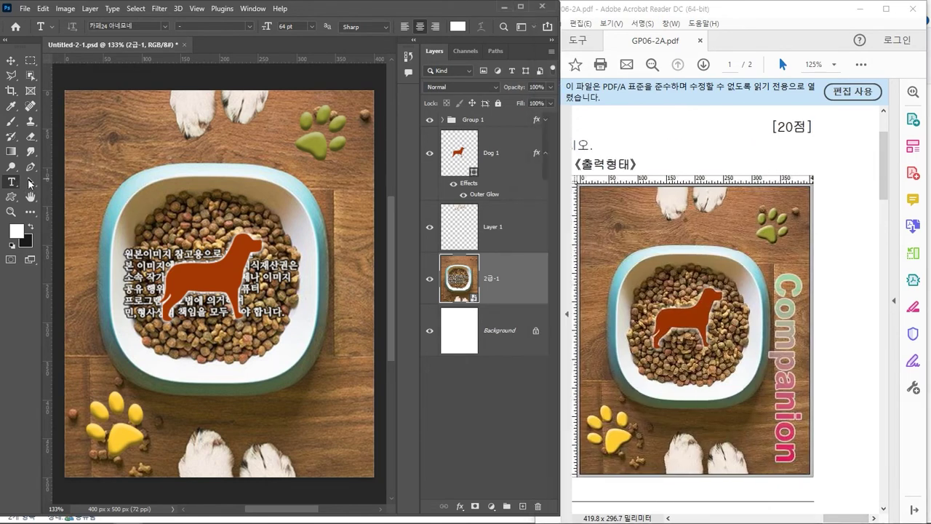
left_click(106, 176)
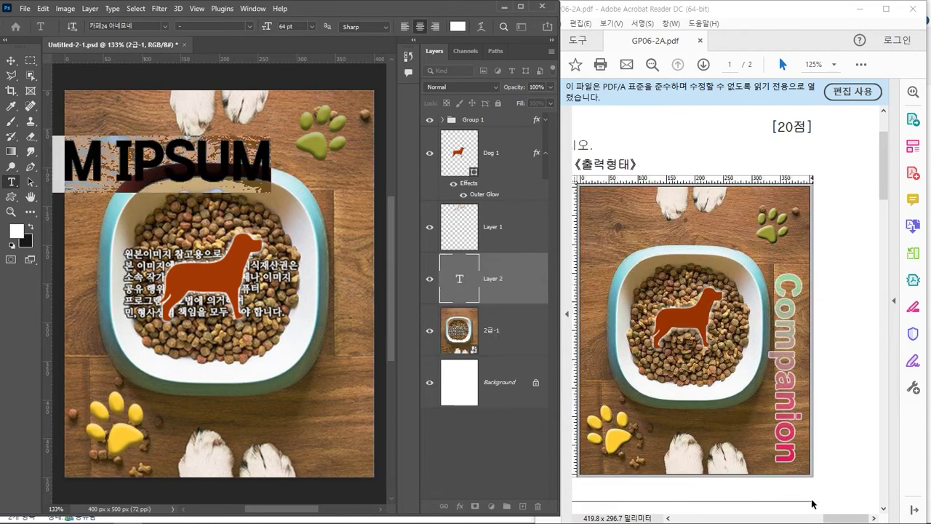
left_click_drag(845, 518, 795, 519)
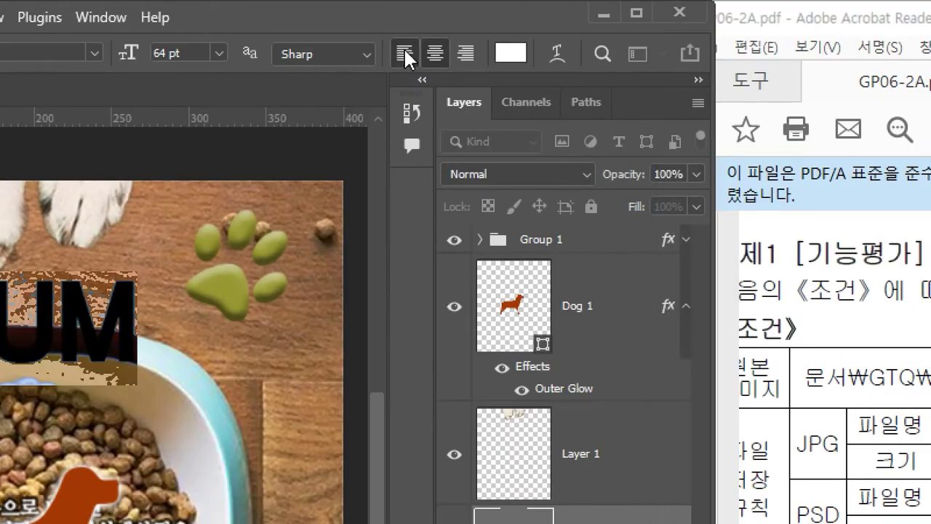
left_click(404, 51)
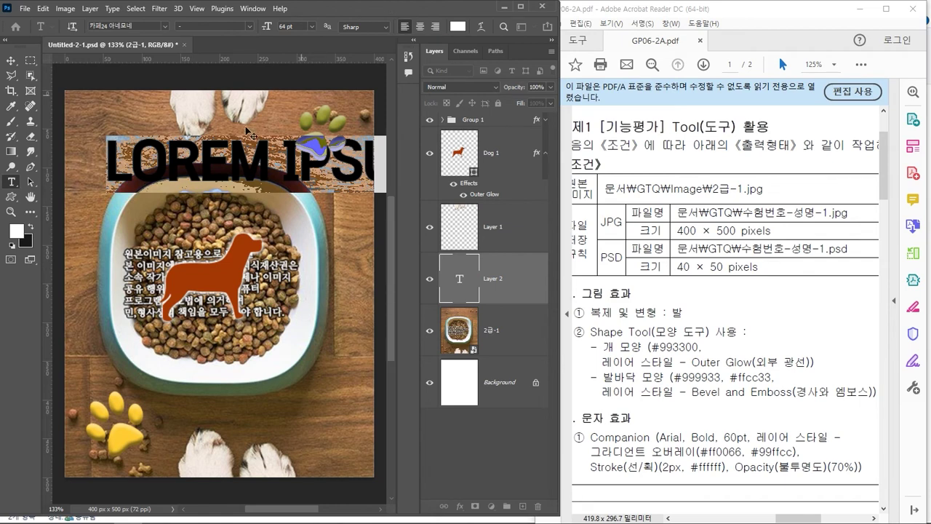
left_click(217, 148)
type("CA")
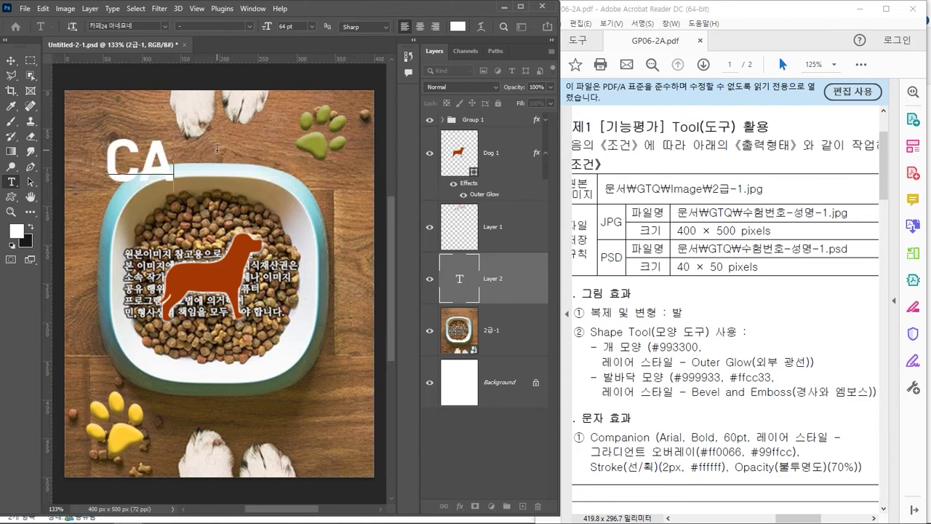
type("MPA")
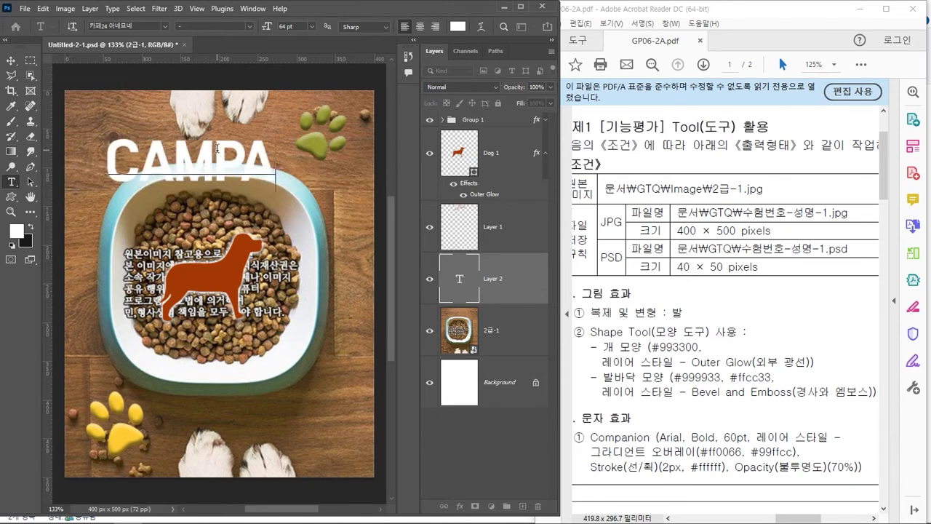
type("NION")
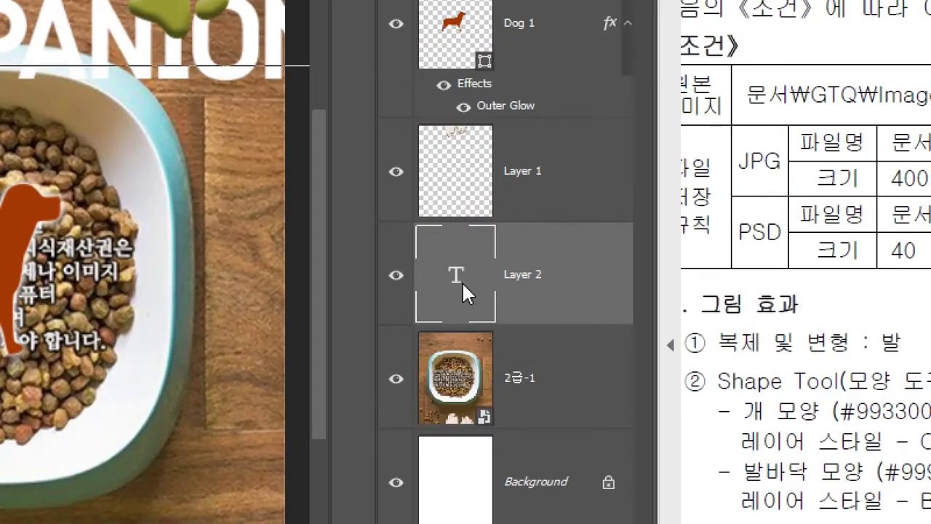
Step: Select all the text of the new type layer and turn off its All Caps formatting
left_click(460, 275)
double_click(456, 280)
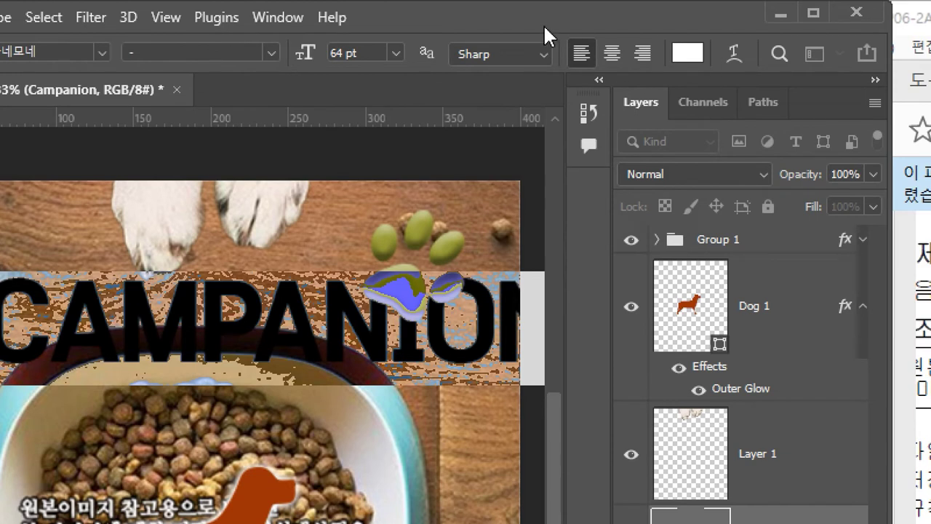
key("ctrl+t")
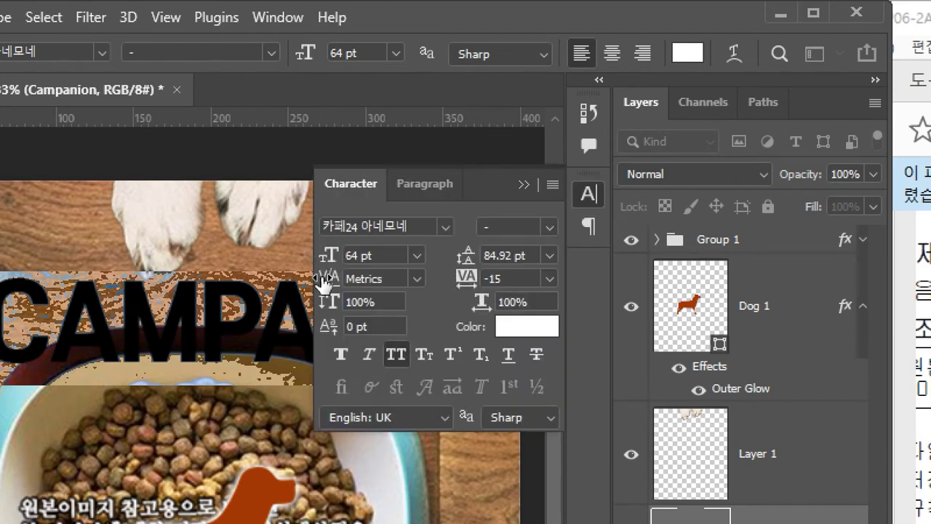
left_click(399, 357)
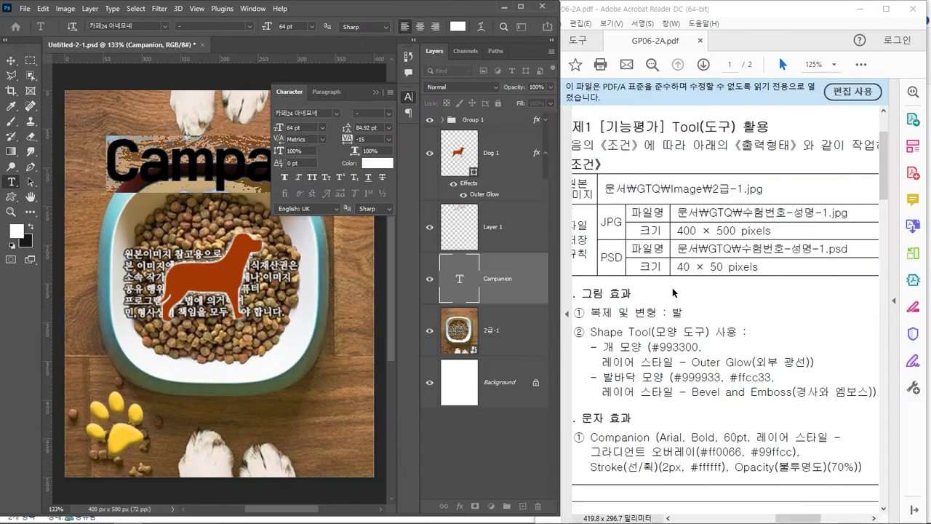
scroll(727, 434, "down", 4)
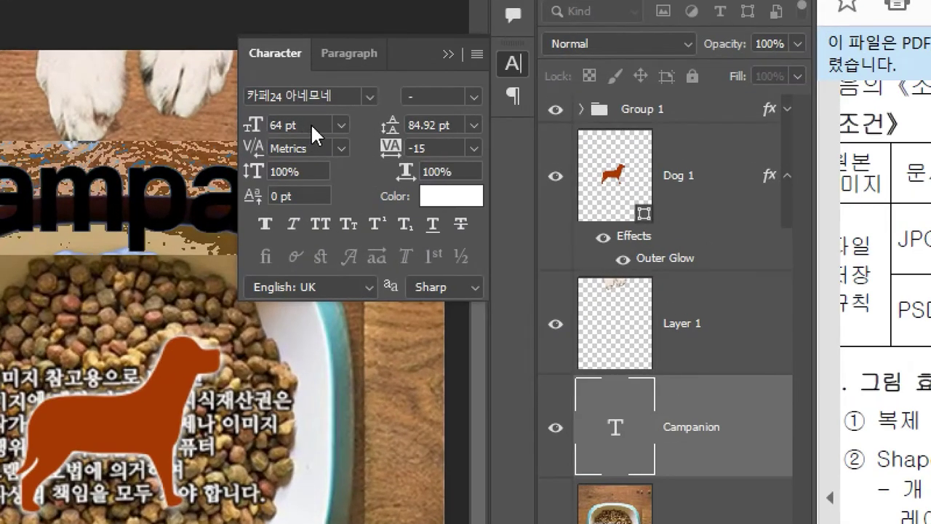
Step: Set the selected text to Arial Bold at 60 pt and collapse the character settings
left_click(311, 123)
type("60")
left_click(370, 95)
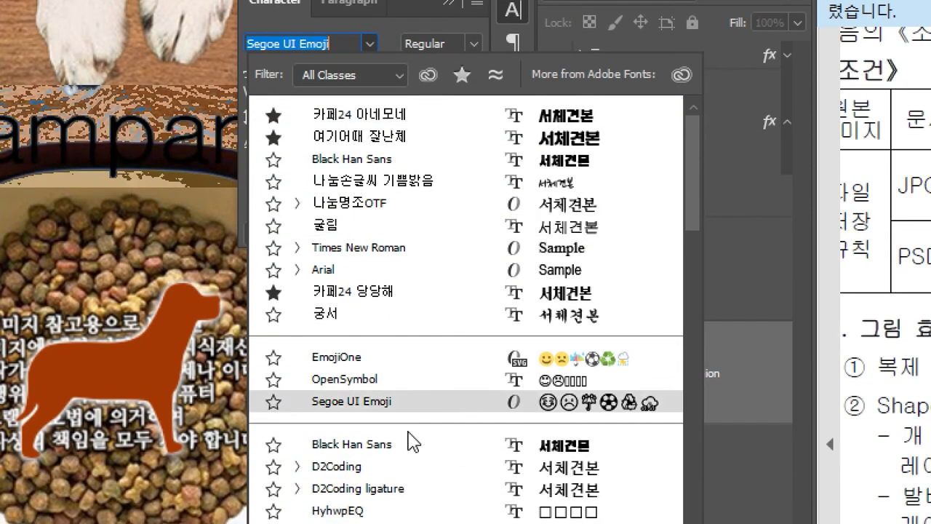
scroll(407, 436, "down", 15)
scroll(399, 465, "down", 1)
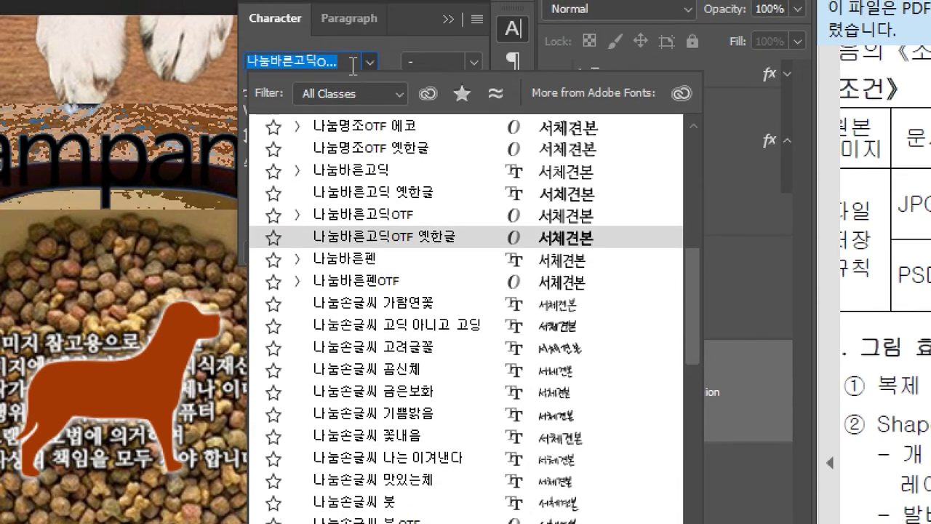
type("ㅁ")
key("BackSpace")
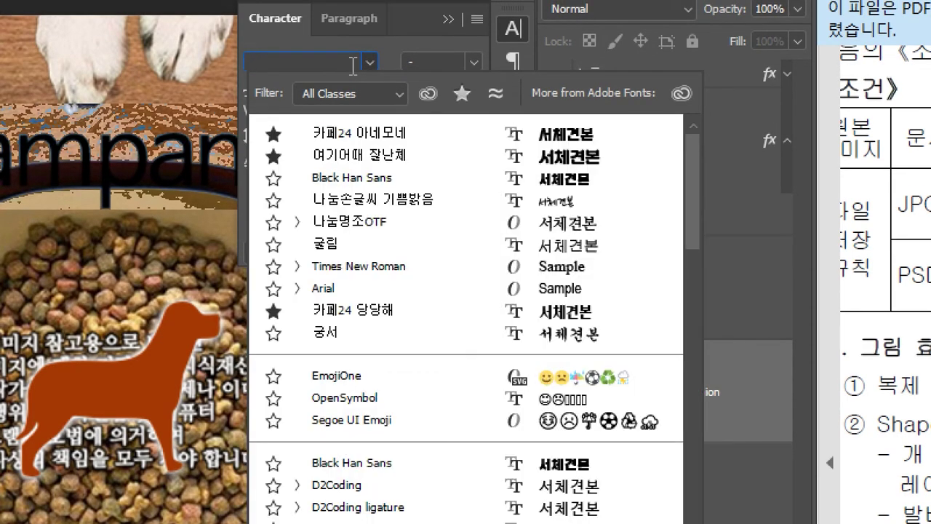
type("Arial")
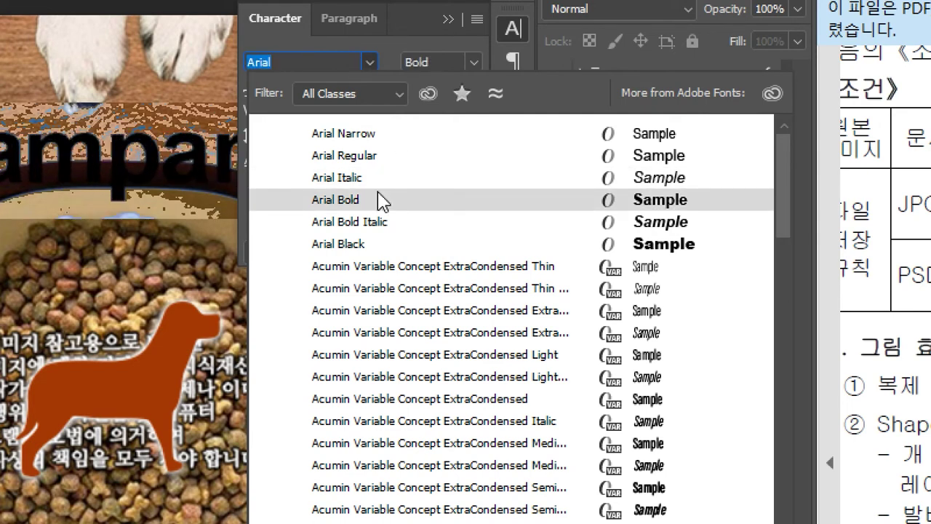
left_click(378, 200)
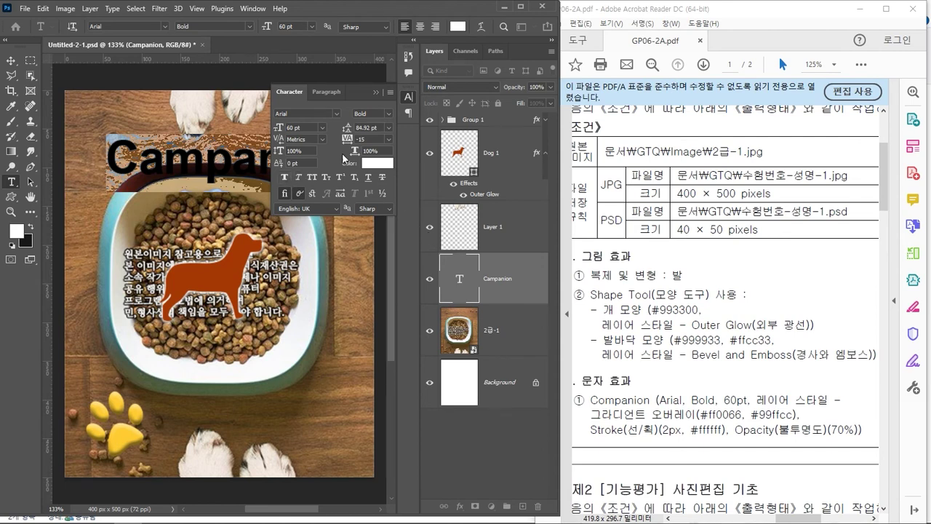
left_click(376, 91)
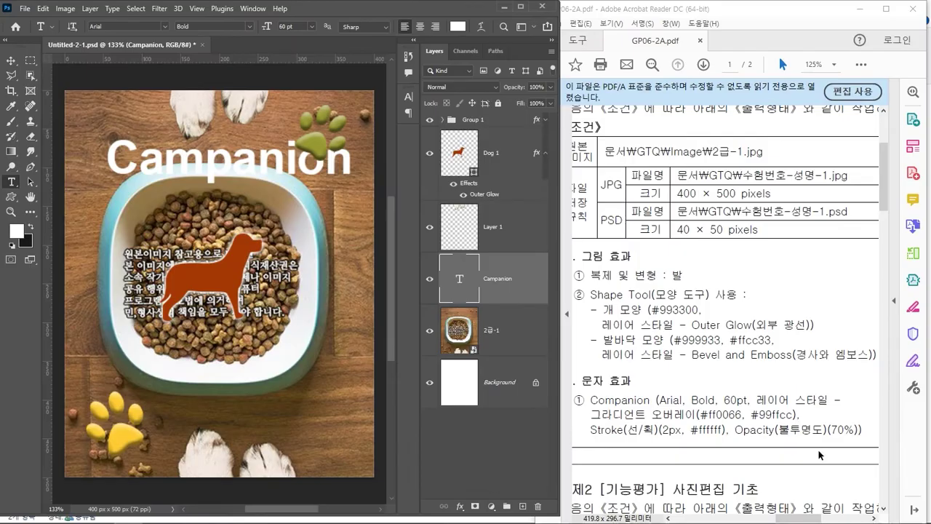
Step: Bring the Campanion text layer to the front of the layer stack and shift the text slightly left
left_click_drag(799, 518, 851, 515)
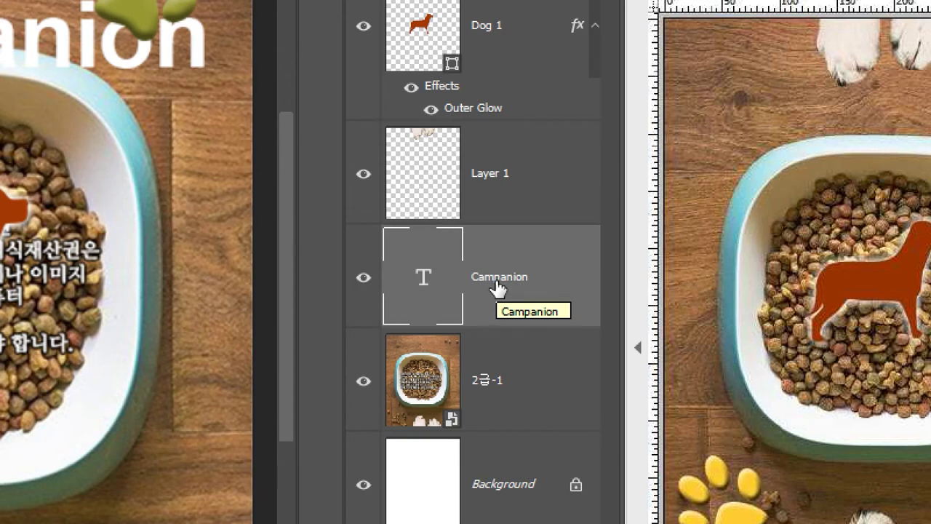
key("ctrl+shift+bracketright")
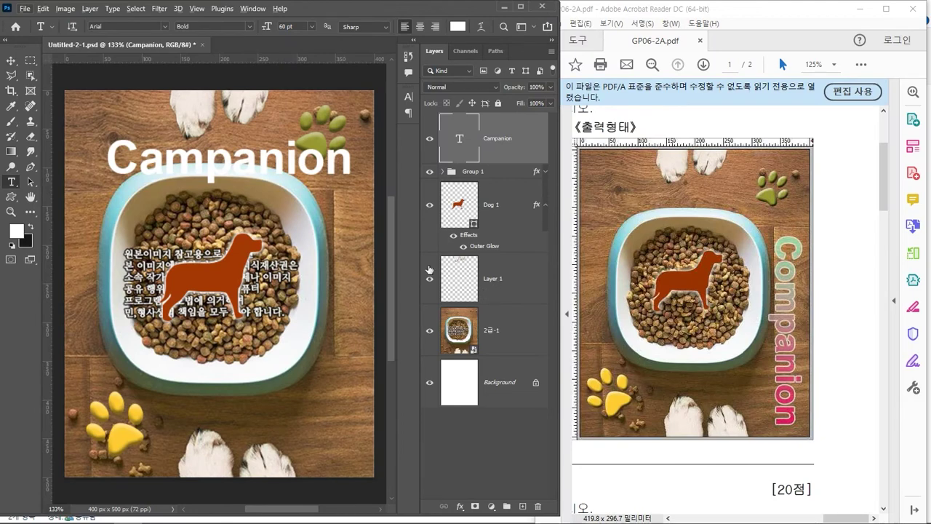
left_click(11, 60)
left_click_drag(248, 163, 216, 168)
Step: Rotate the Campanion text 90° clockwise and position it along the lower right edge of the image
key("ctrl+t")
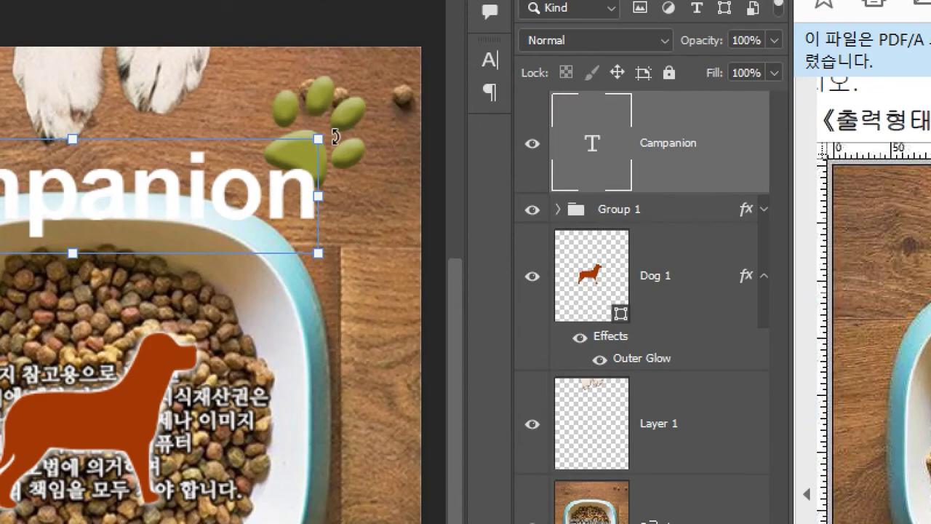
left_click_drag(334, 136, 151, 439)
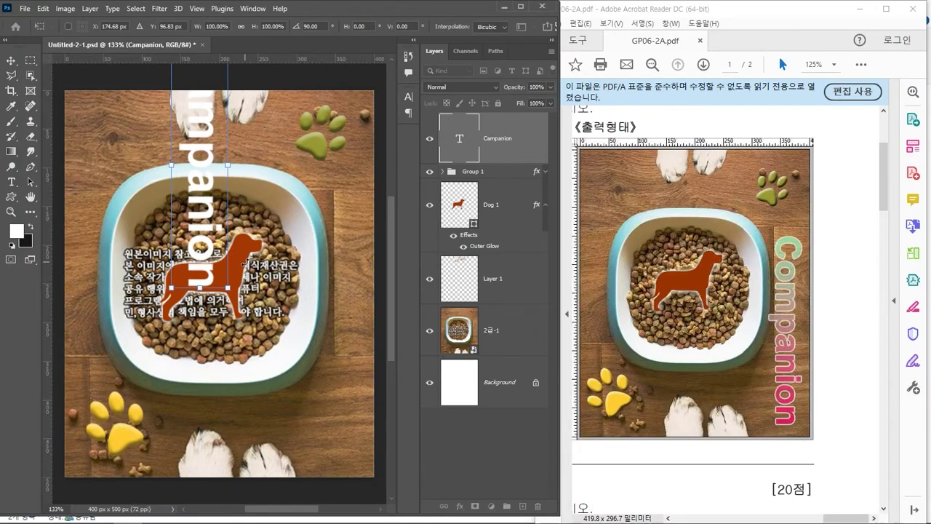
key("Return")
left_click_drag(207, 222, 352, 398)
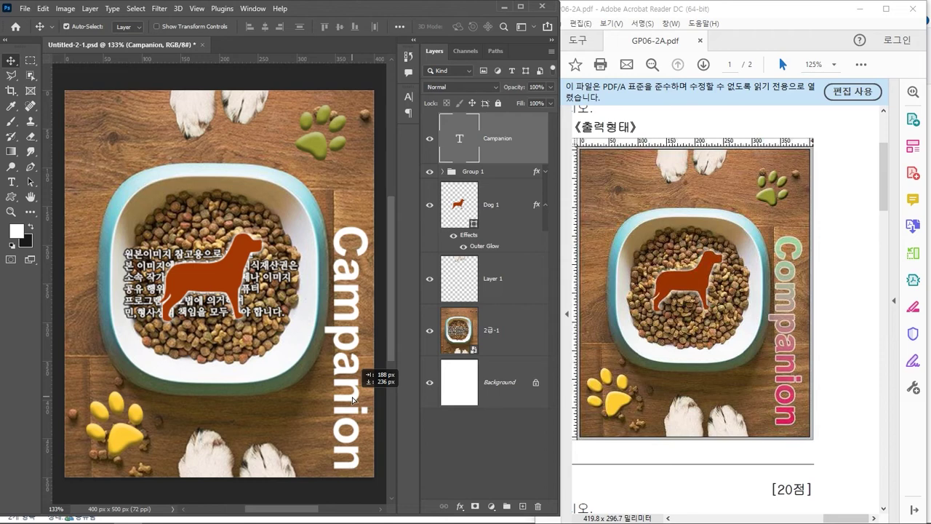
left_click_drag(352, 398, 354, 391)
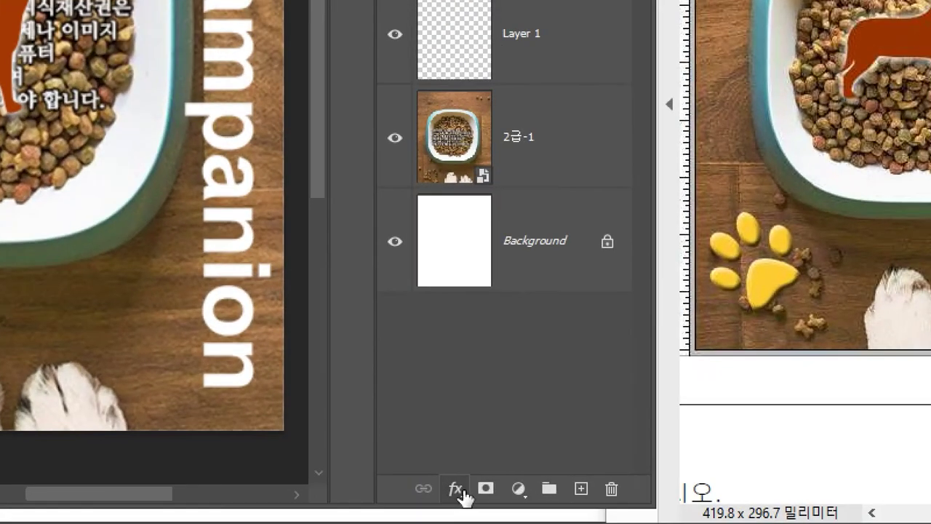
Step: Add a Stroke style to the Campanion text layer, reset it to its default settings and set its color to ffffff
left_click(456, 488)
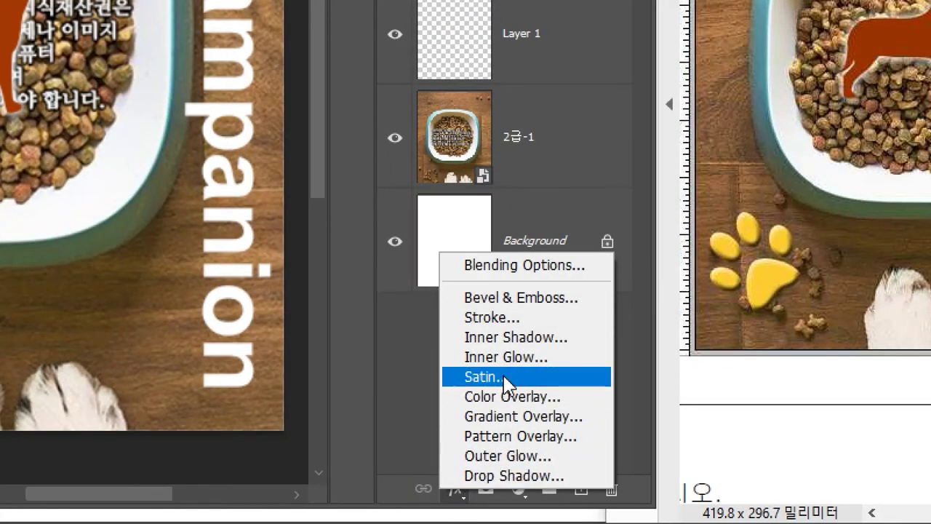
left_click(497, 316)
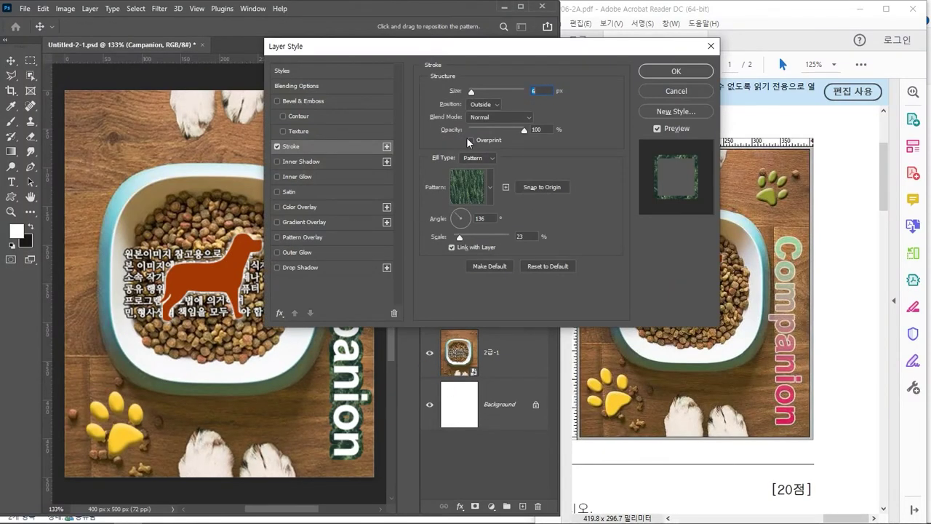
key("alt")
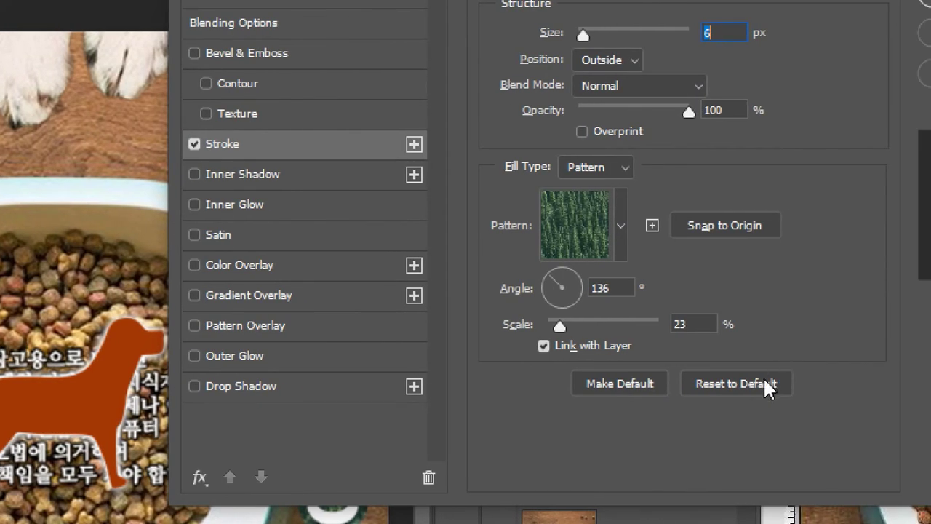
left_click(735, 383)
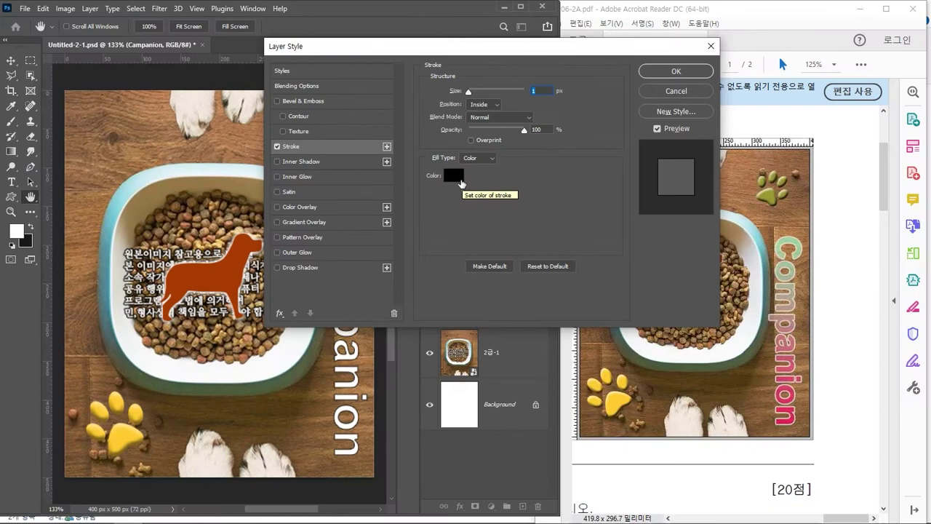
left_click(454, 176)
type("ffffff")
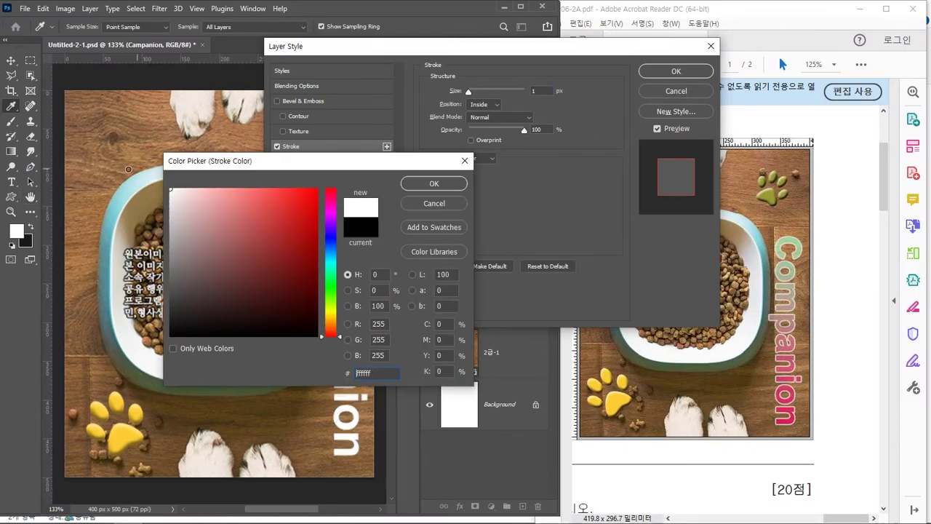
left_click(412, 185)
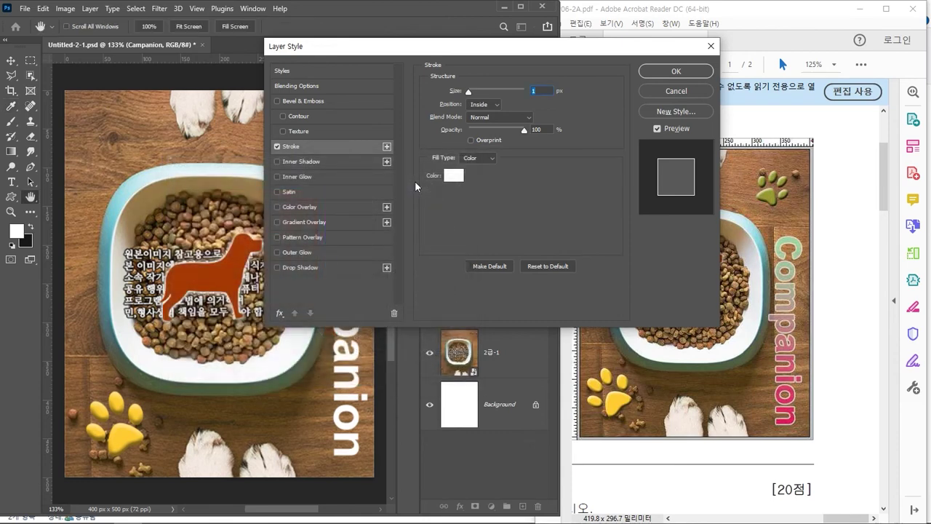
Step: Add a Gradient Overlay to the Campanion text and reset the overlay to its default settings
left_click_drag(567, 53, 418, 84)
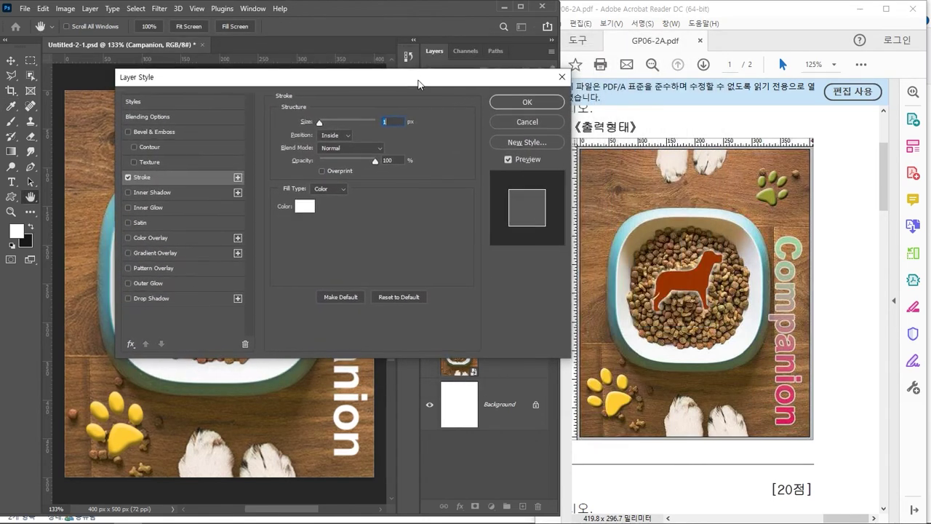
left_click_drag(419, 84, 463, 42)
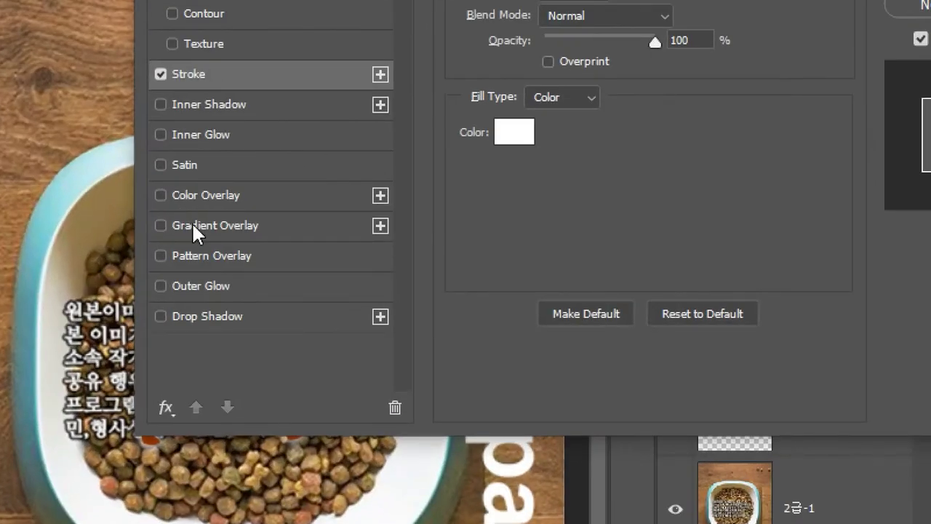
left_click(191, 226)
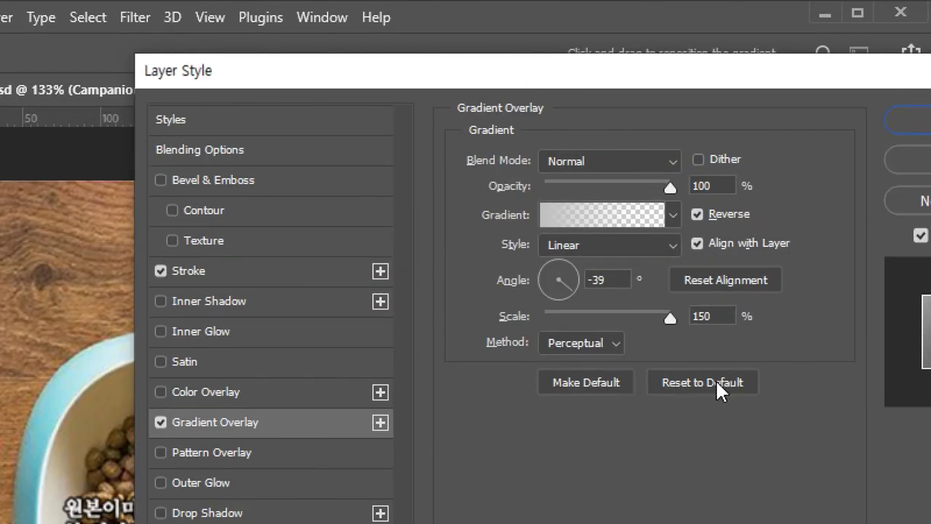
left_click(717, 383)
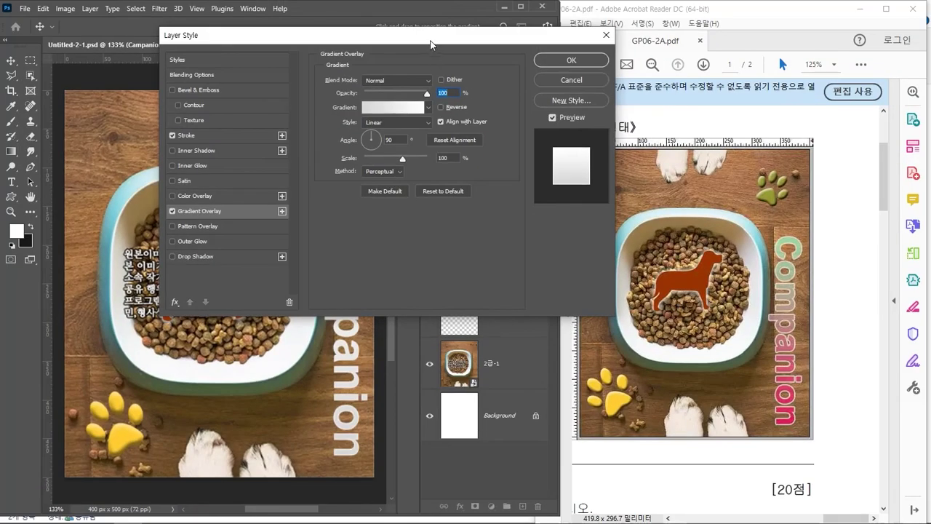
left_click_drag(427, 42, 383, 75)
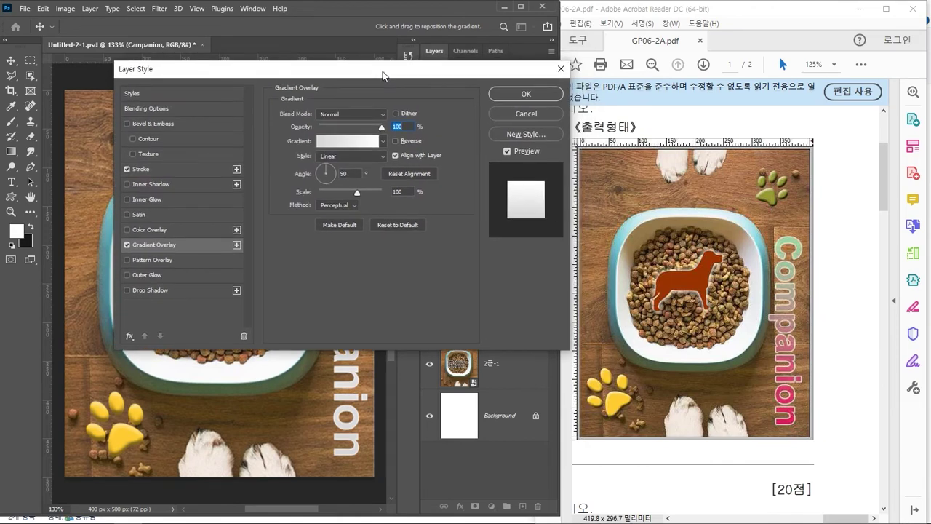
Step: Edit the overlay gradient and set its starting color stop to ff0066, as listed in the exam sheet's text effect conditions
left_click(755, 21)
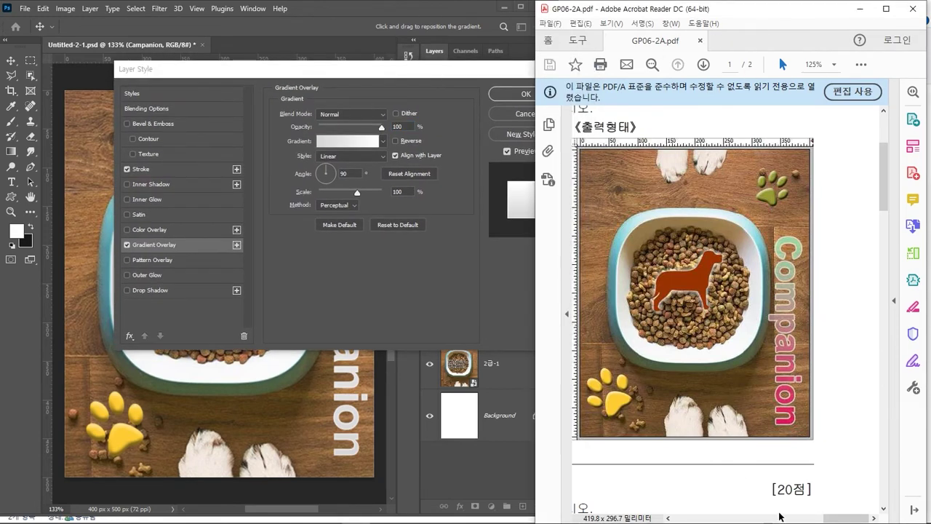
left_click_drag(836, 518, 777, 514)
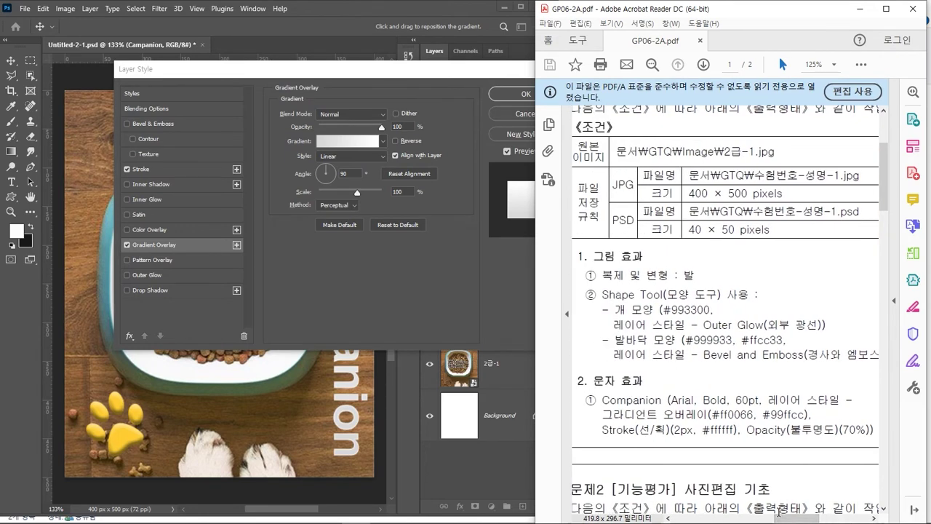
left_click(390, 80)
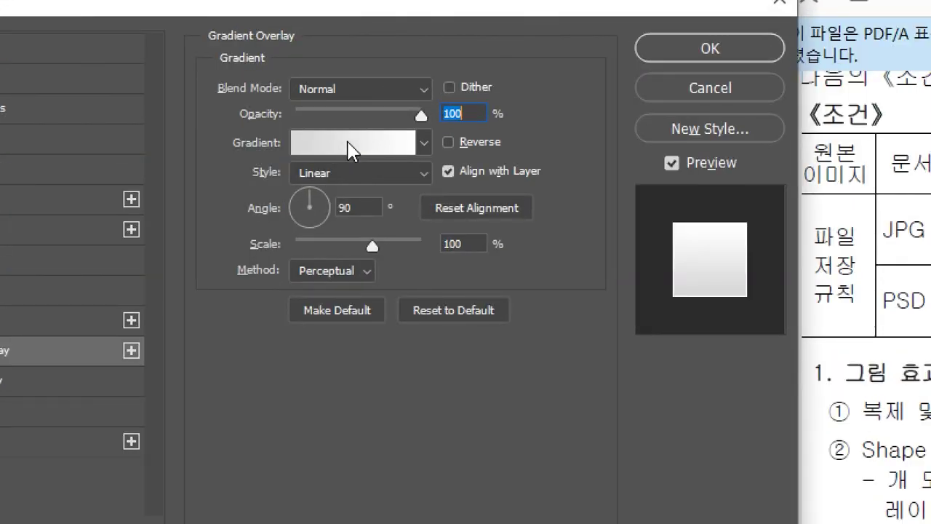
left_click(349, 143)
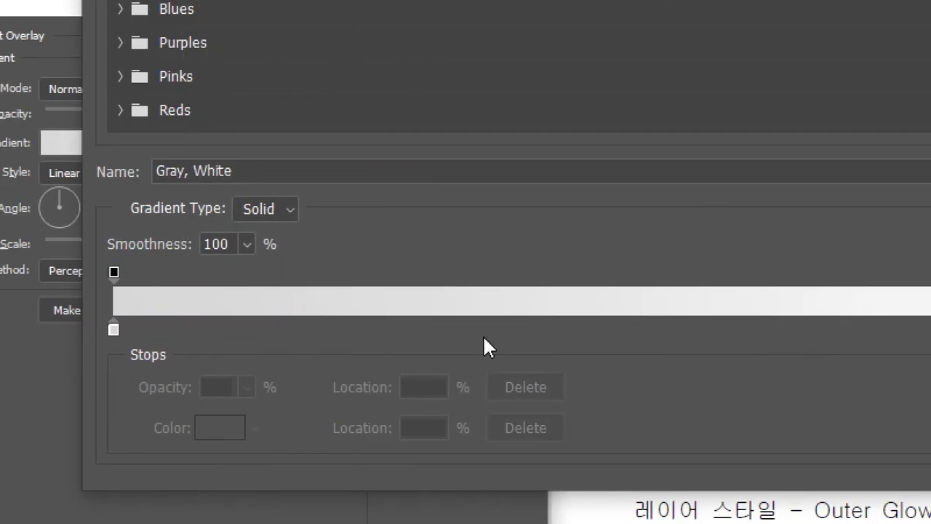
left_click(113, 329)
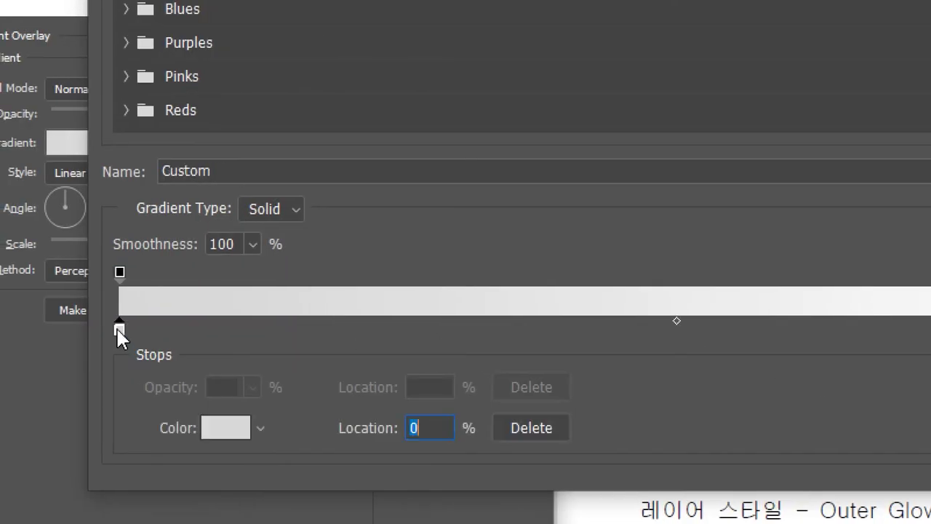
double_click(120, 332)
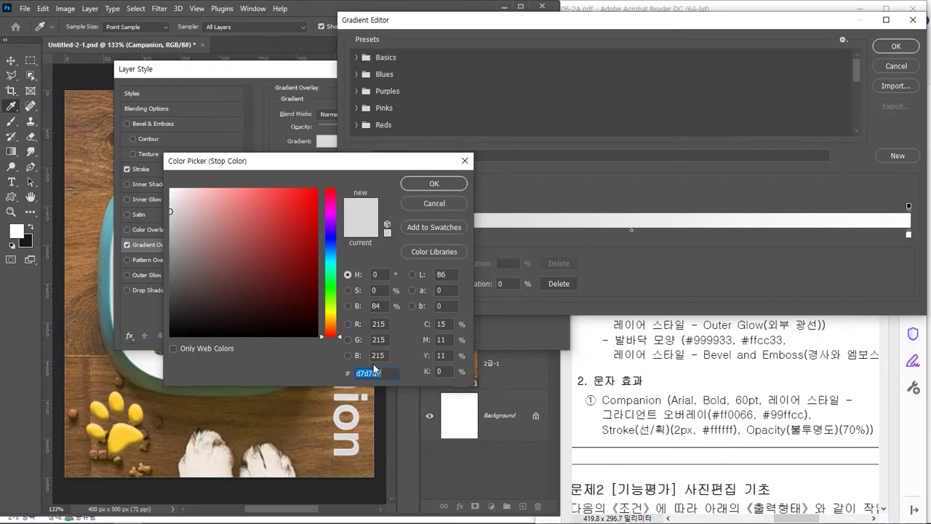
type("ff")
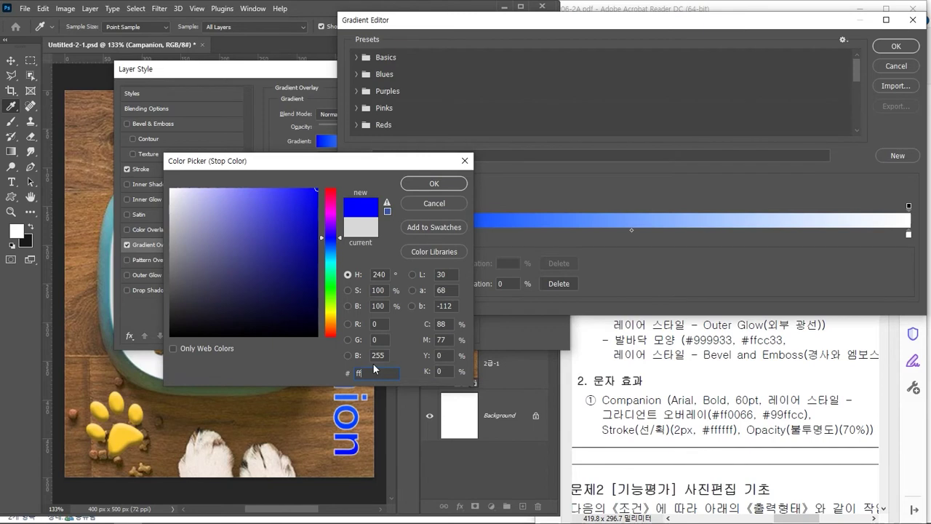
type("0066")
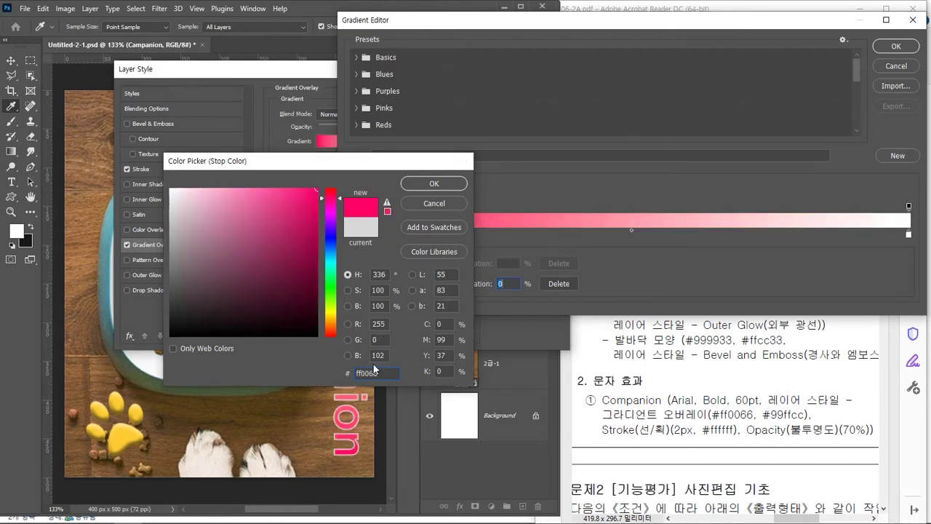
key("Return")
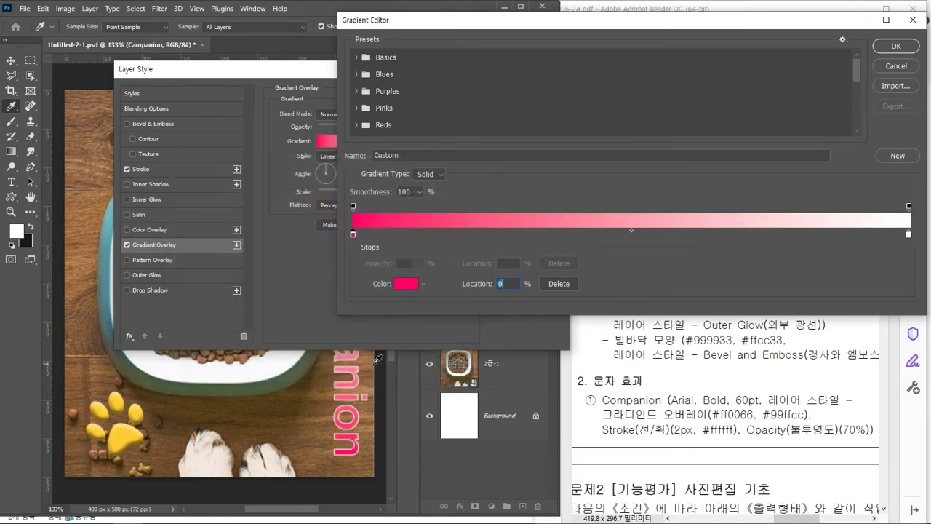
Step: Set the gradient's end color stop to 99ffcc, save the gradient as a new preset and apply it to the overlay
double_click(909, 235)
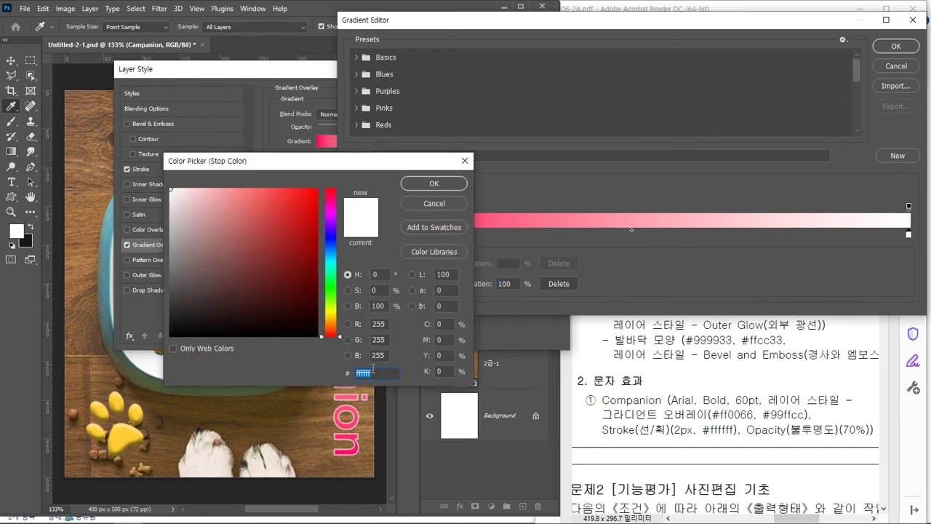
type("99ffcc")
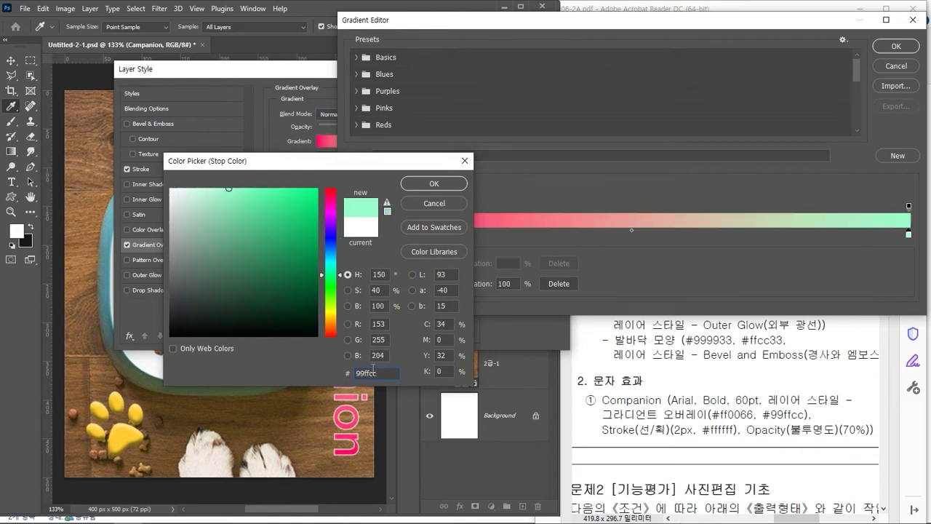
key("Return")
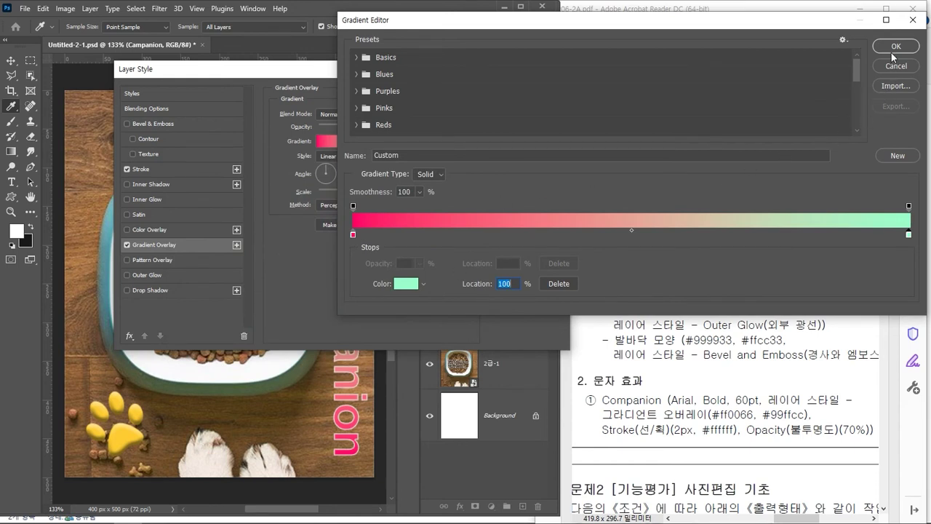
left_click(898, 156)
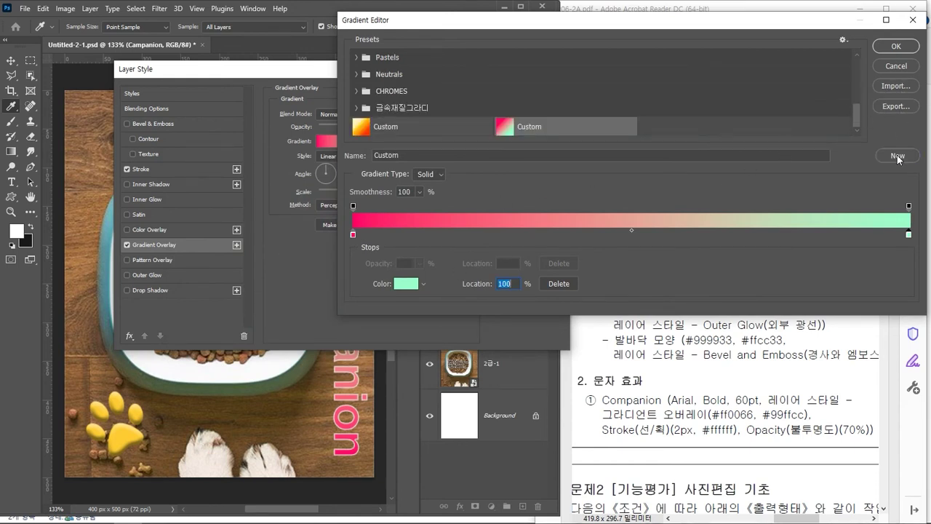
left_click(895, 46)
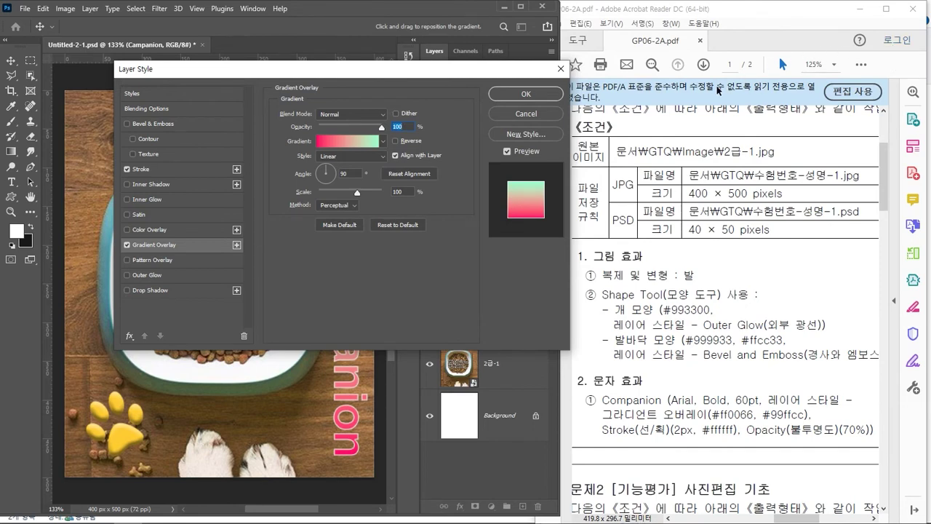
Step: Check the text against the exam sheet's sample output and conditions, and set its stroke size to 2 px
left_click_drag(464, 78, 301, 40)
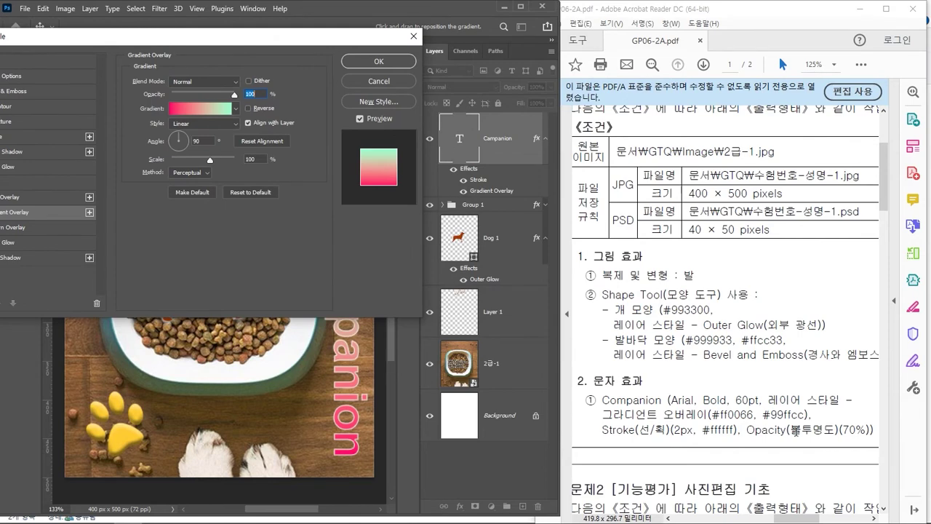
left_click(807, 518)
left_click_drag(800, 518, 848, 521)
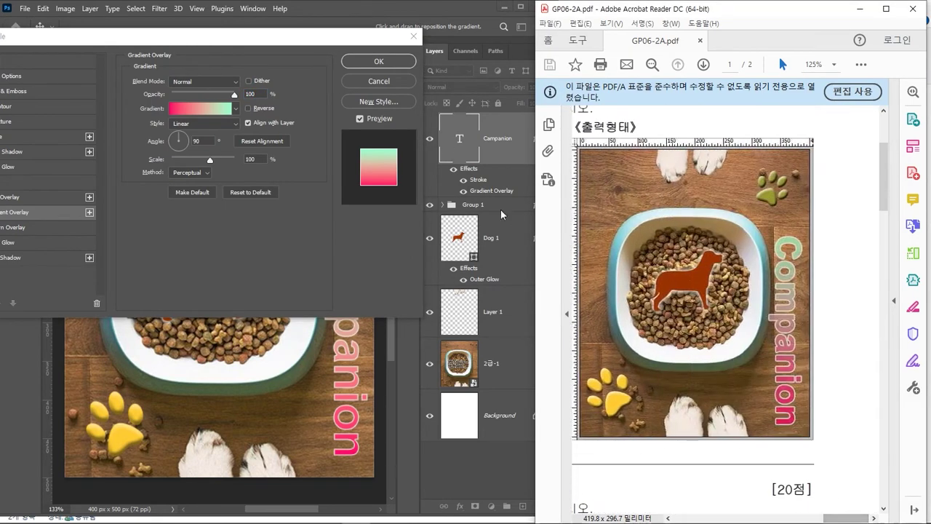
left_click_drag(348, 37, 490, 64)
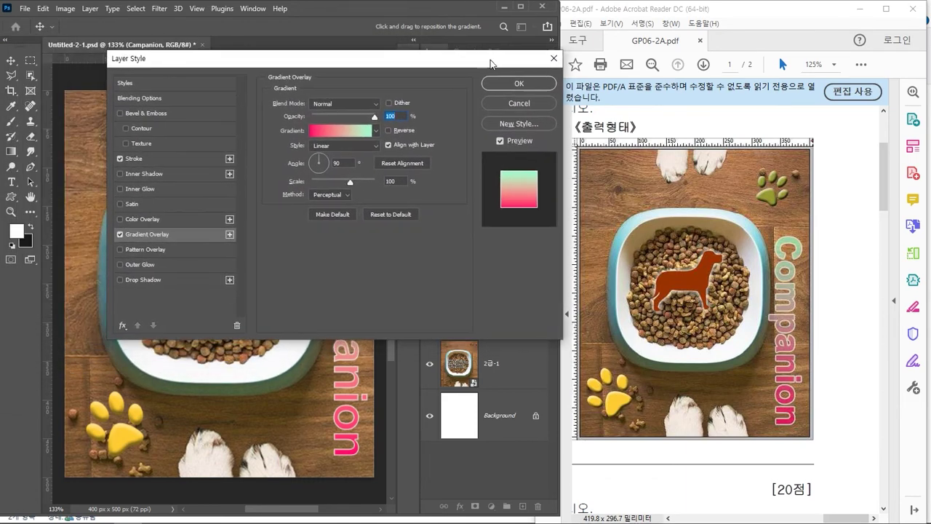
left_click_drag(847, 518, 798, 519)
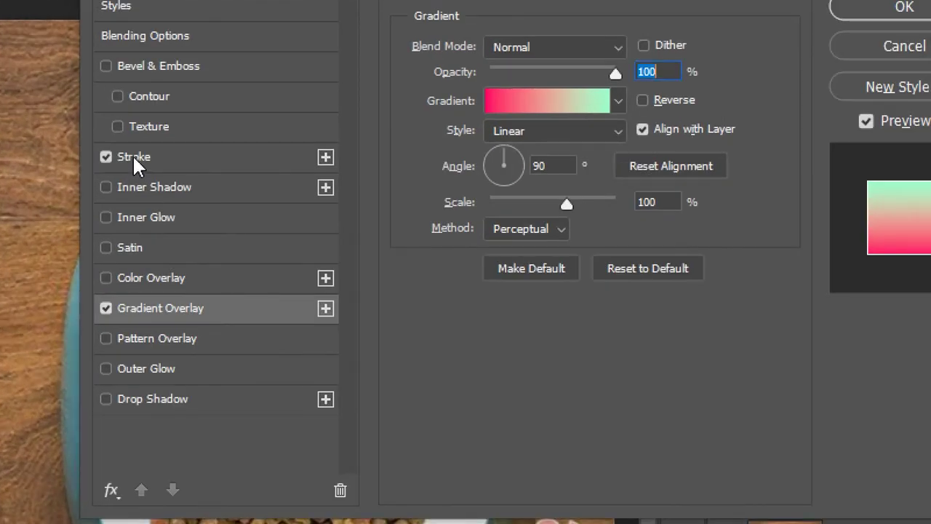
left_click(135, 158)
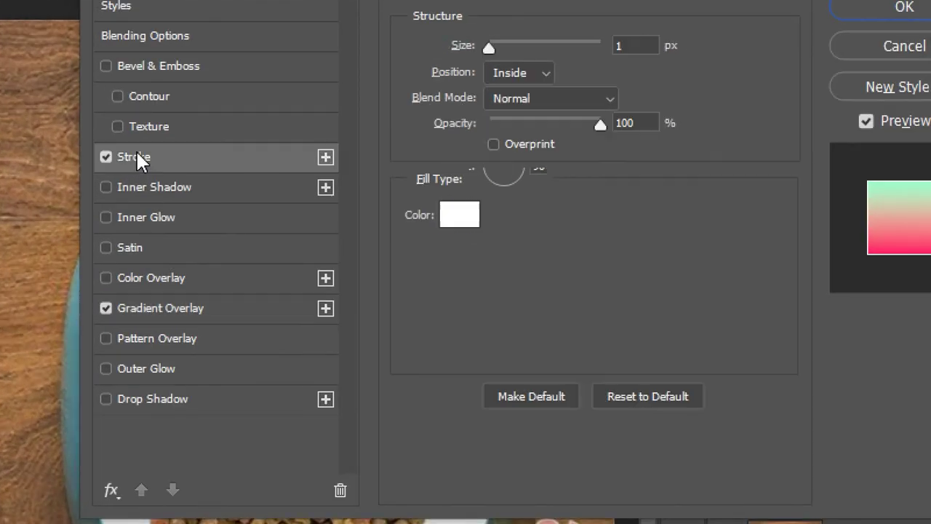
double_click(642, 67)
type("2")
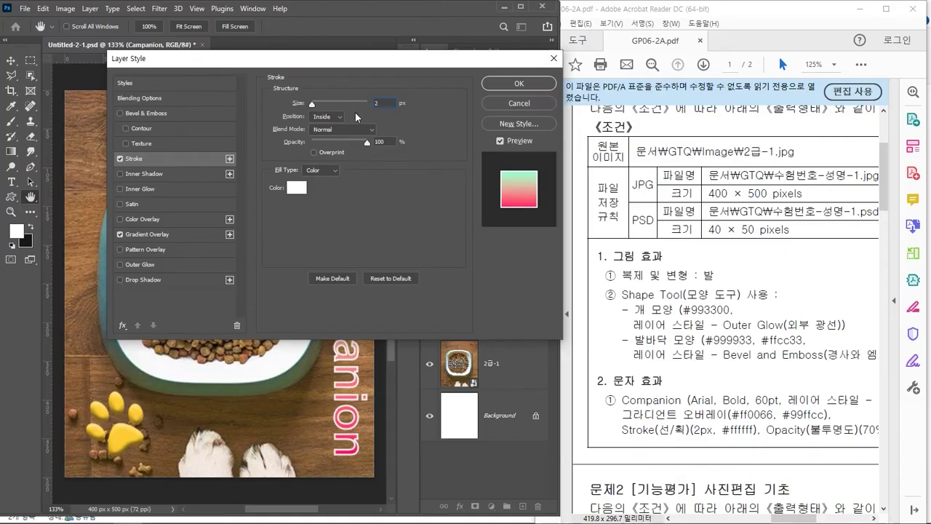
Step: Compare the stroke with the sample output and set the stroke position of the Campanion text to Outside
left_click_drag(394, 68, 272, 32)
left_click_drag(792, 518, 842, 519)
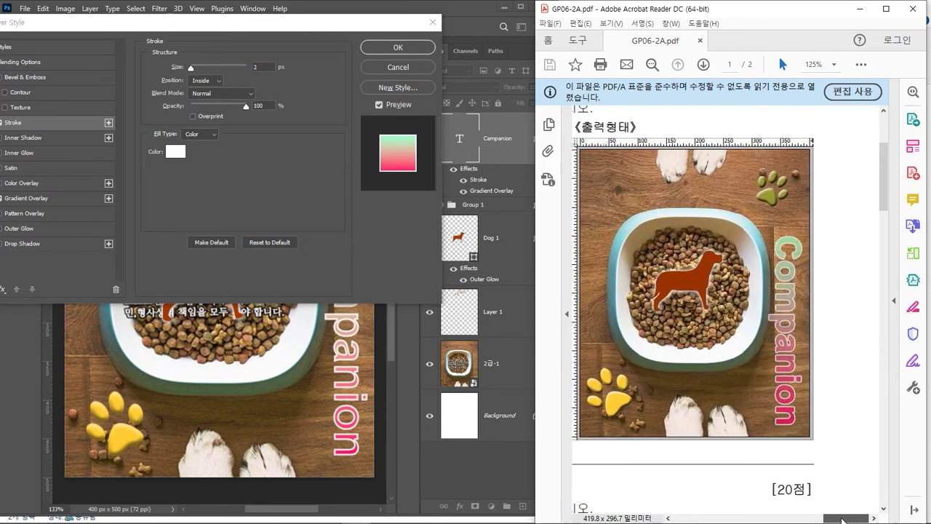
key("alt")
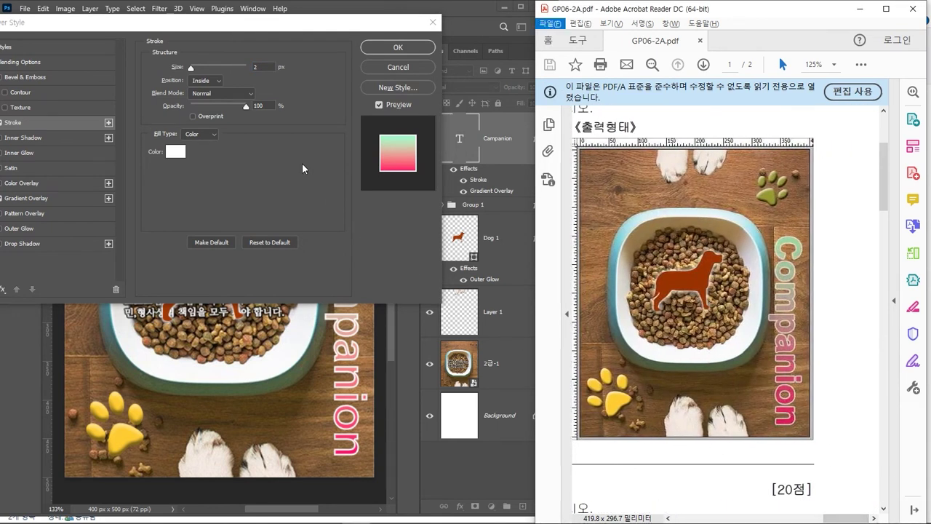
left_click(210, 85)
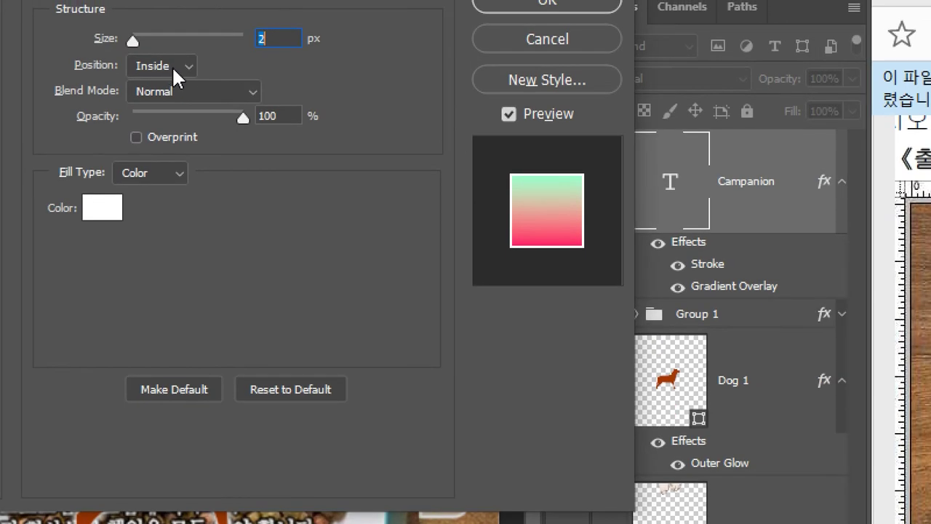
left_click(178, 67)
left_click(172, 85)
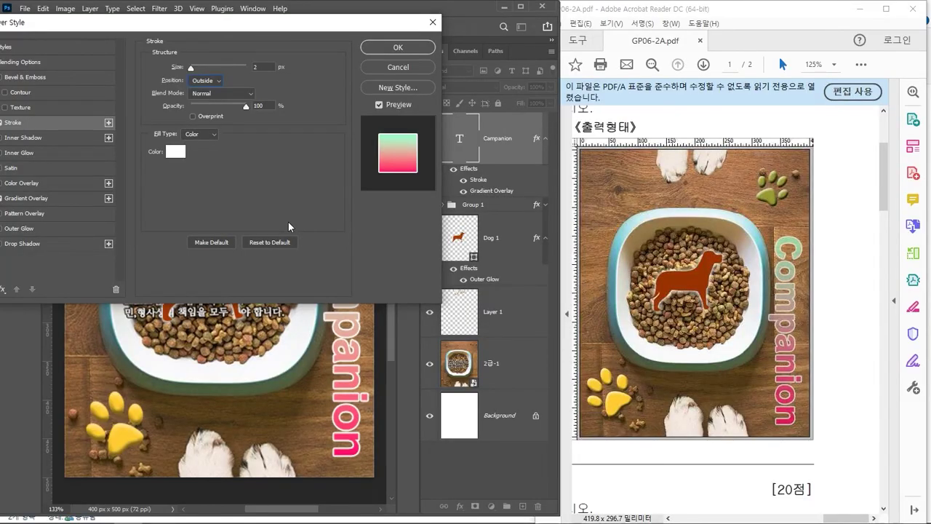
Step: Compare the styled vertical text with the exam sheet's sample output and apply its stroke and gradient overlay layer style
key("alt")
left_click_drag(320, 29, 144, 40)
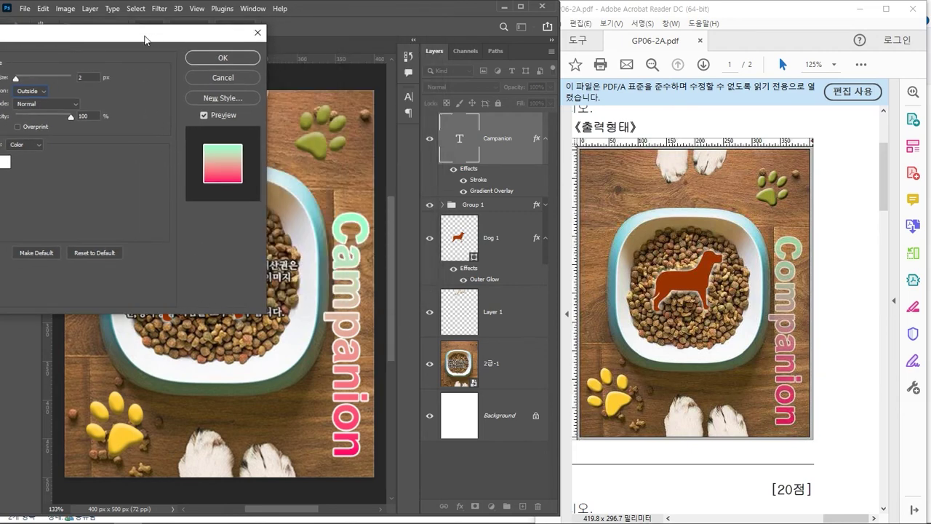
left_click_drag(147, 37, 235, 49)
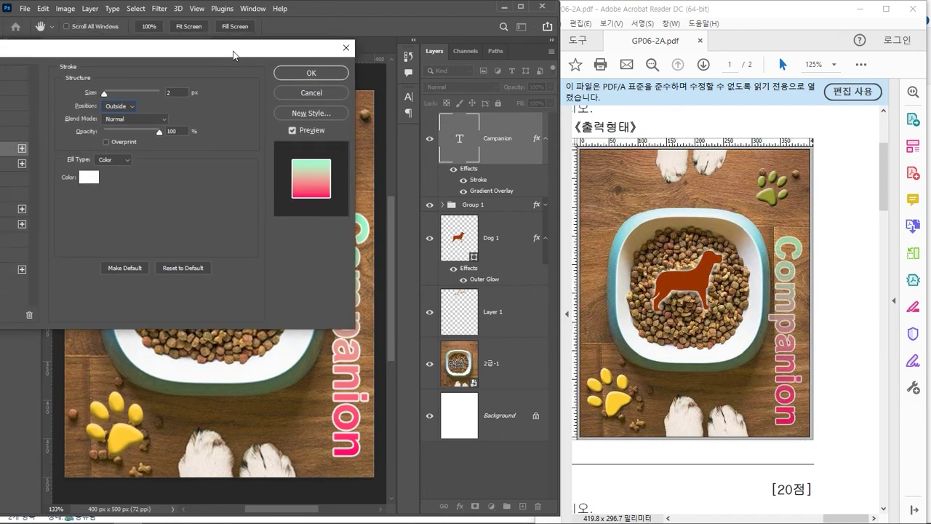
left_click(311, 71)
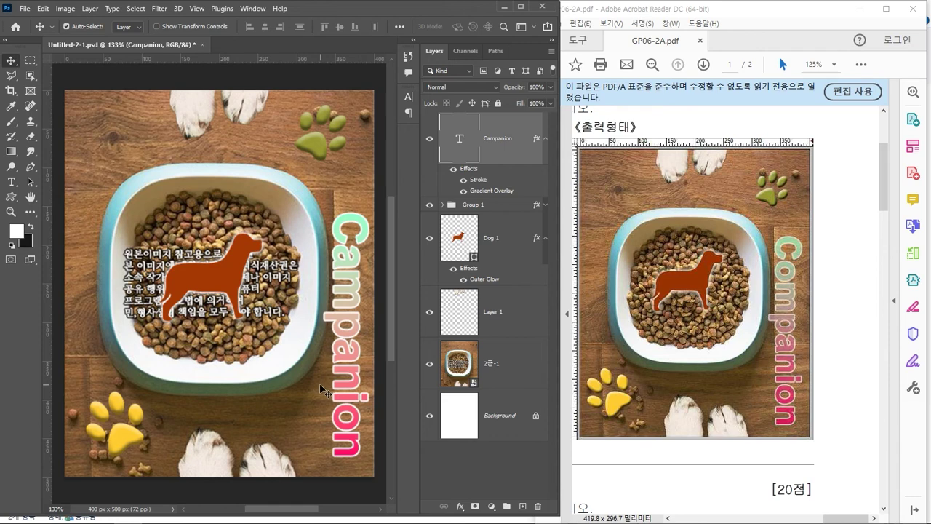
Step: Select the 2급-1 photo layer and save the finished composition in the existing PSD file
left_click(291, 406)
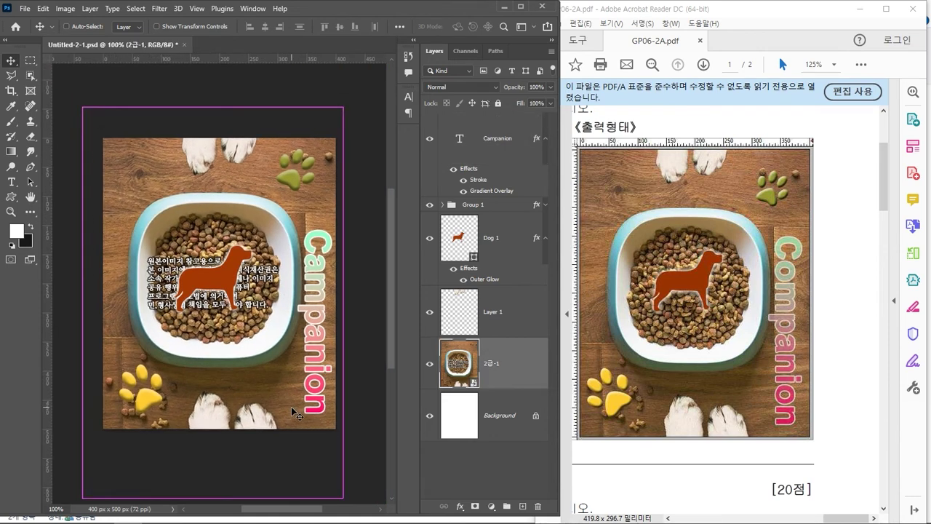
key("ctrl+1")
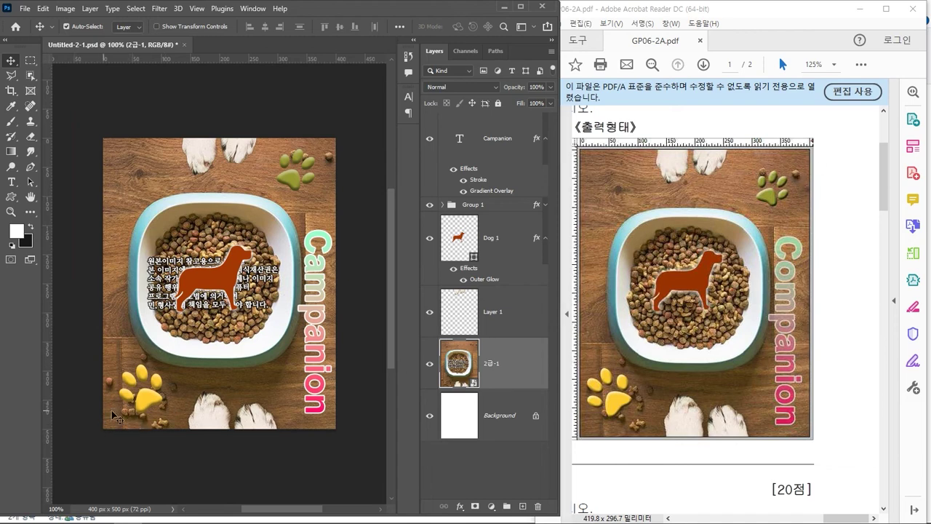
key("ctrl+s")
key("ctrl")
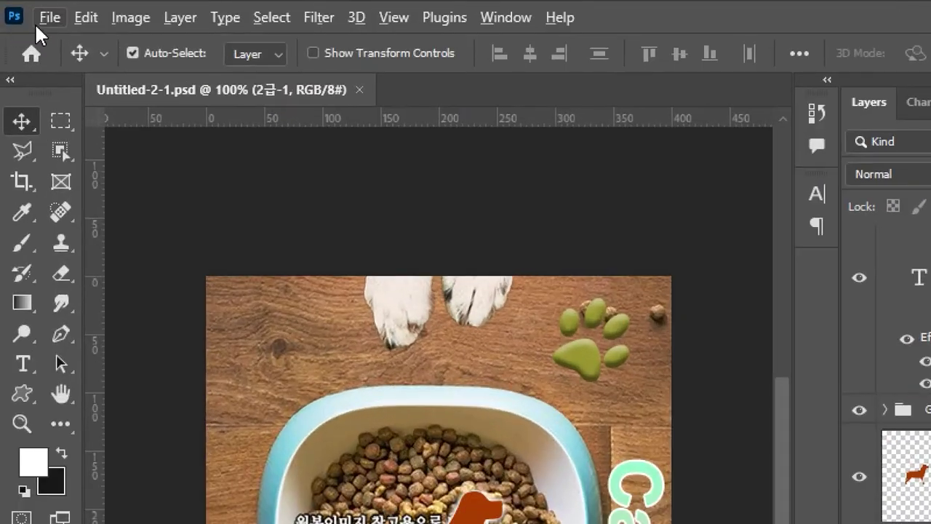
Step: Start a Save for Web (Legacy) export with the JPEG High preset and set its compression quality to Maximum
left_click(45, 15)
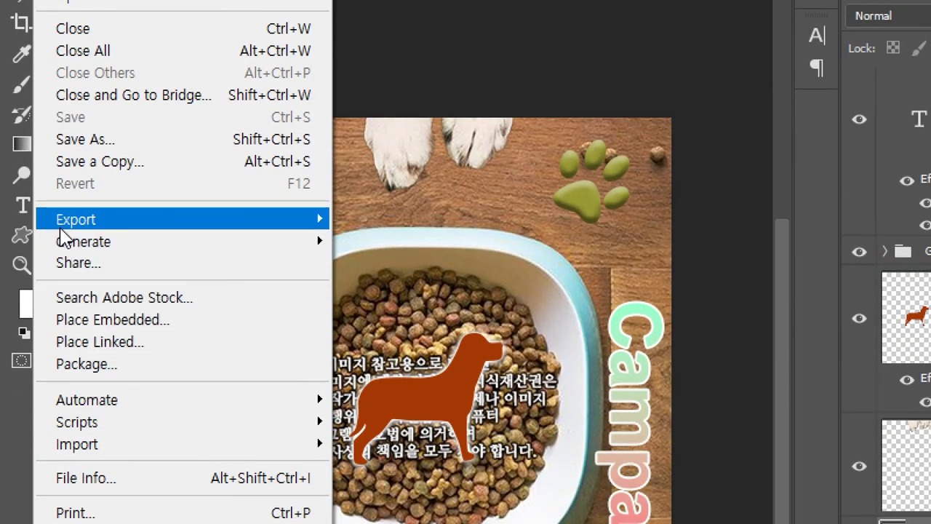
mouse_move(62, 221)
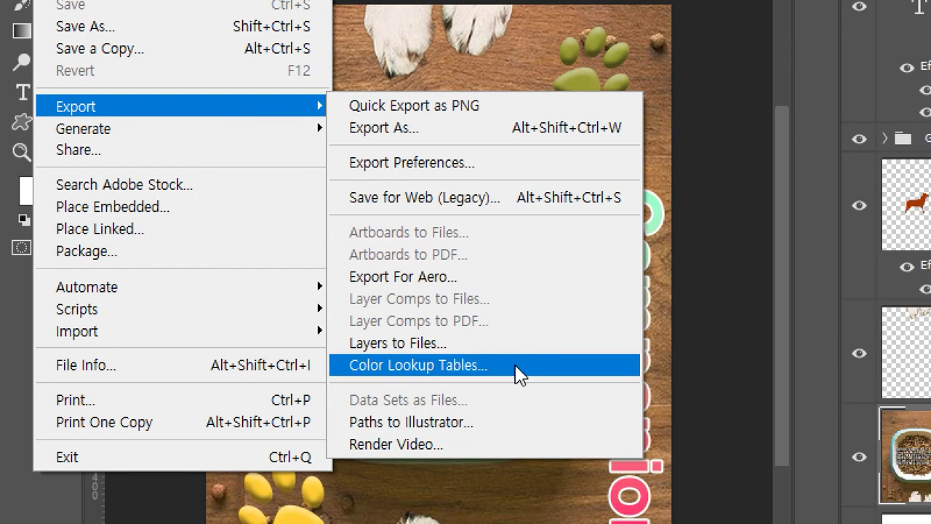
left_click(500, 204)
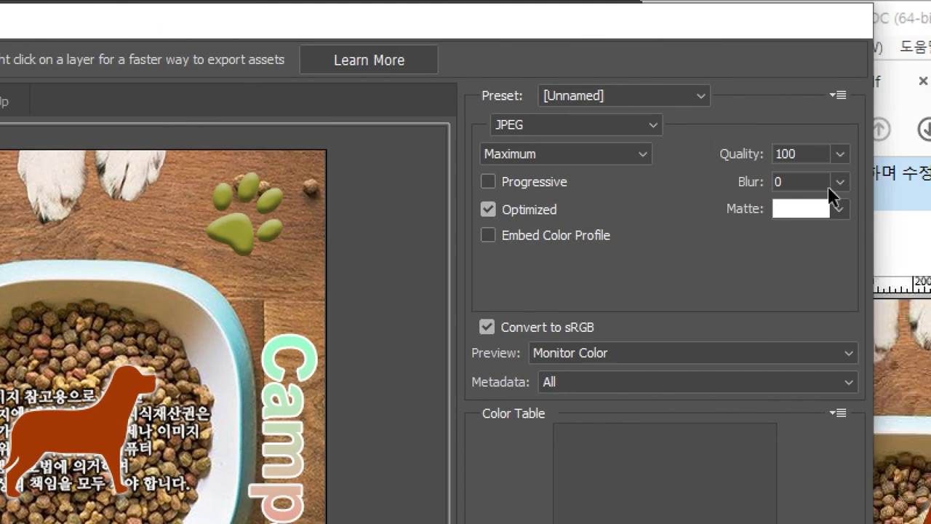
left_click(652, 100)
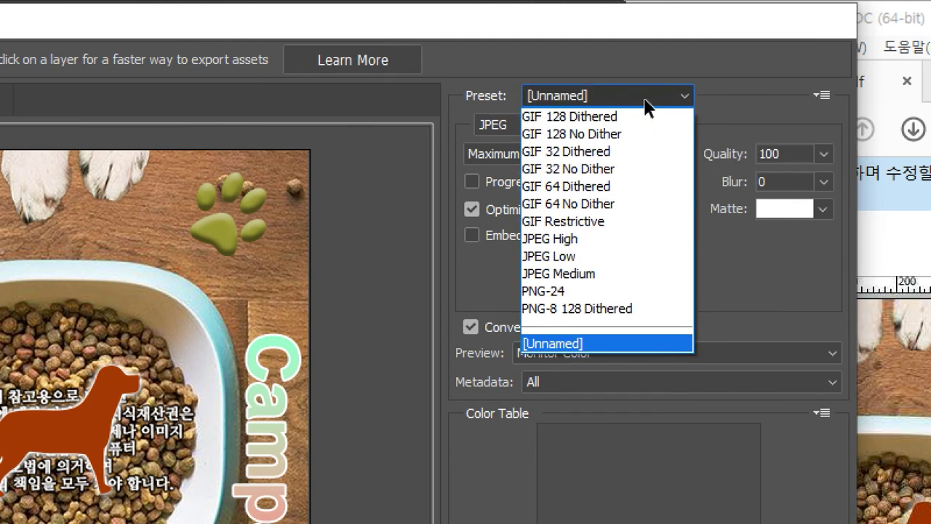
left_click(571, 240)
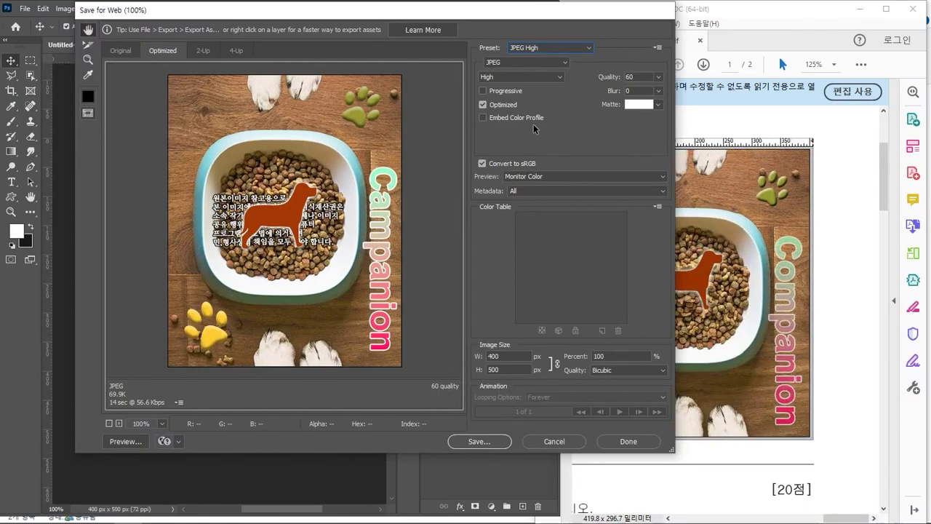
key("alt")
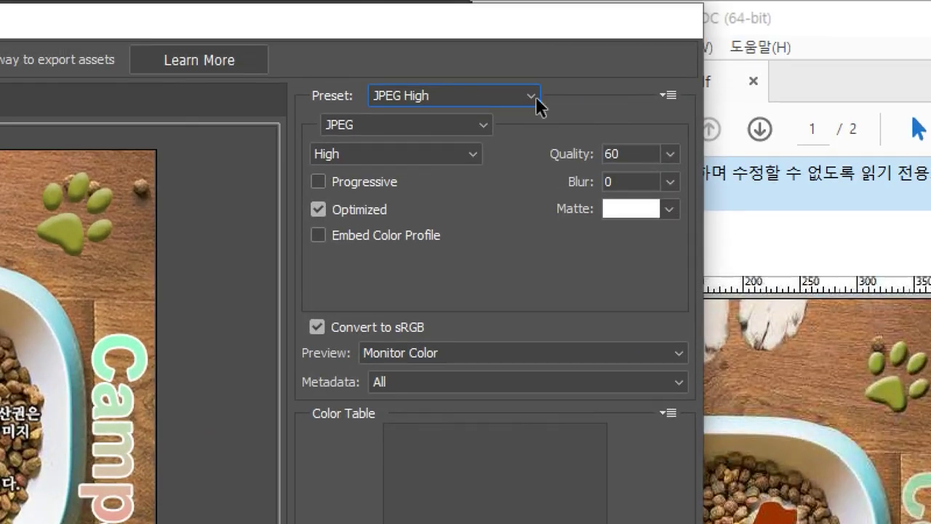
left_click(474, 75)
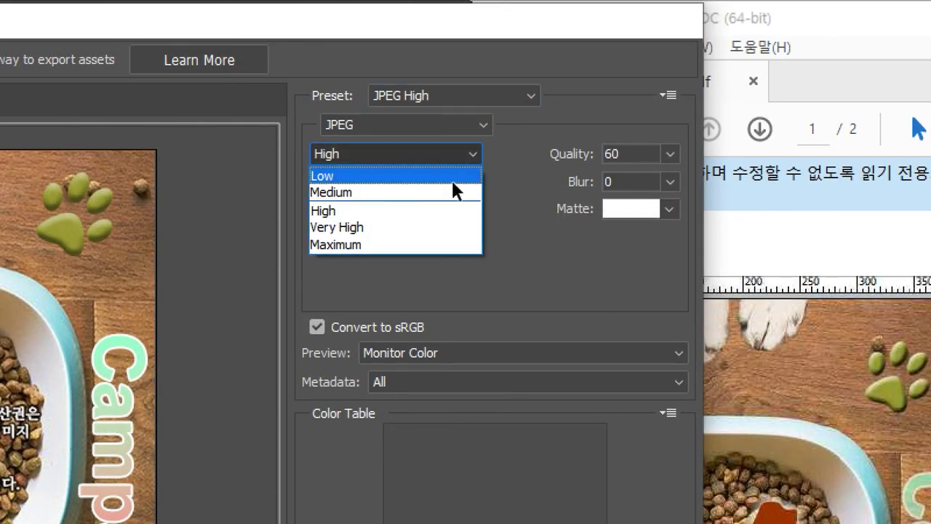
left_click(380, 238)
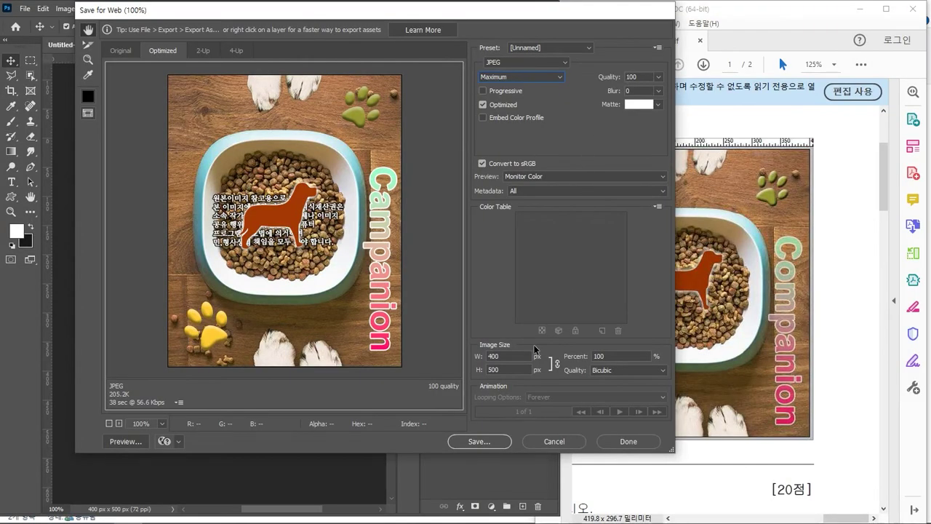
Step: Save the optimized JPEG as Untitled-2-1.jpg in the 문서 (Documents) library
left_click(478, 442)
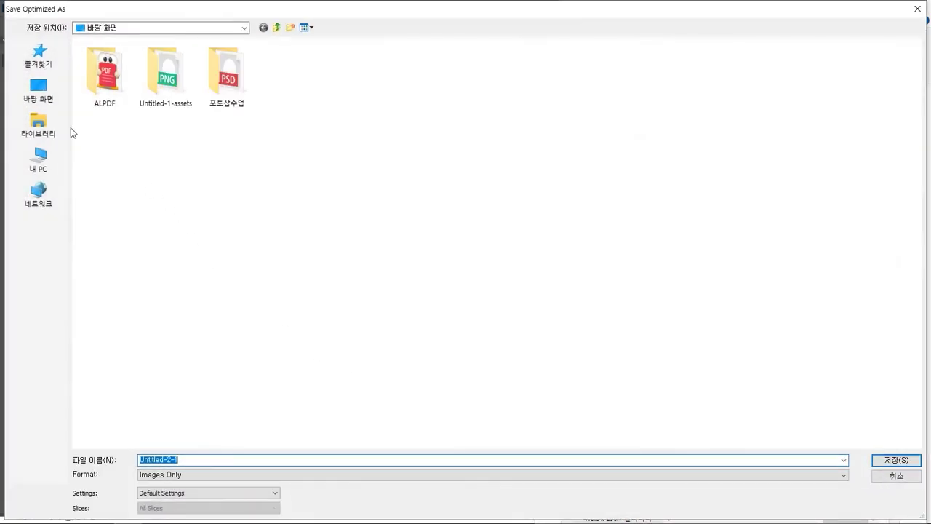
left_click(37, 125)
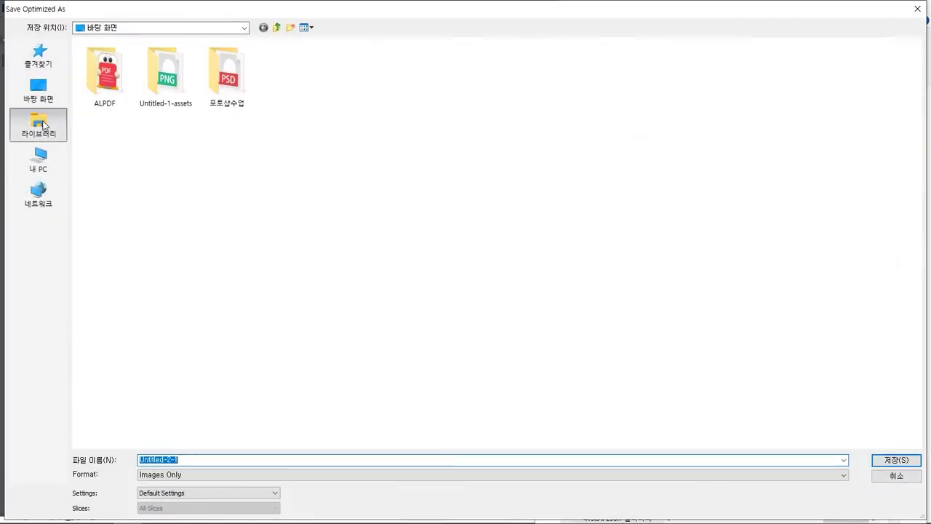
double_click(131, 57)
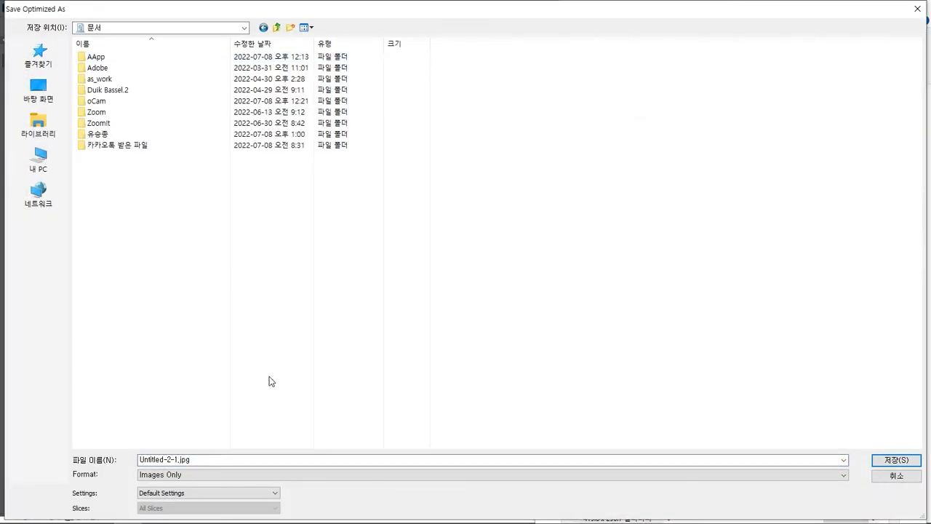
left_click(891, 460)
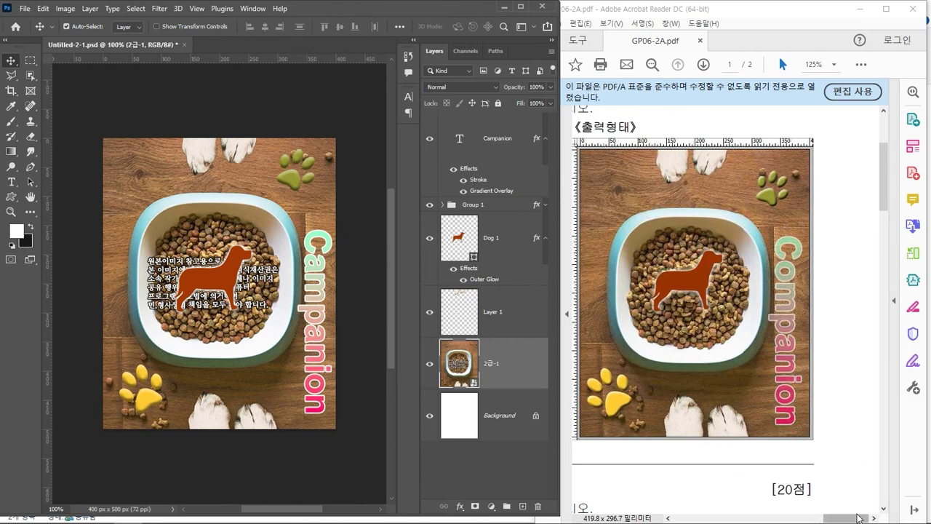
Step: Following the exam sheet's PSD saving rule, resize the image to 40 × 50 px and save the document
left_click(844, 520)
left_click_drag(844, 520, 805, 518)
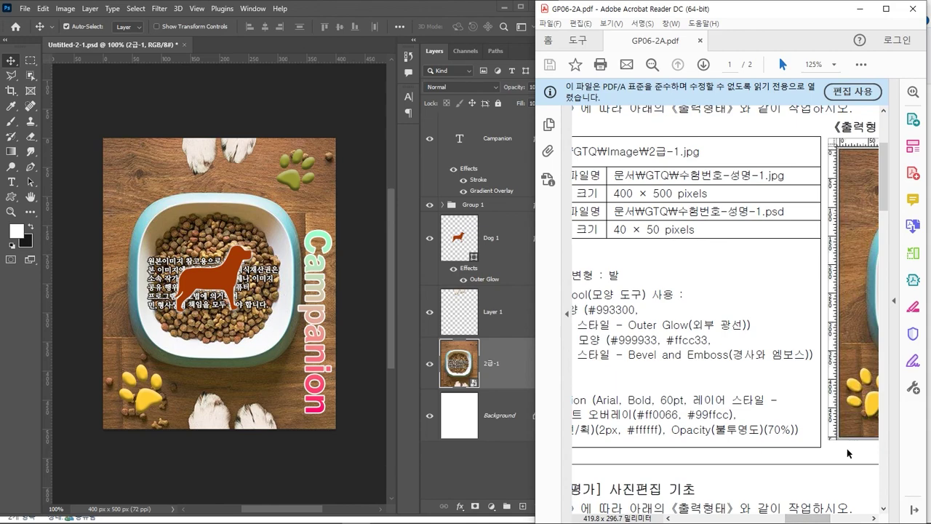
scroll(807, 518, "left", 2)
scroll(813, 520, "left", 2)
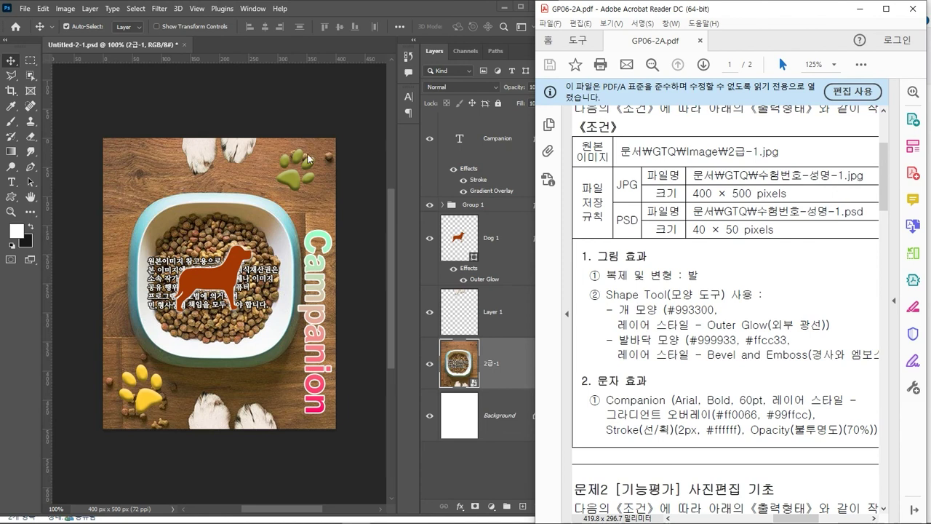
left_click(14, 64)
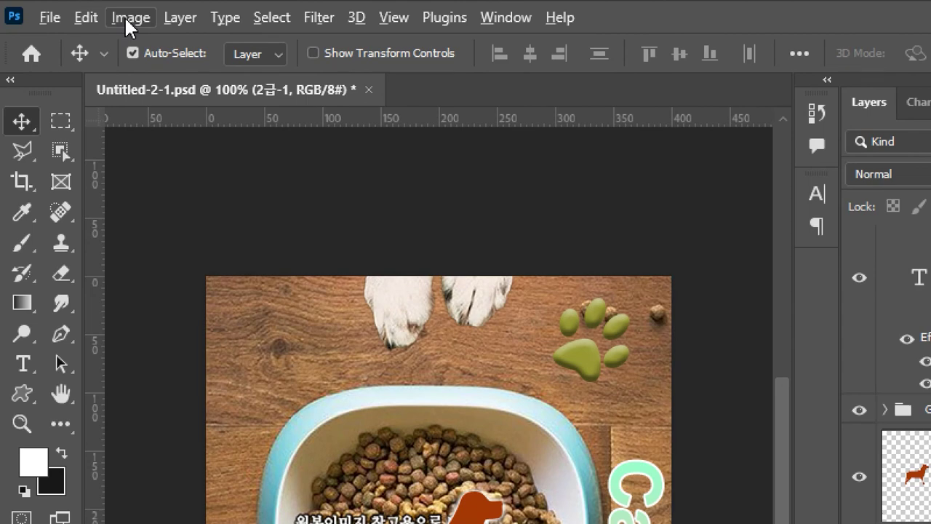
left_click(125, 19)
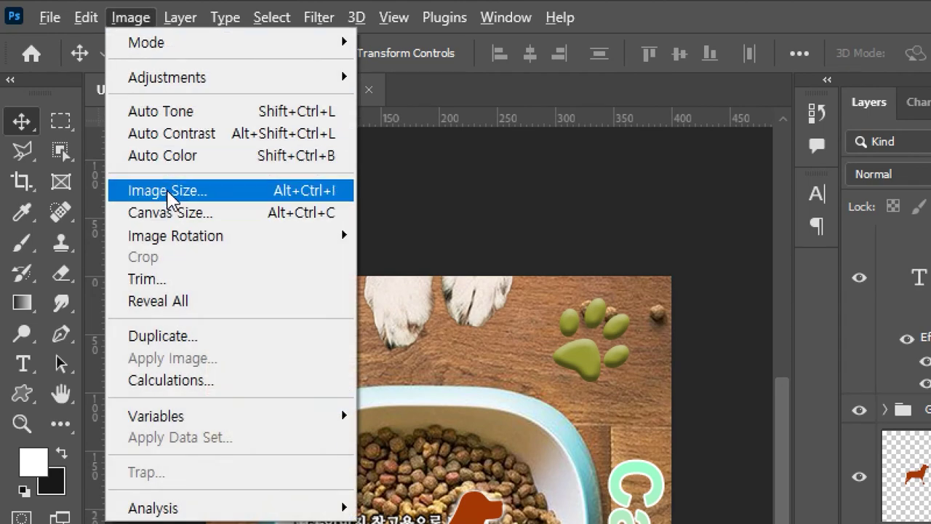
left_click(169, 190)
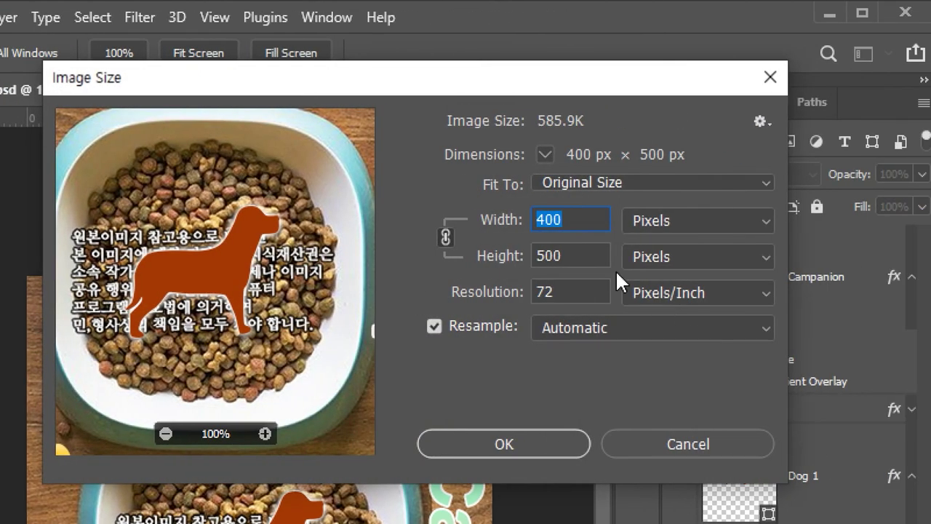
left_click(565, 220)
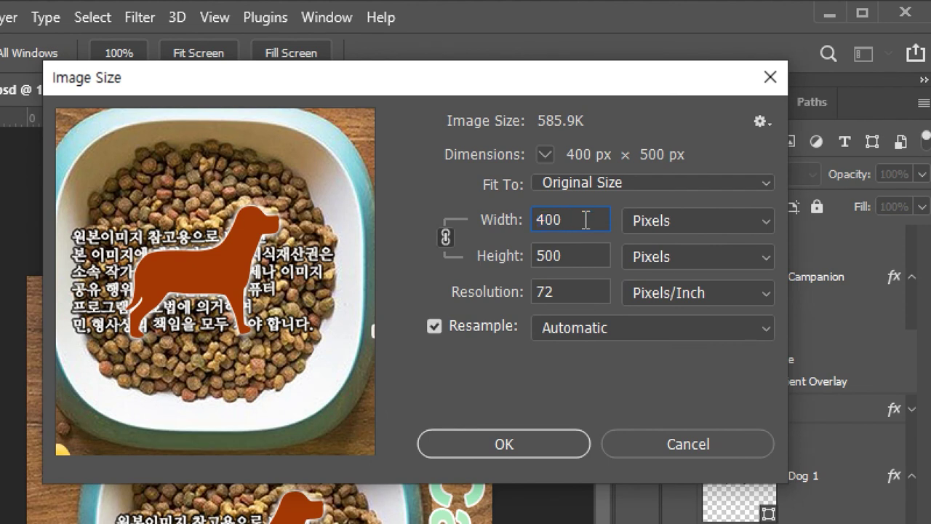
key("BackSpace")
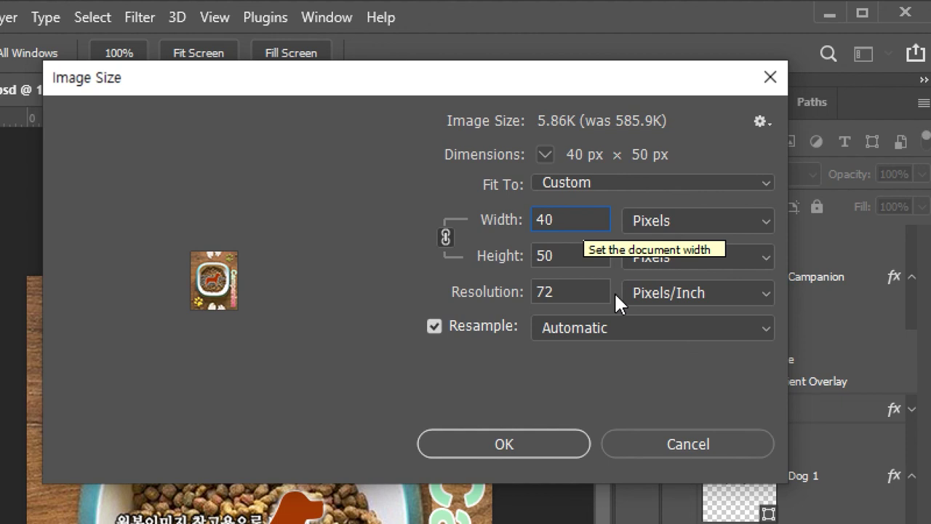
left_click(519, 444)
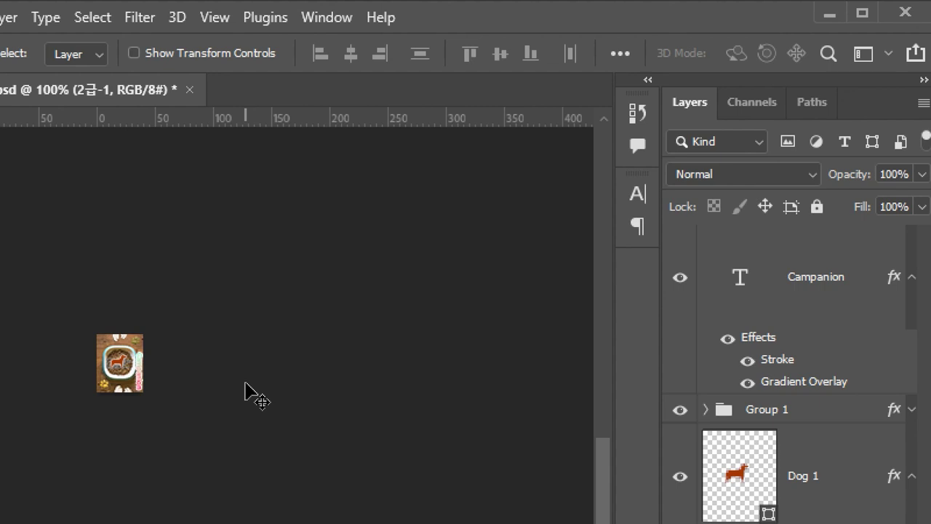
key("ctrl+s")
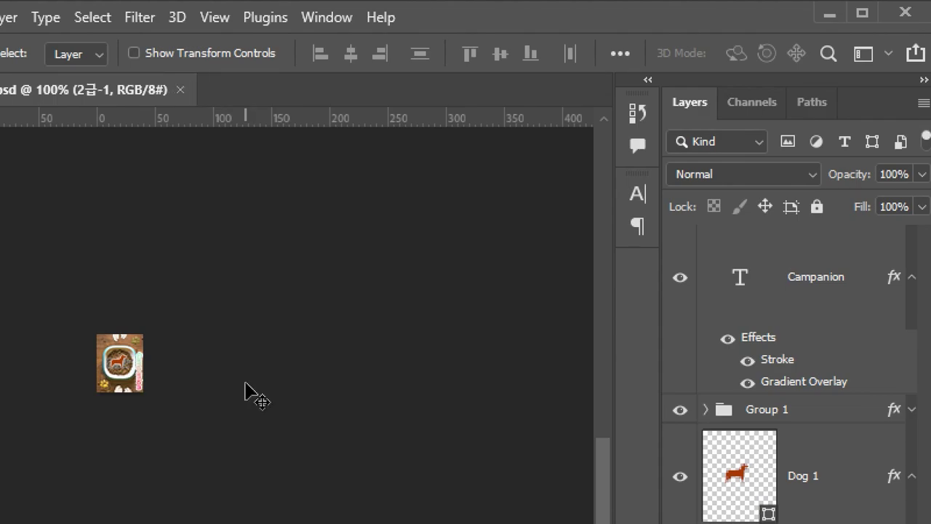